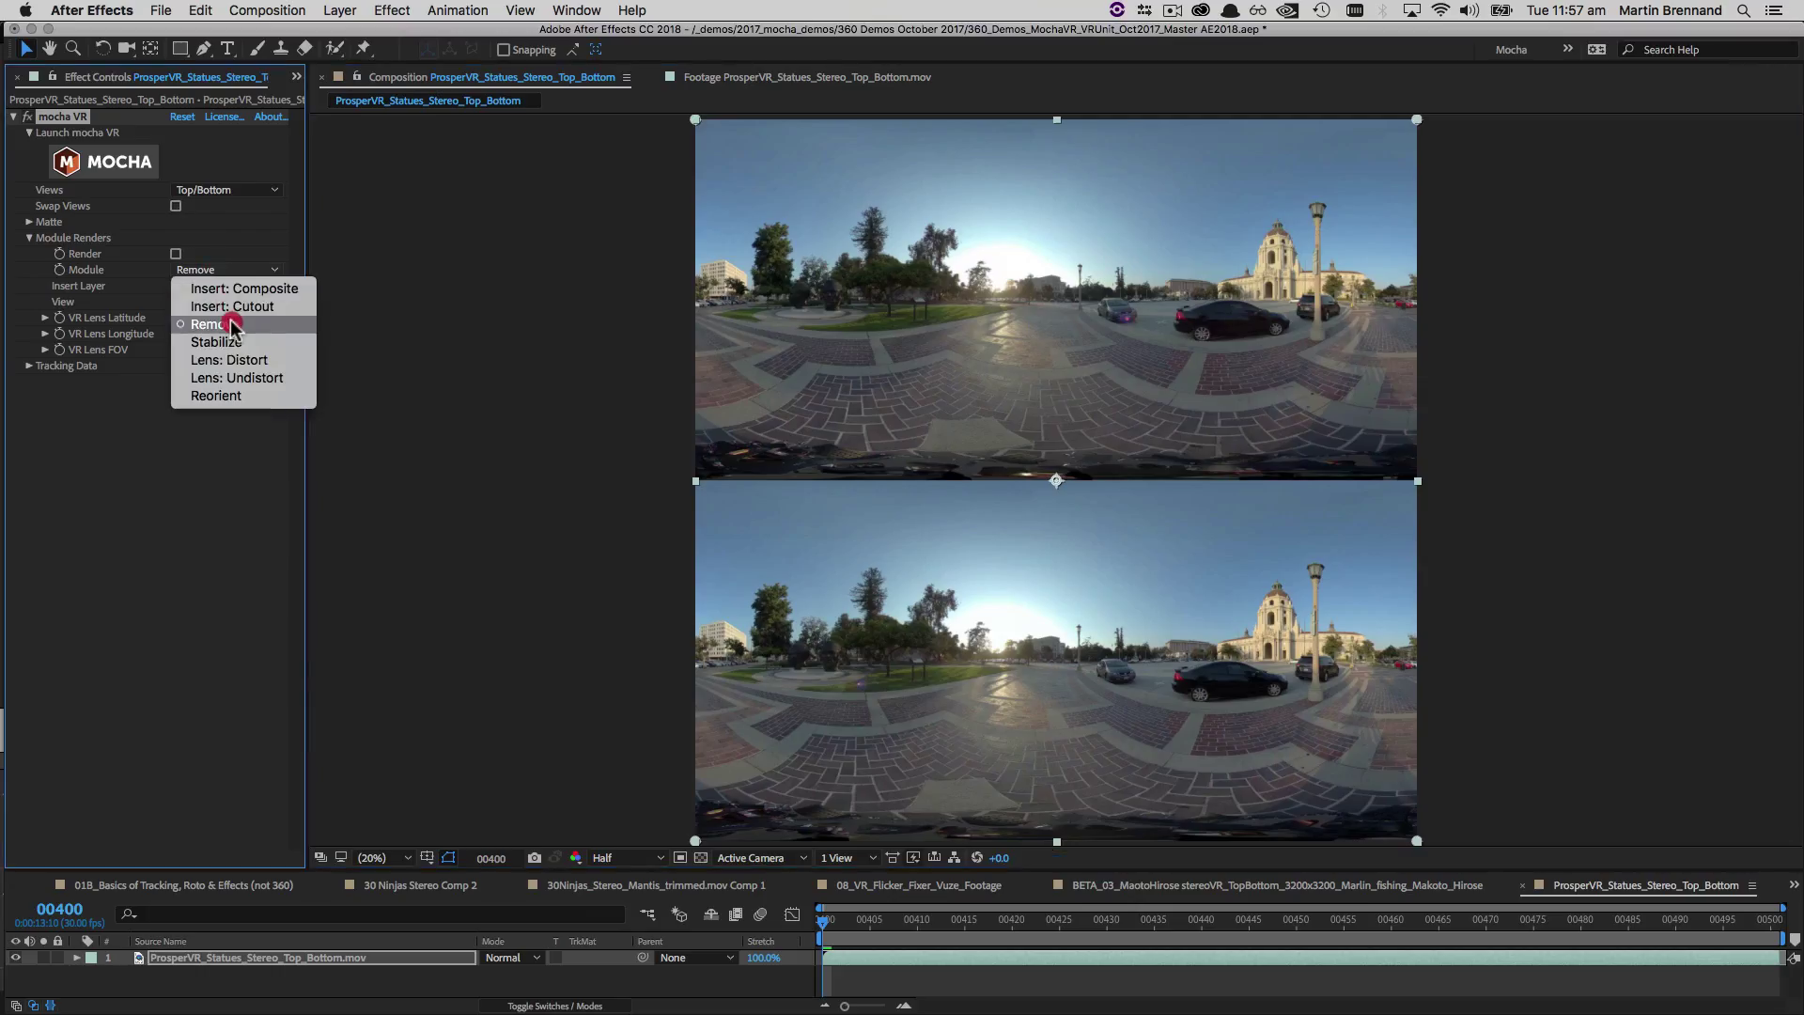
Step: Turn off View Horizon and Show Control in the Reorient settings and play back the levelled boat footage
left_click(230, 324)
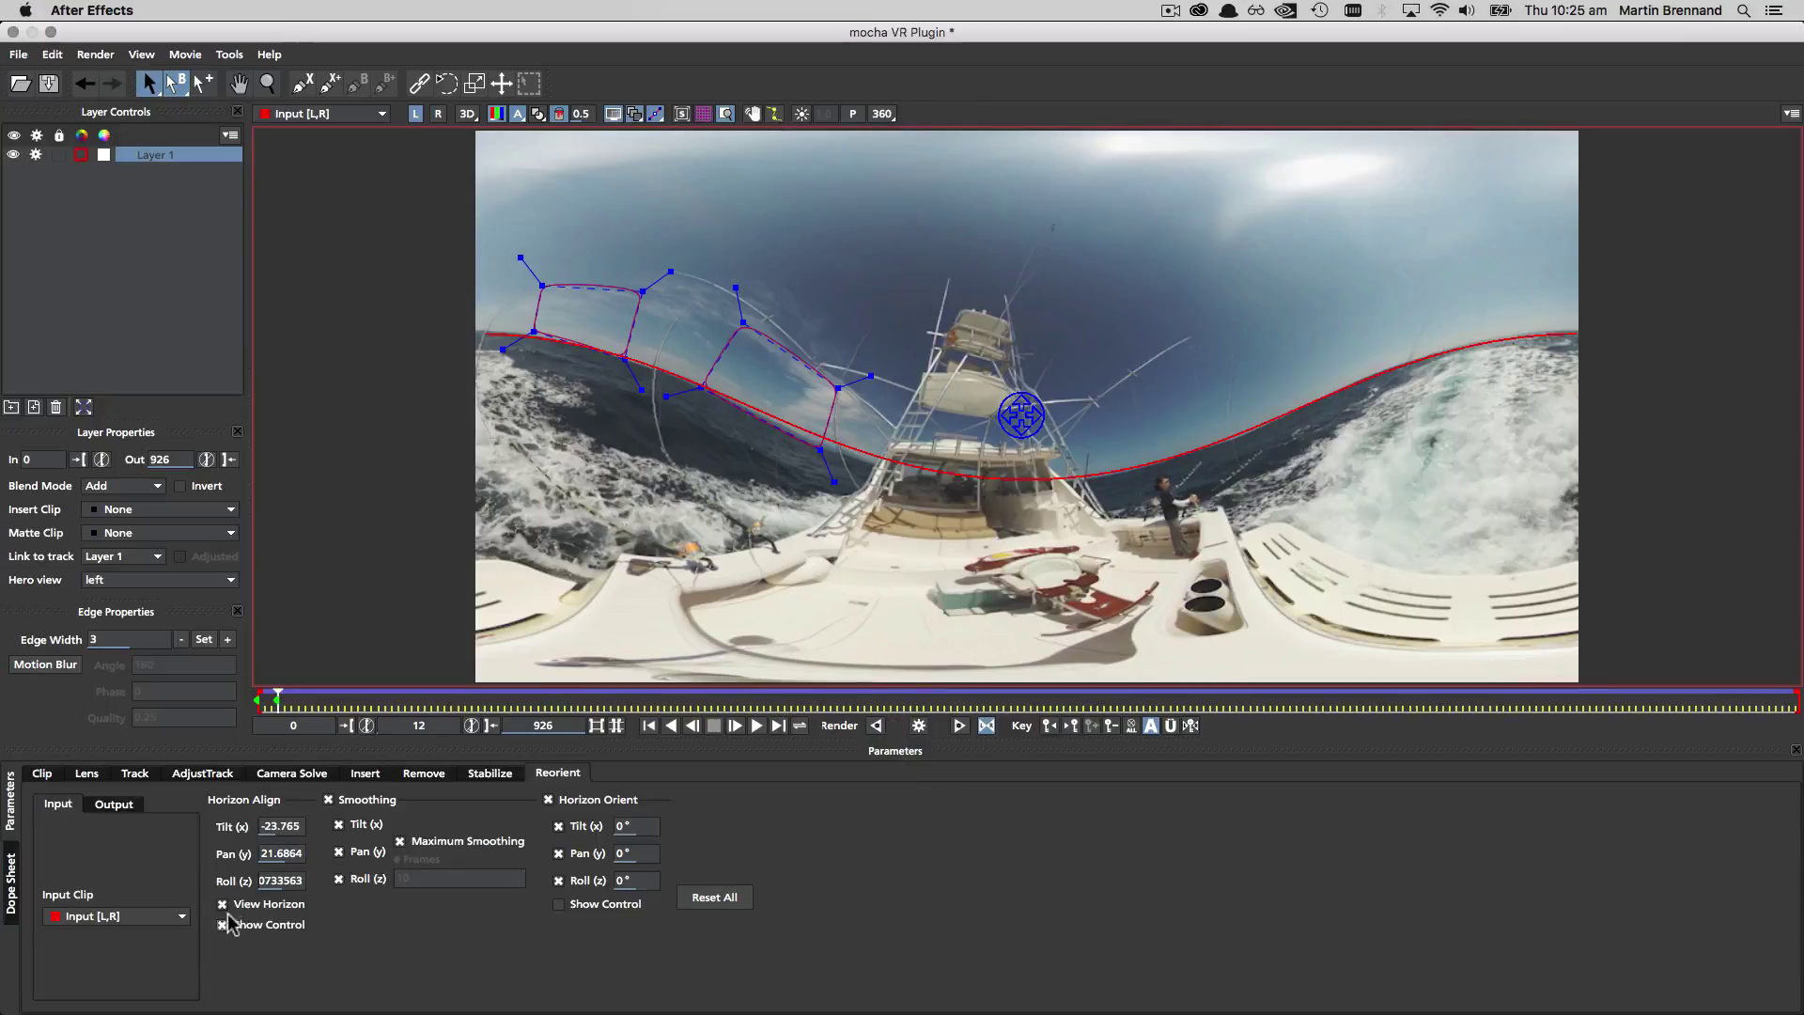
left_click(223, 904)
left_click(222, 924)
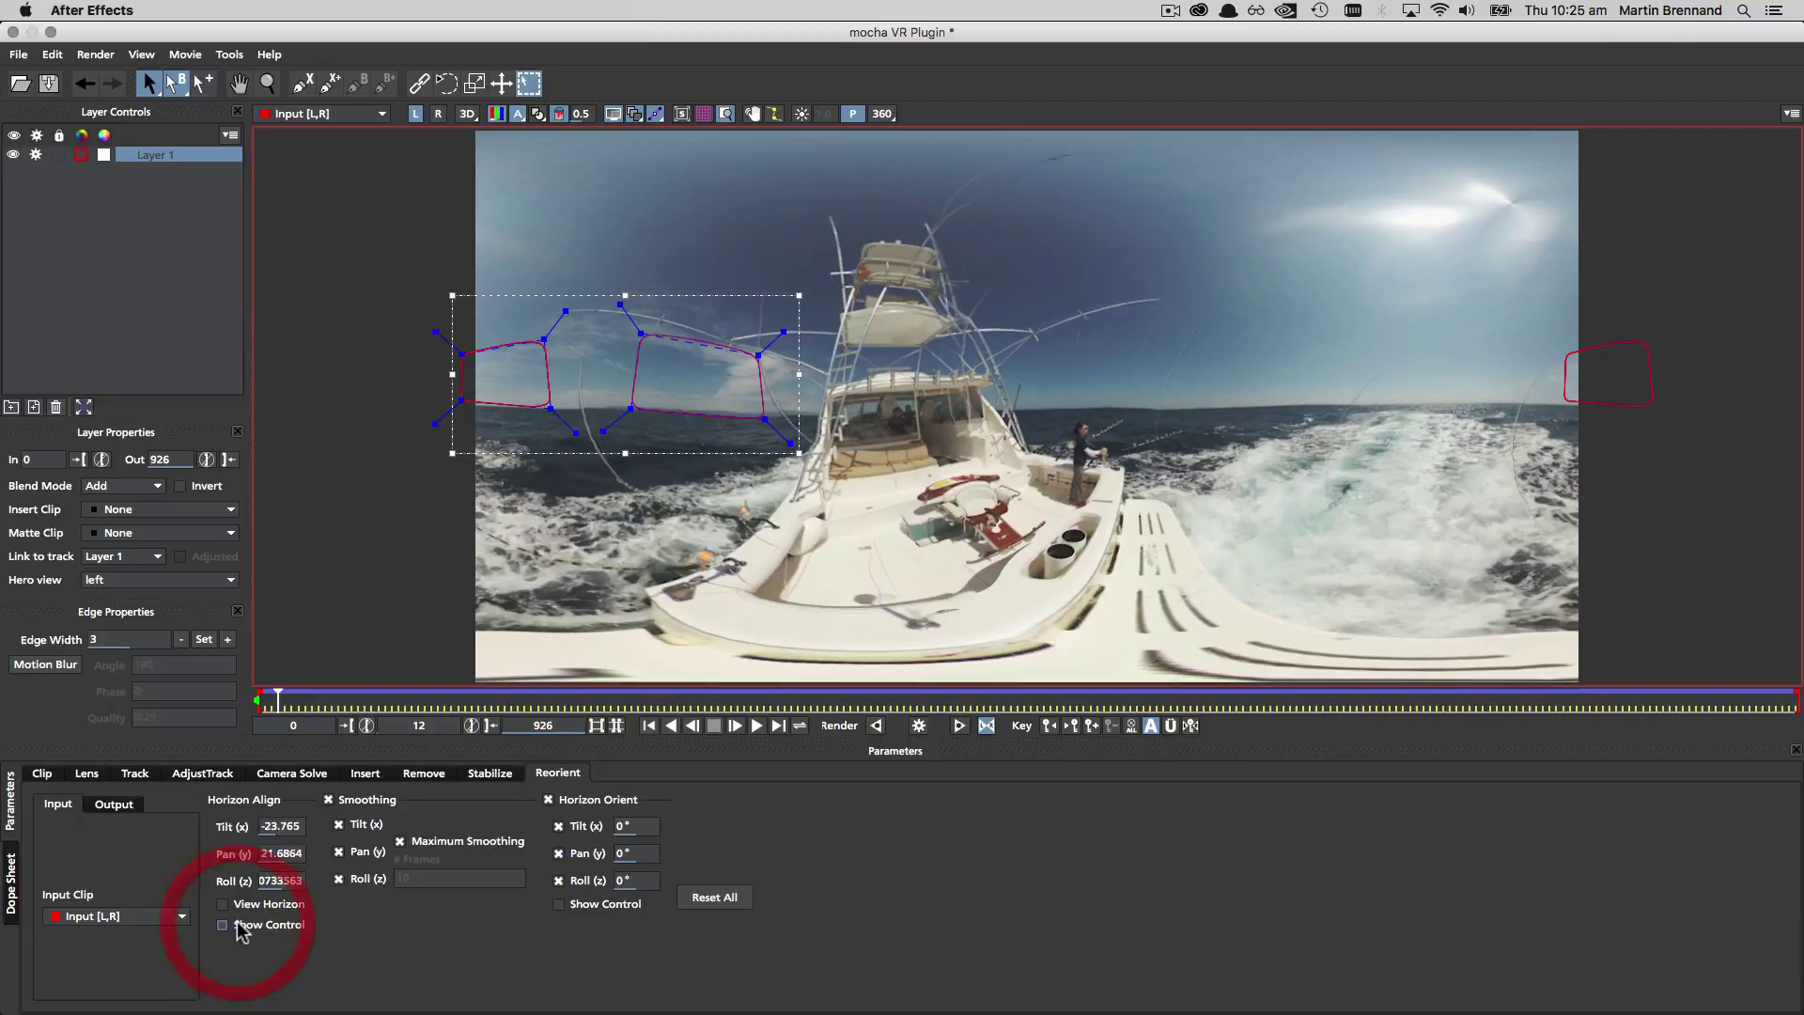
key("space")
left_click(438, 113)
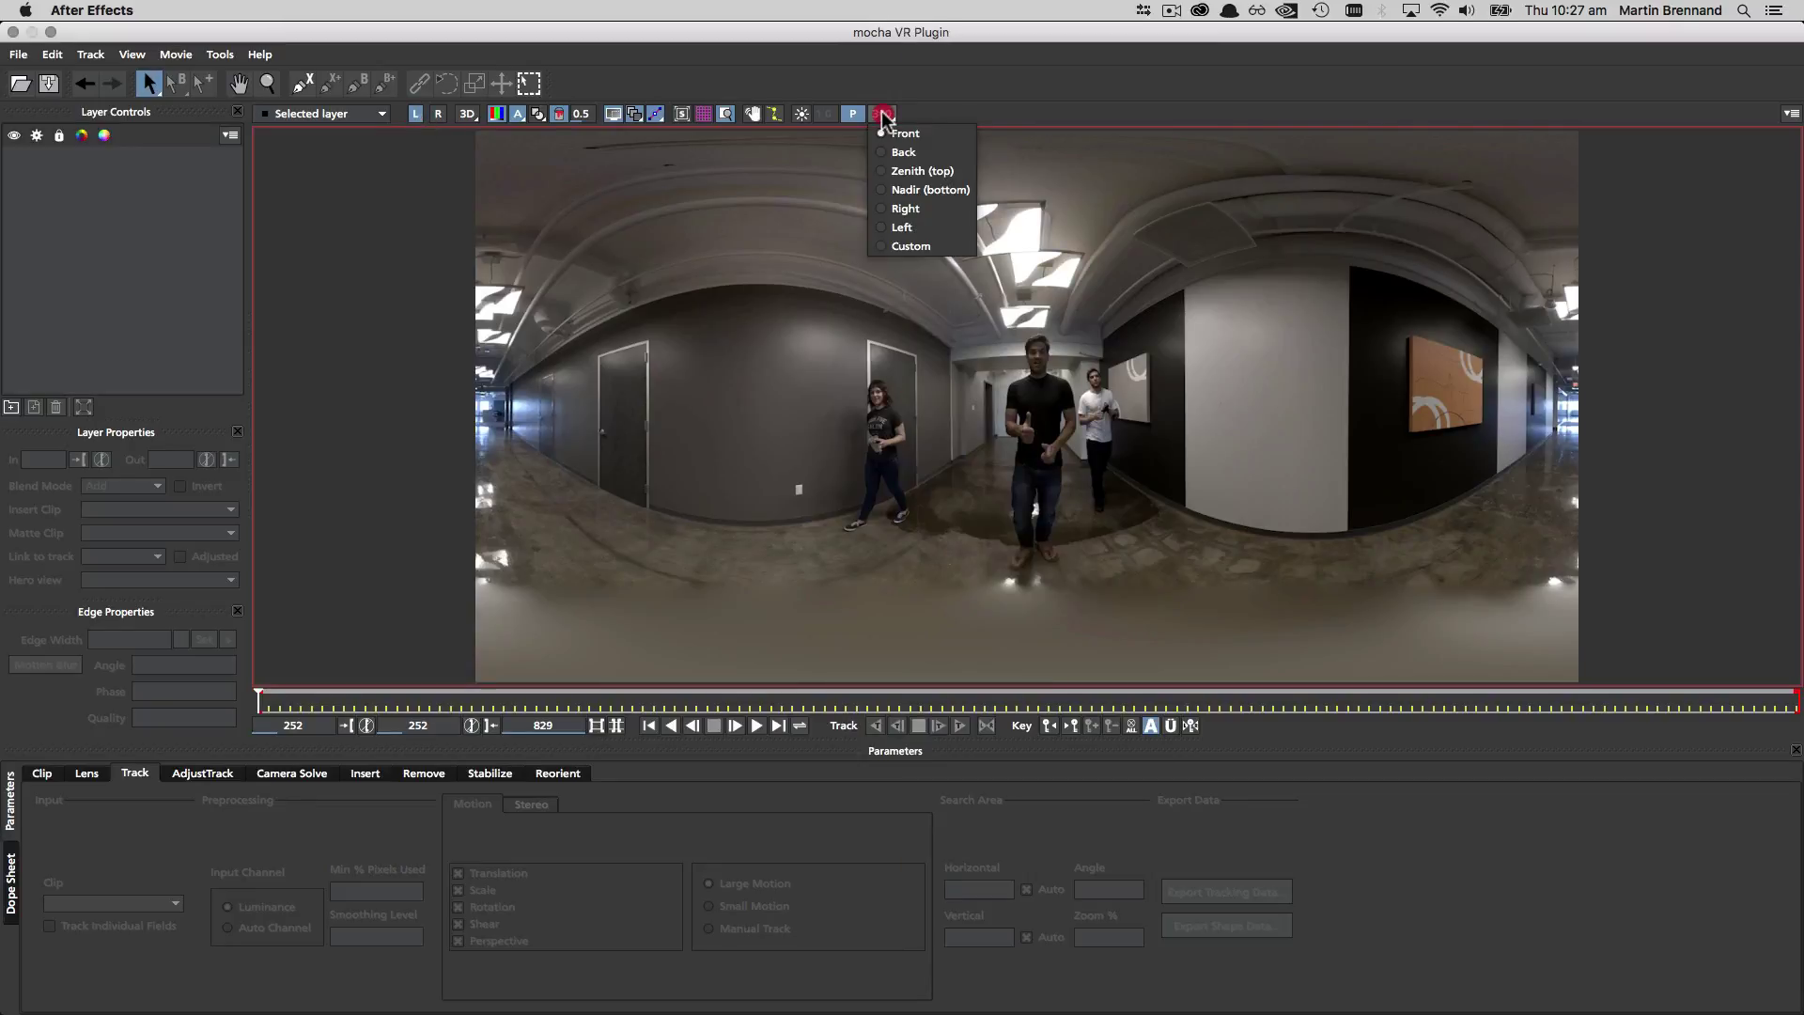
Step: Switch the 360 view to Back, pan to the orange painting and outline it with an X-spline
left_click(890, 156)
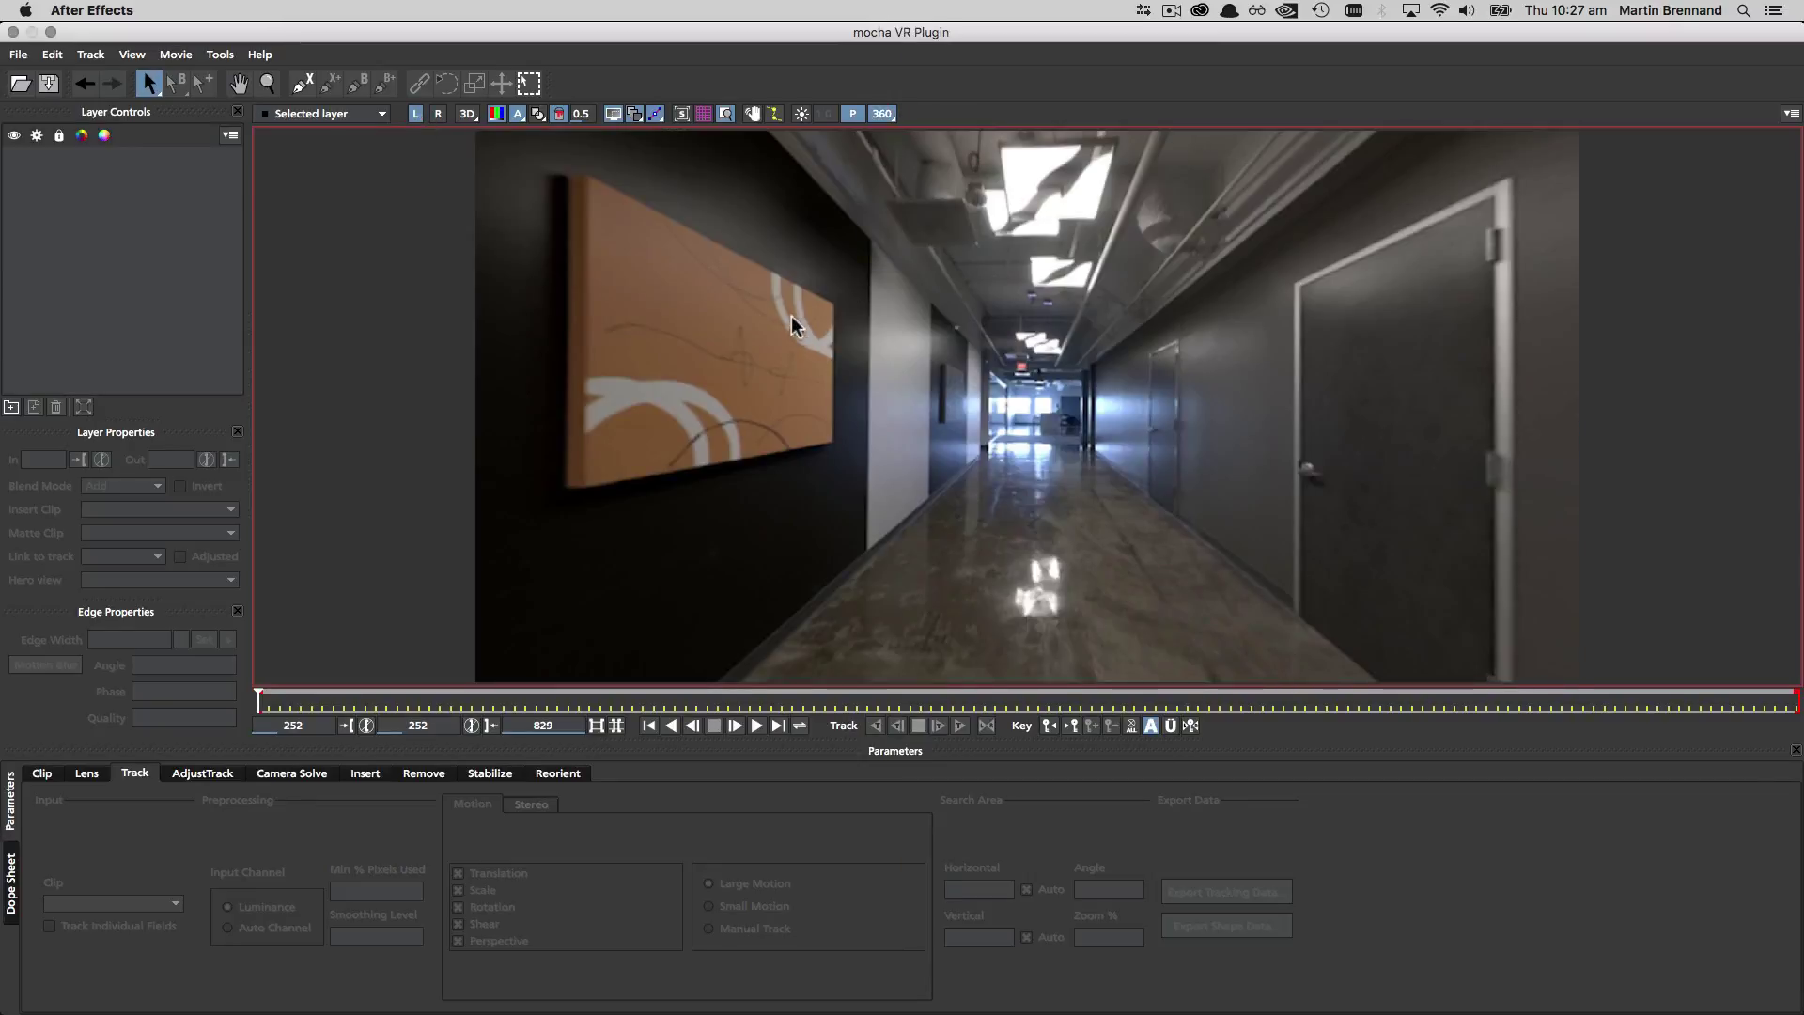
key("x")
left_click_drag(794, 321, 995, 345)
left_click(302, 85)
left_click(995, 331)
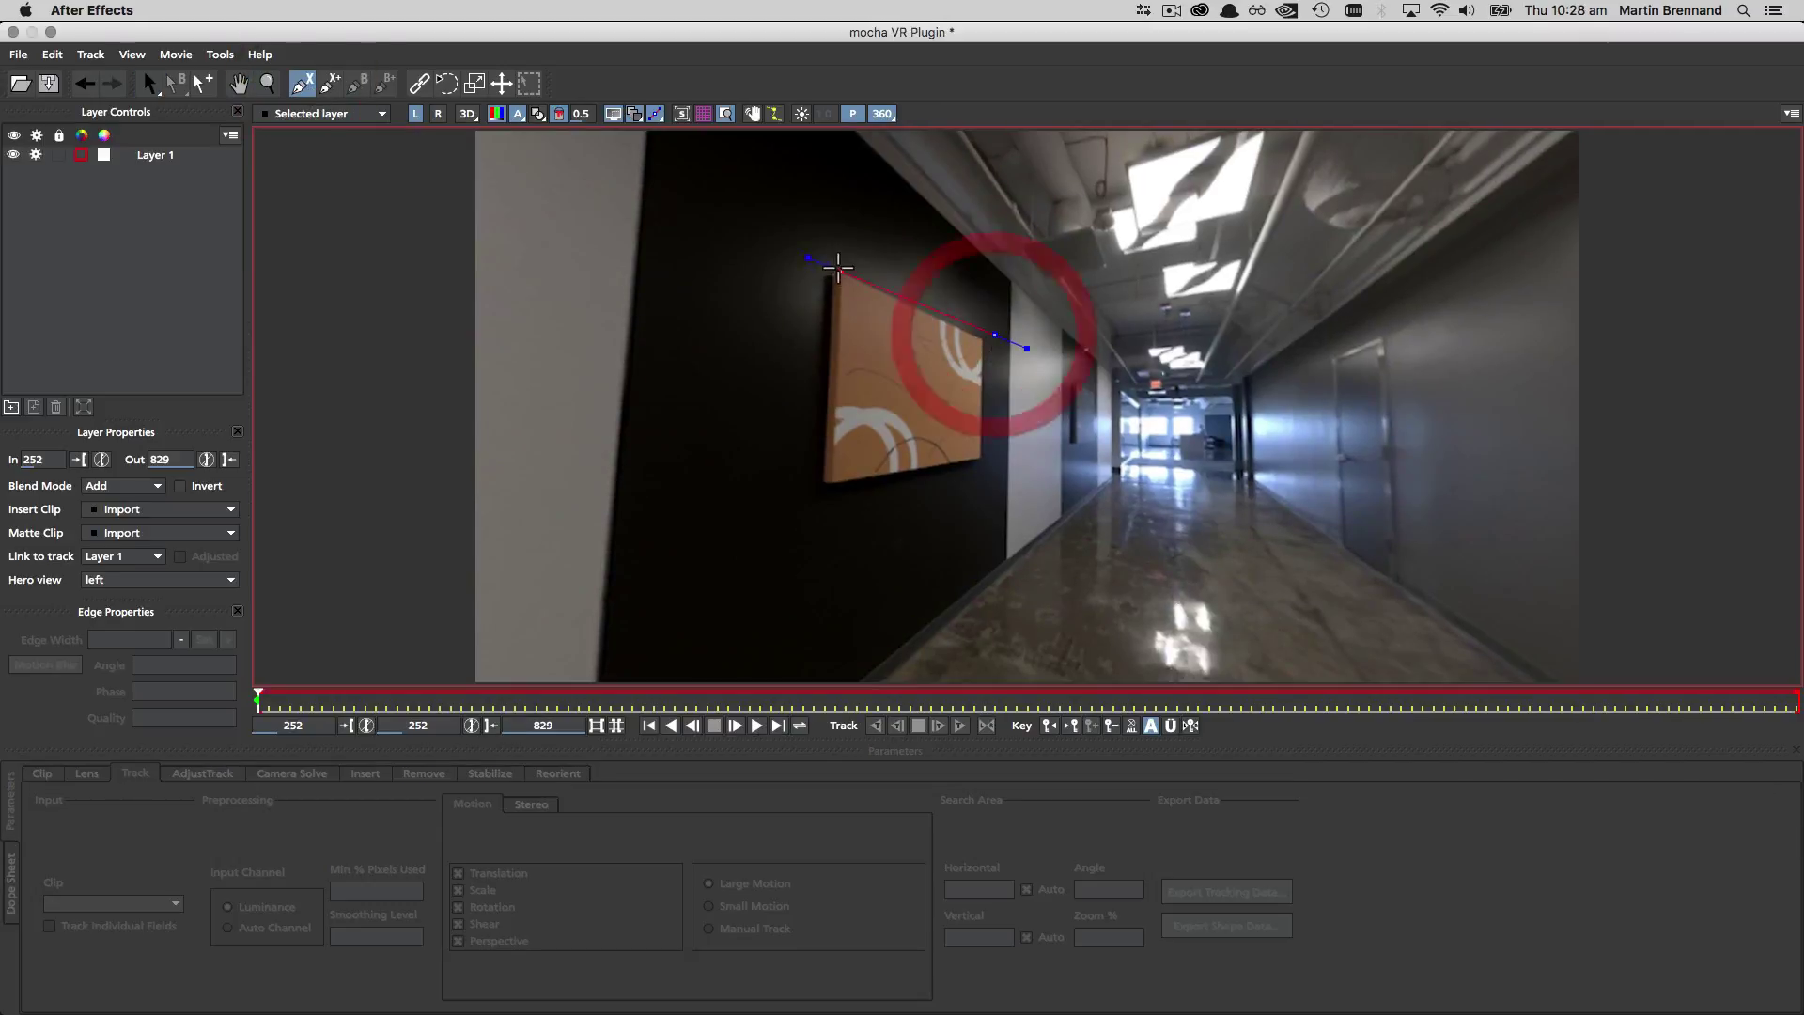
left_click(830, 259)
left_click(826, 502)
left_click(990, 470)
right_click(991, 470)
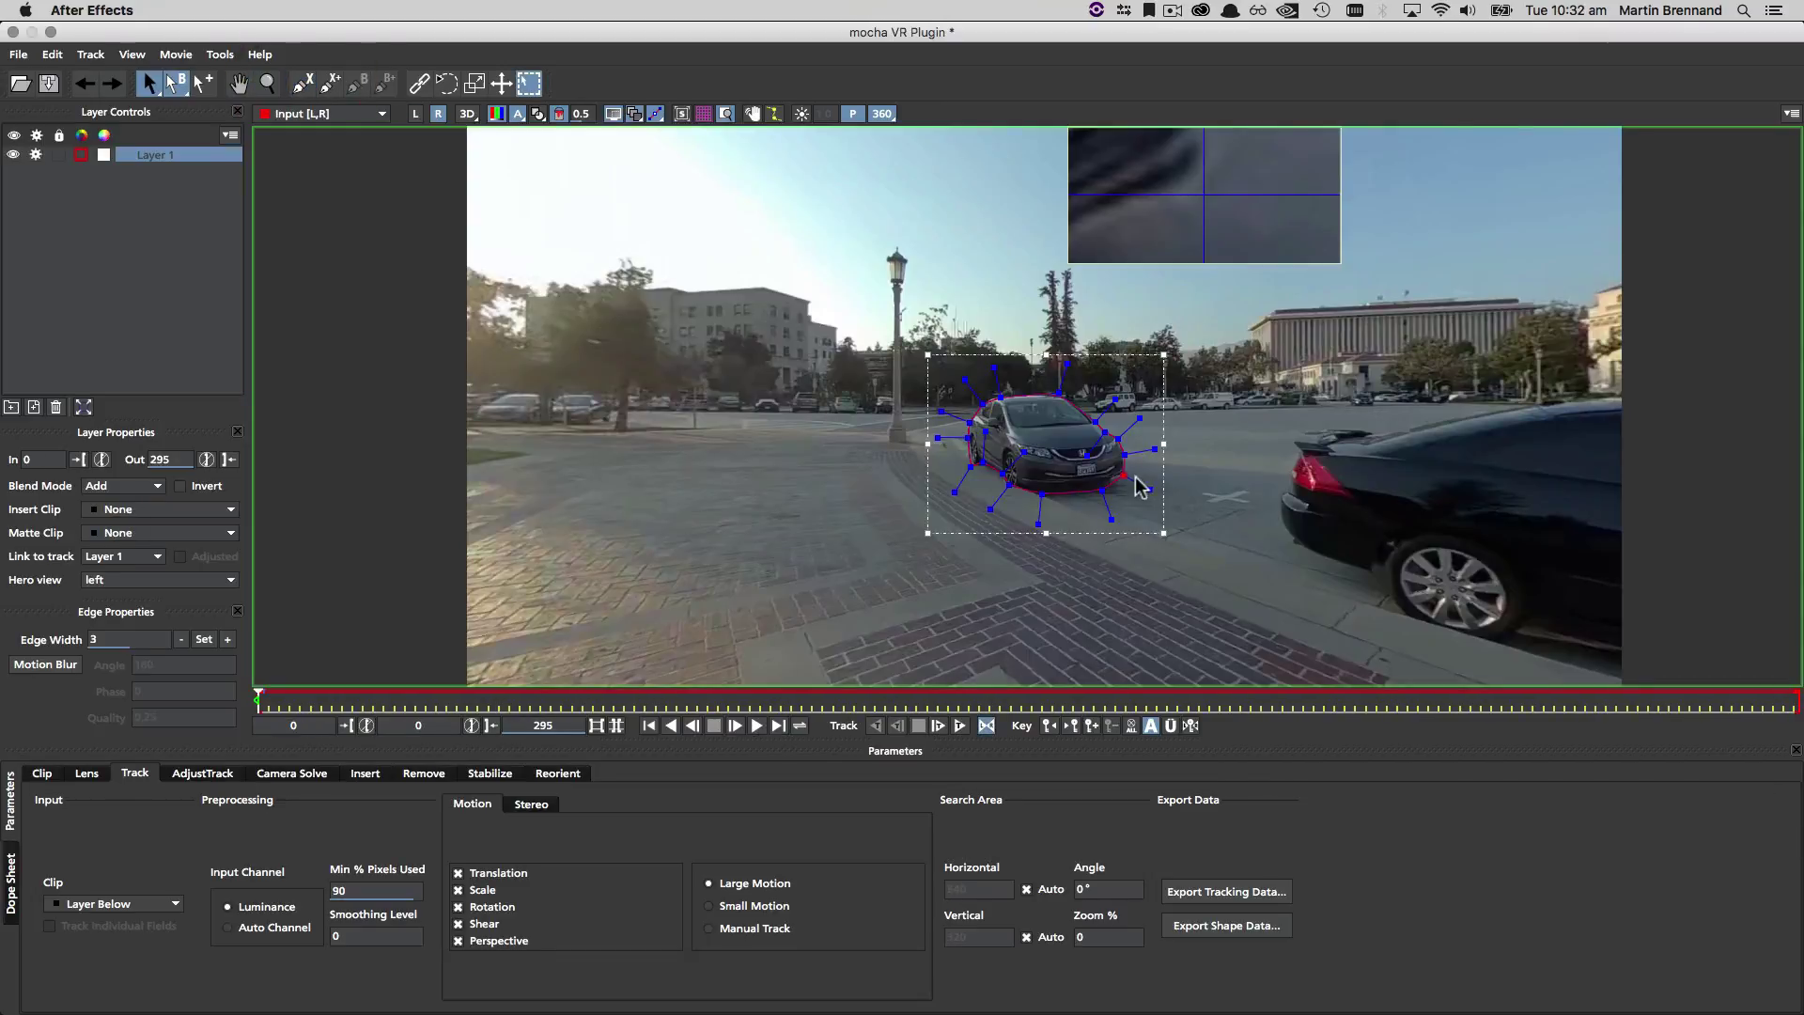
Step: Adjust the roto shape's point at the small car's front bumper in the right view and create AE masks in After Effects
left_click_drag(1125, 478, 1196, 496)
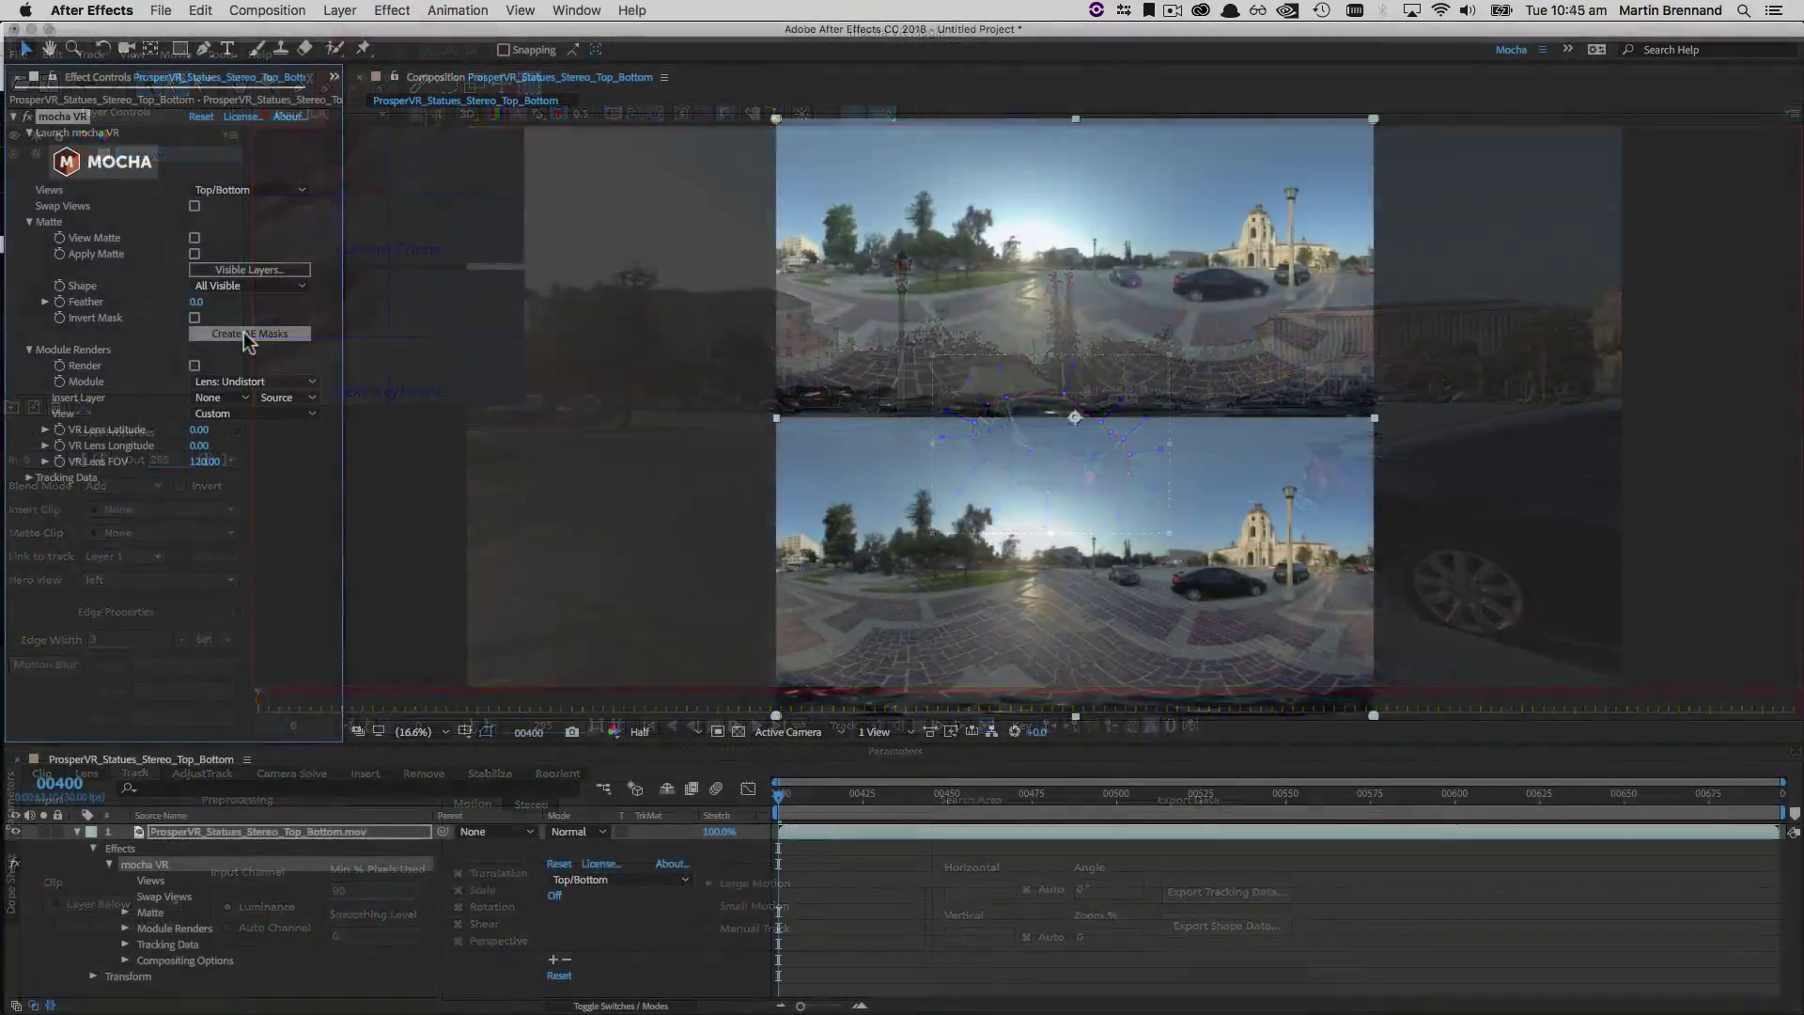
left_click(248, 334)
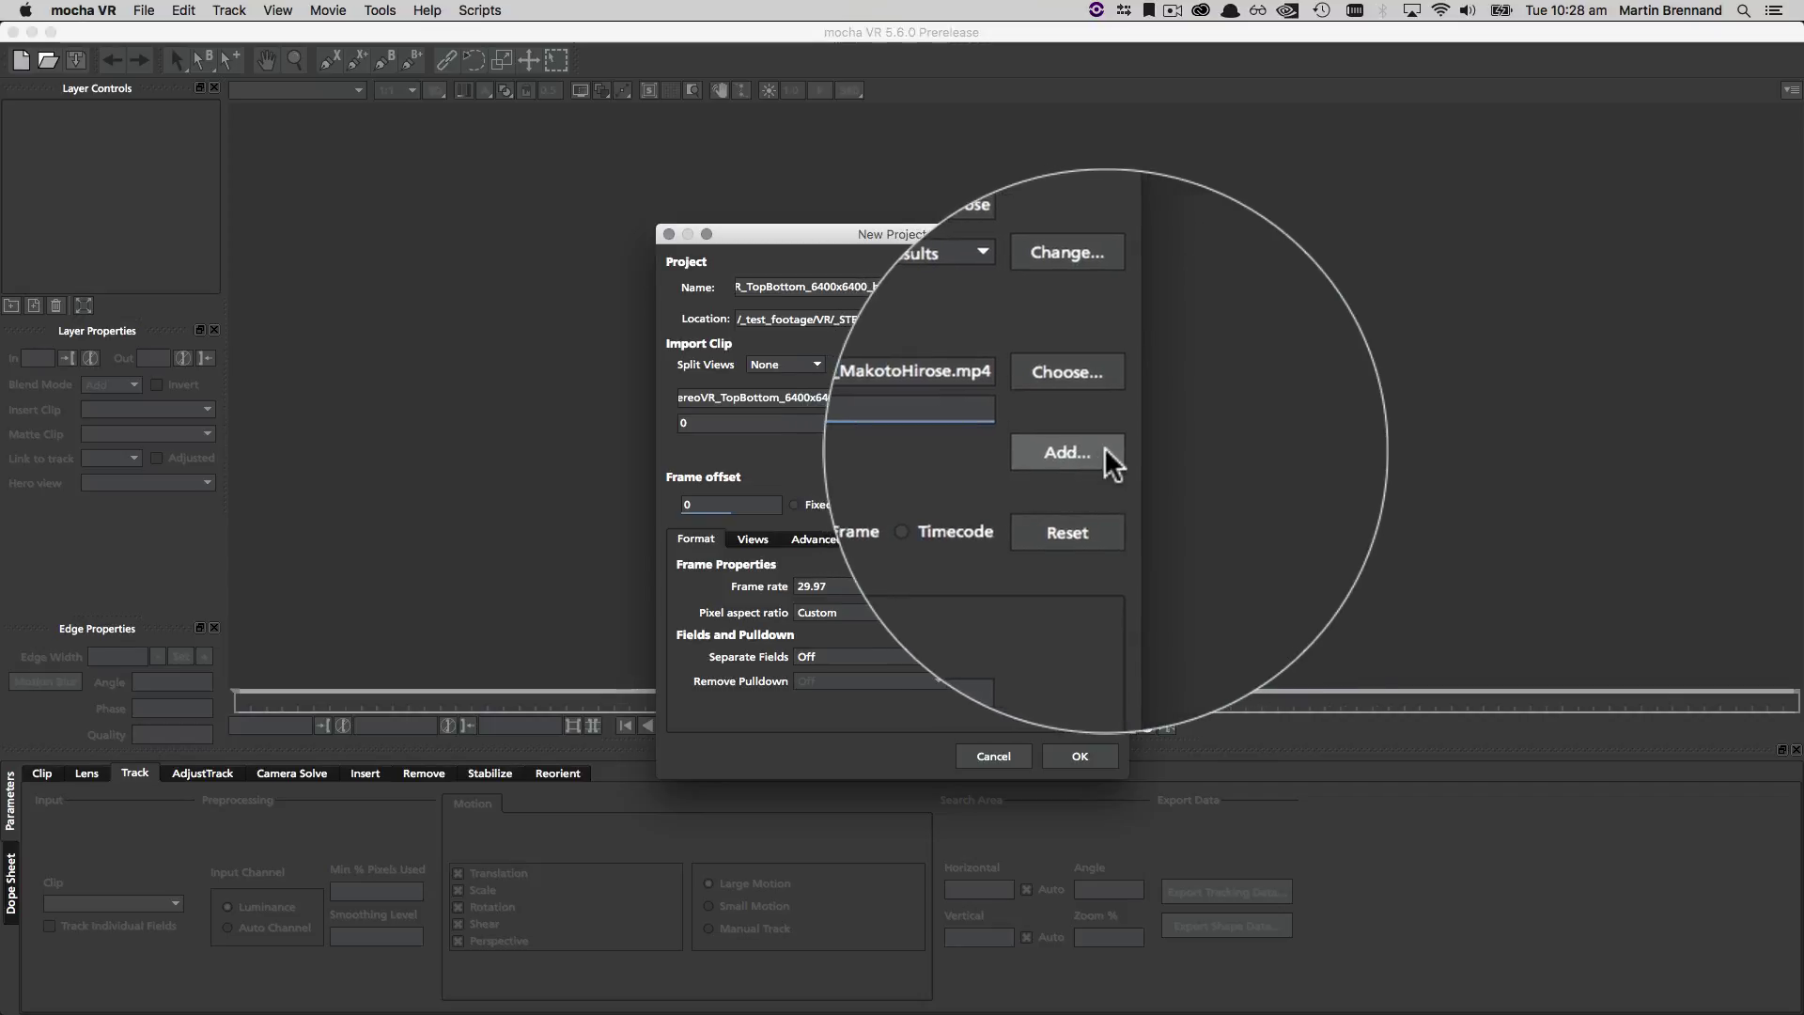
Step: Set Split Views to Top/Bottom for the new project's imported clip and open its Views settings
left_click(785, 365)
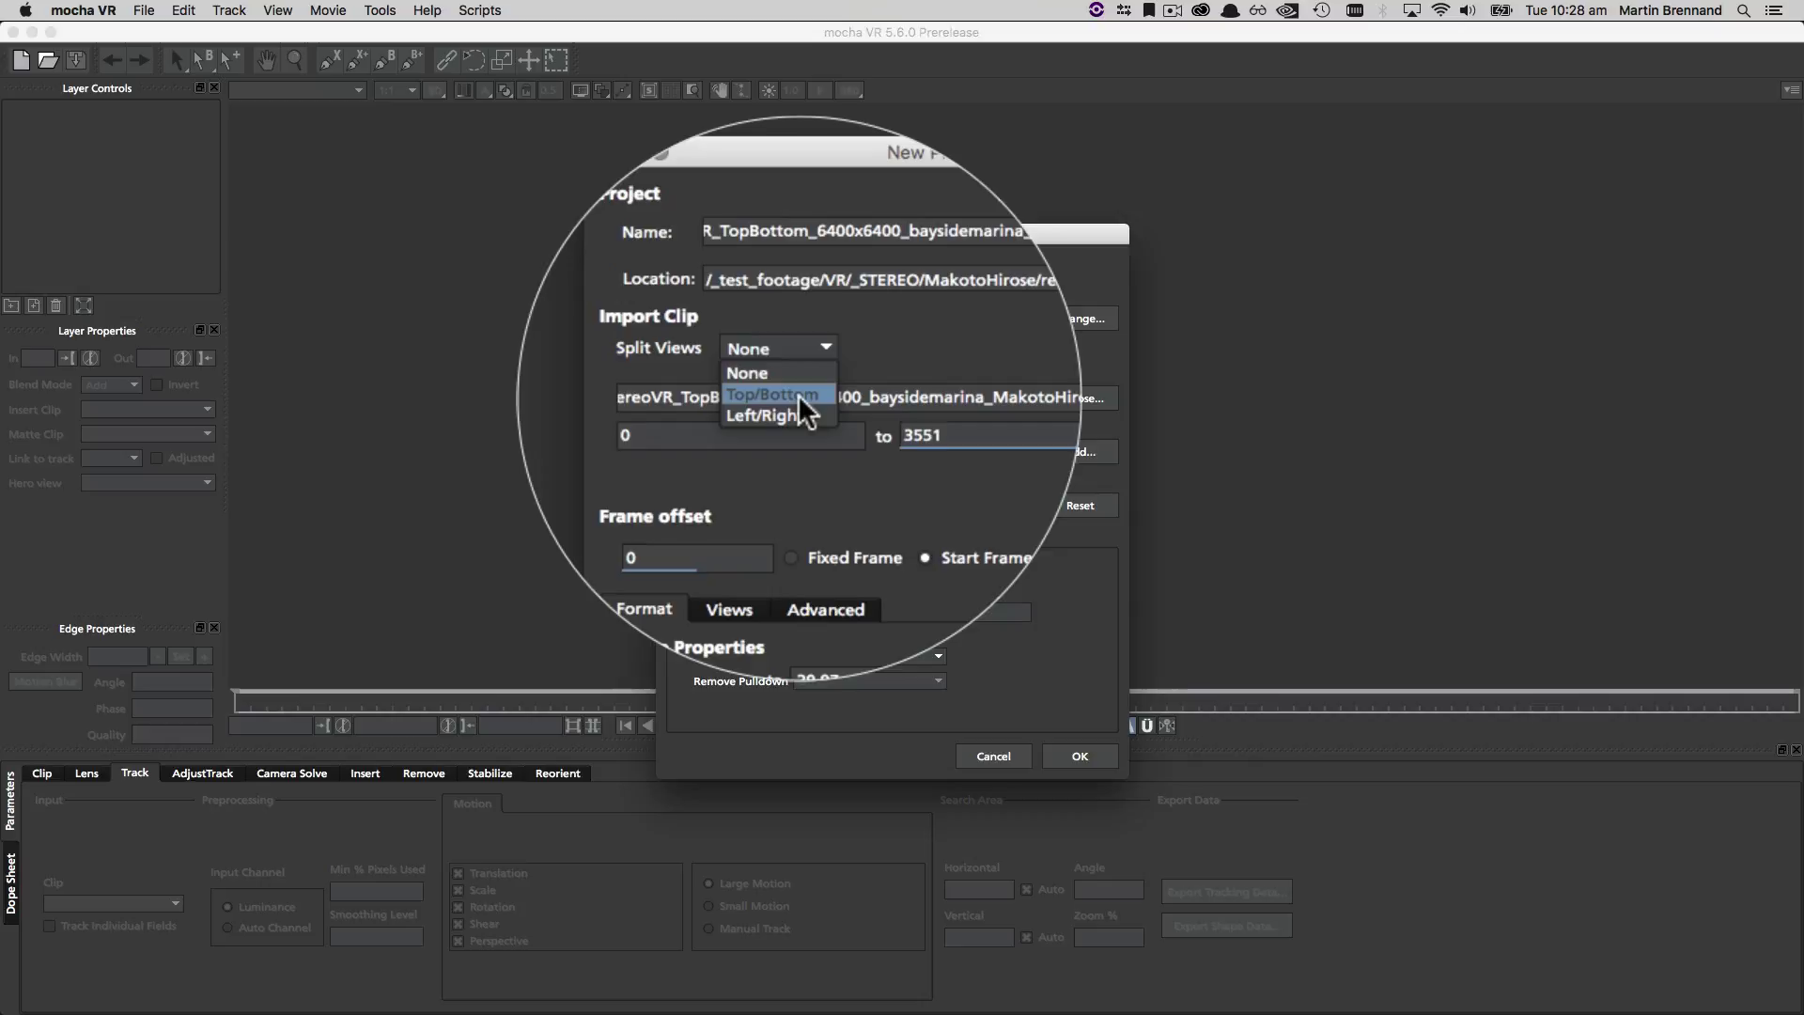
left_click(798, 394)
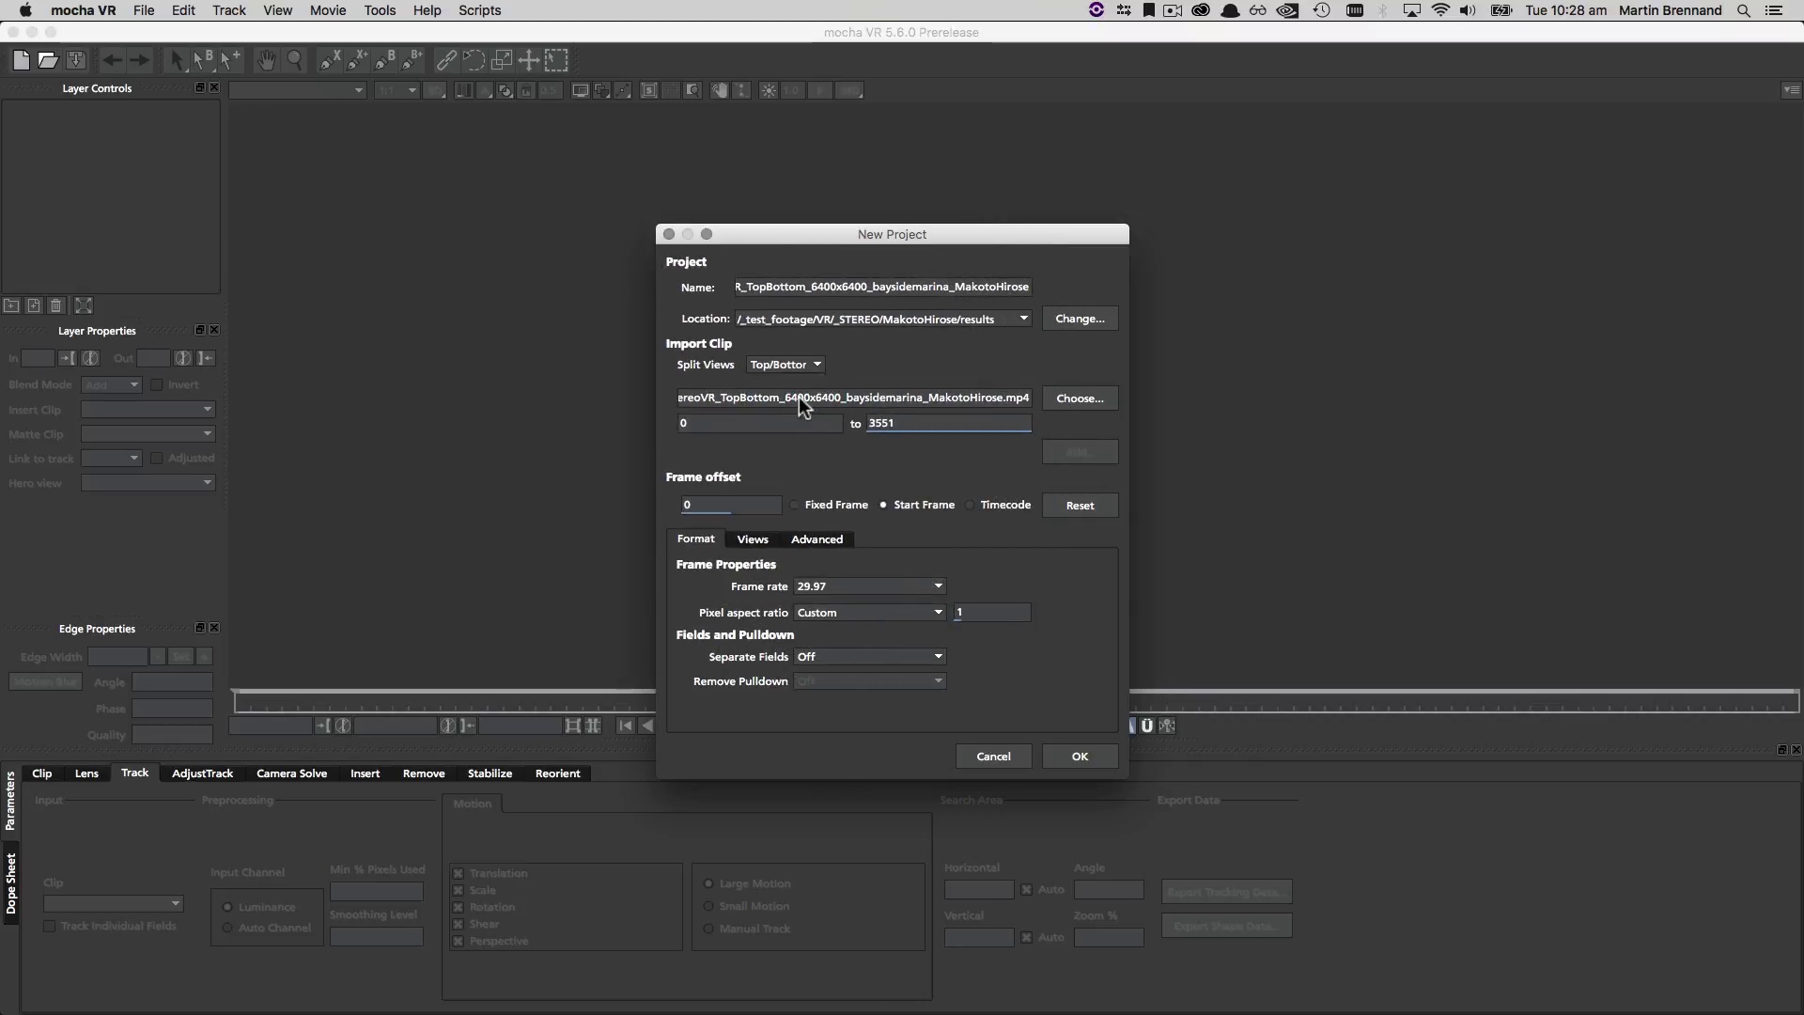
left_click(752, 540)
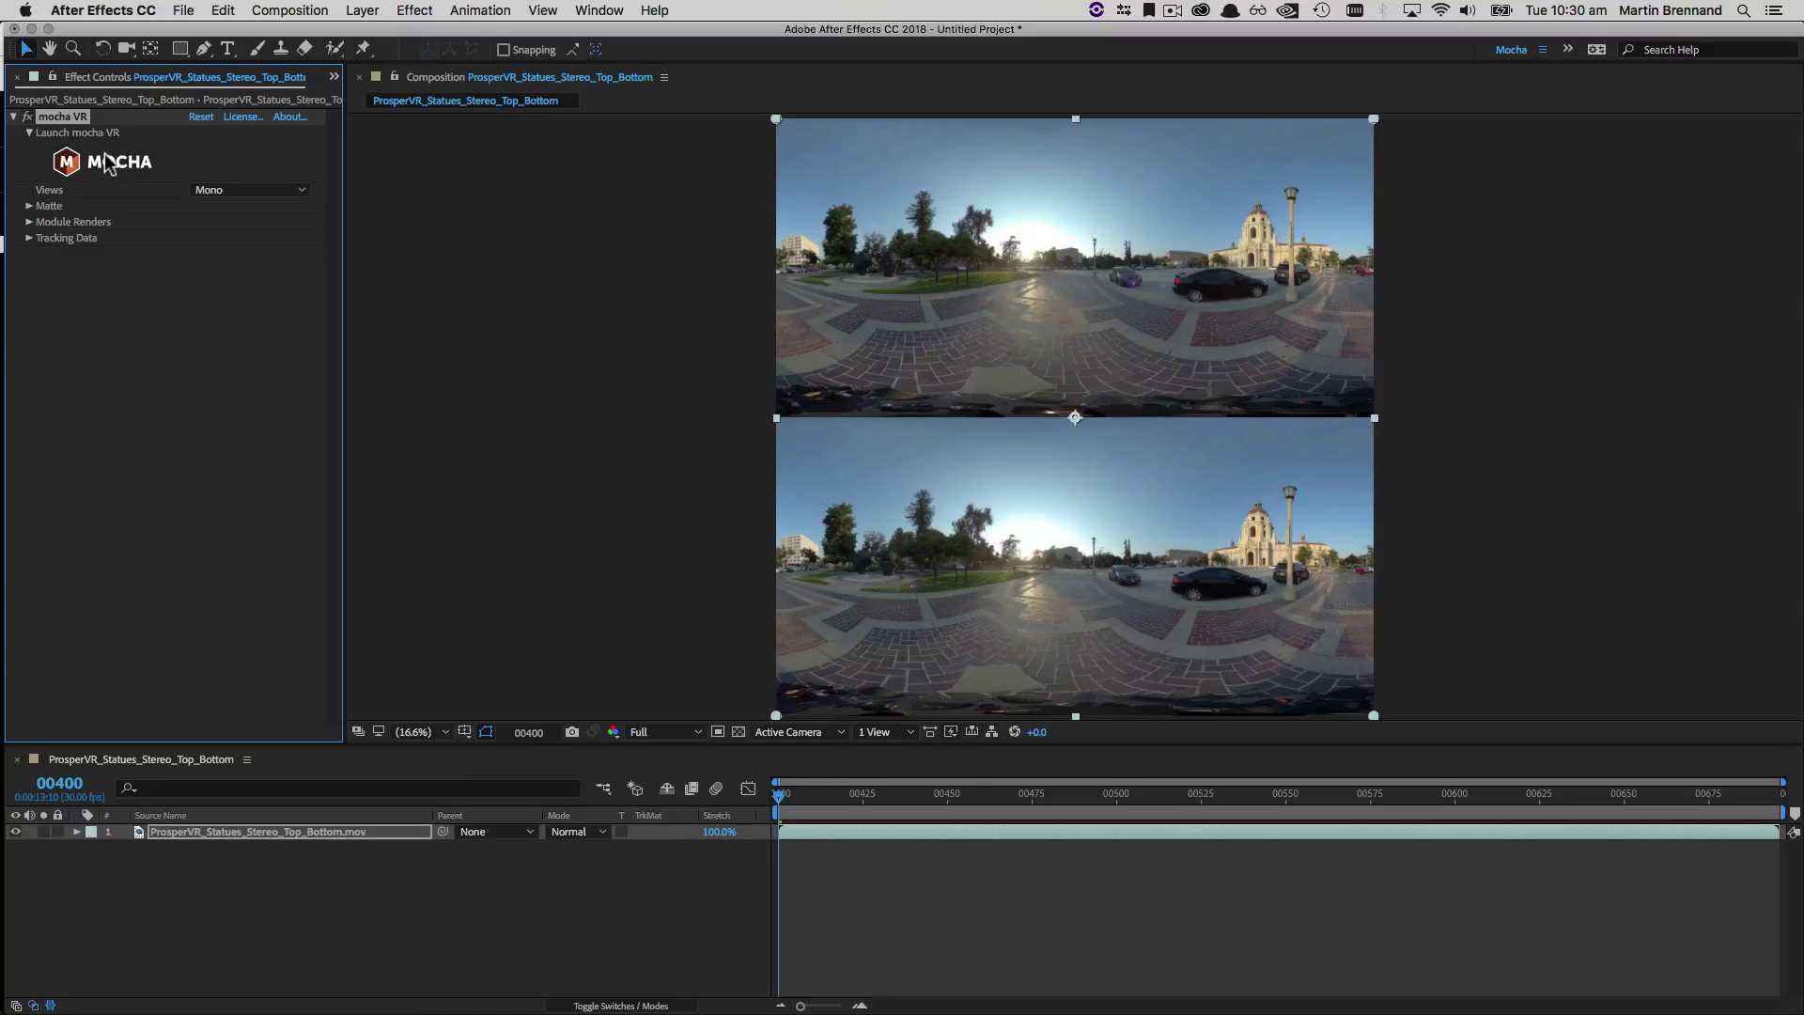
Step: In After Effects, set the mocha VR effect's Views to Top/Bottom and launch mocha
left_click(290, 189)
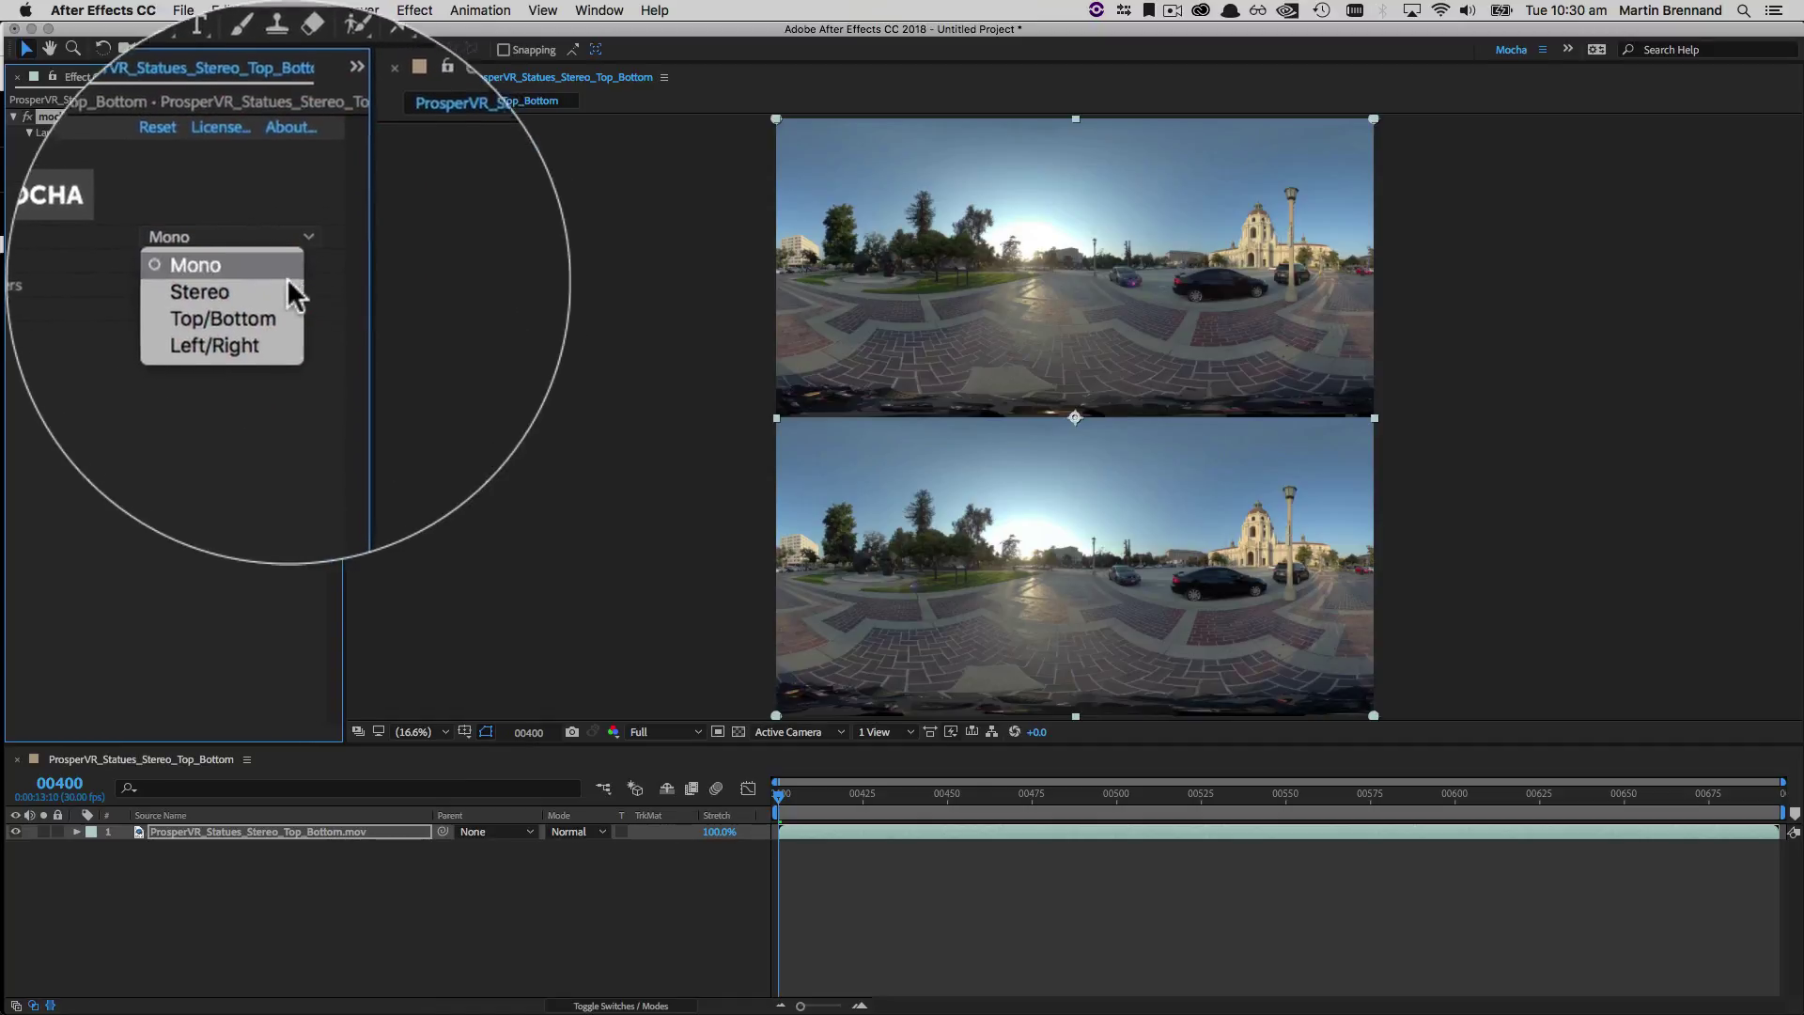
left_click(284, 316)
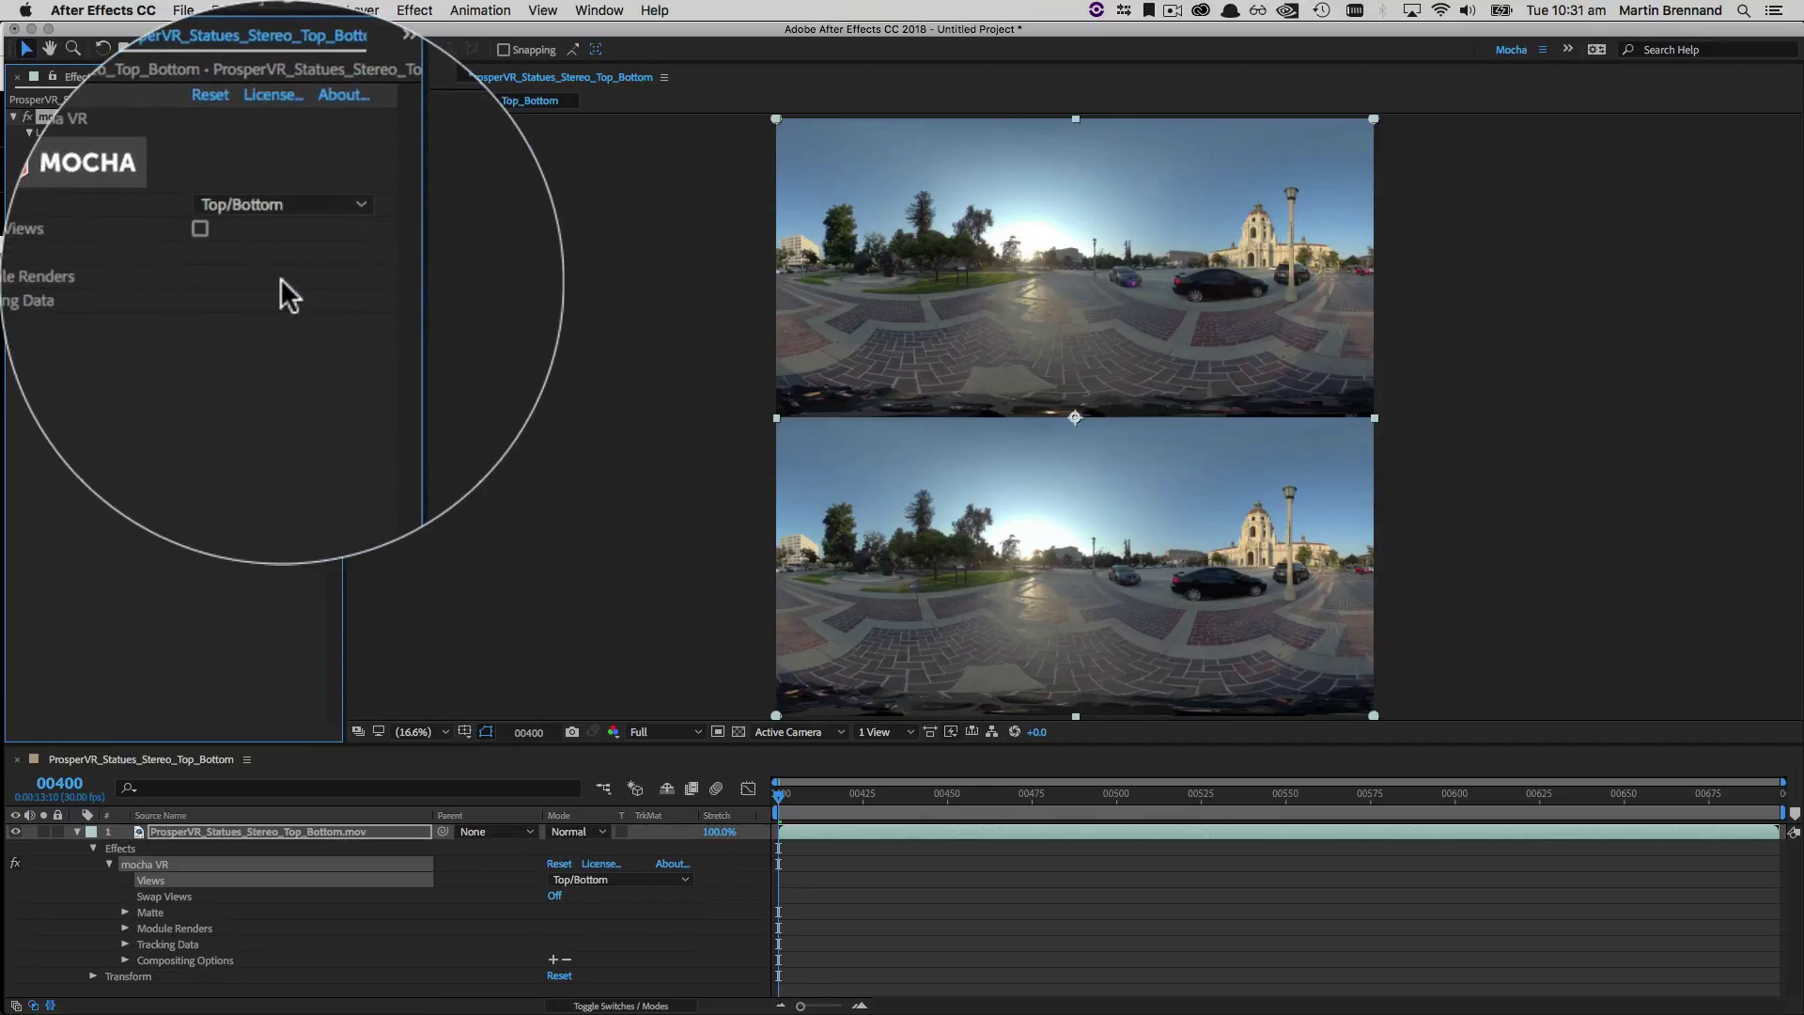
left_click(125, 166)
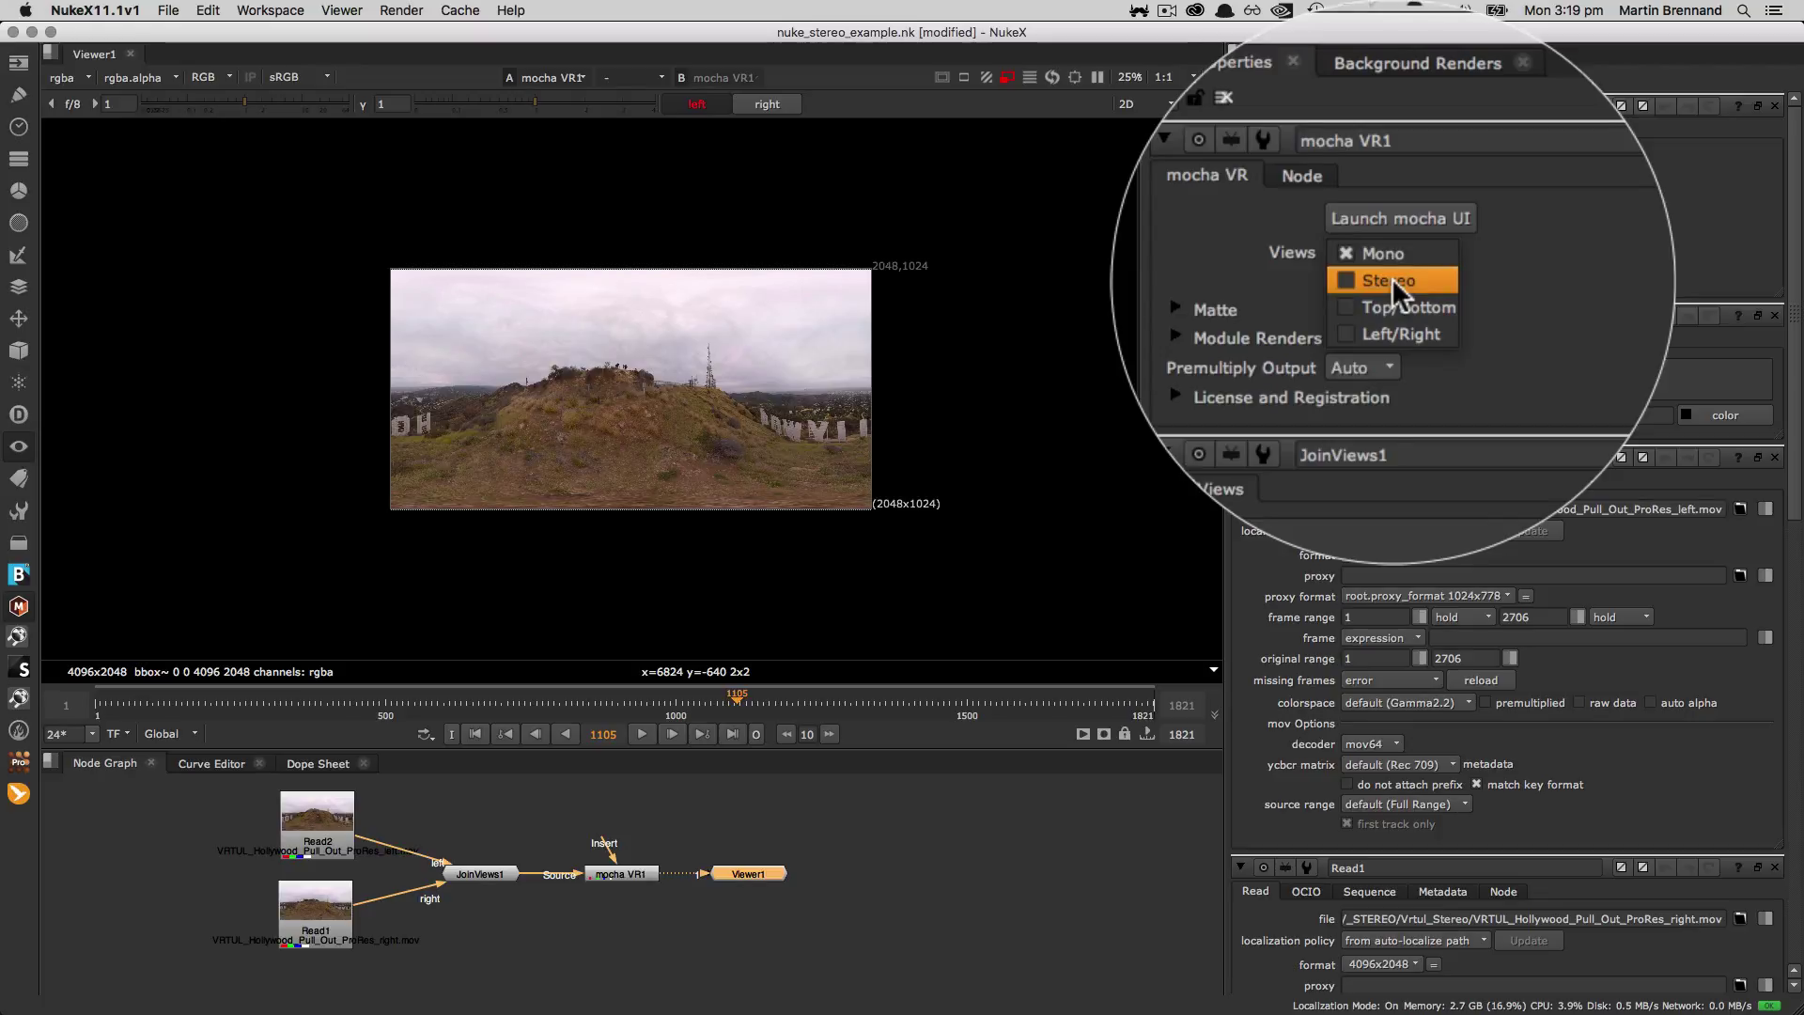
Step: In Nuke, set the mocha VR node's Views to Stereo and launch the mocha UI
left_click(1393, 199)
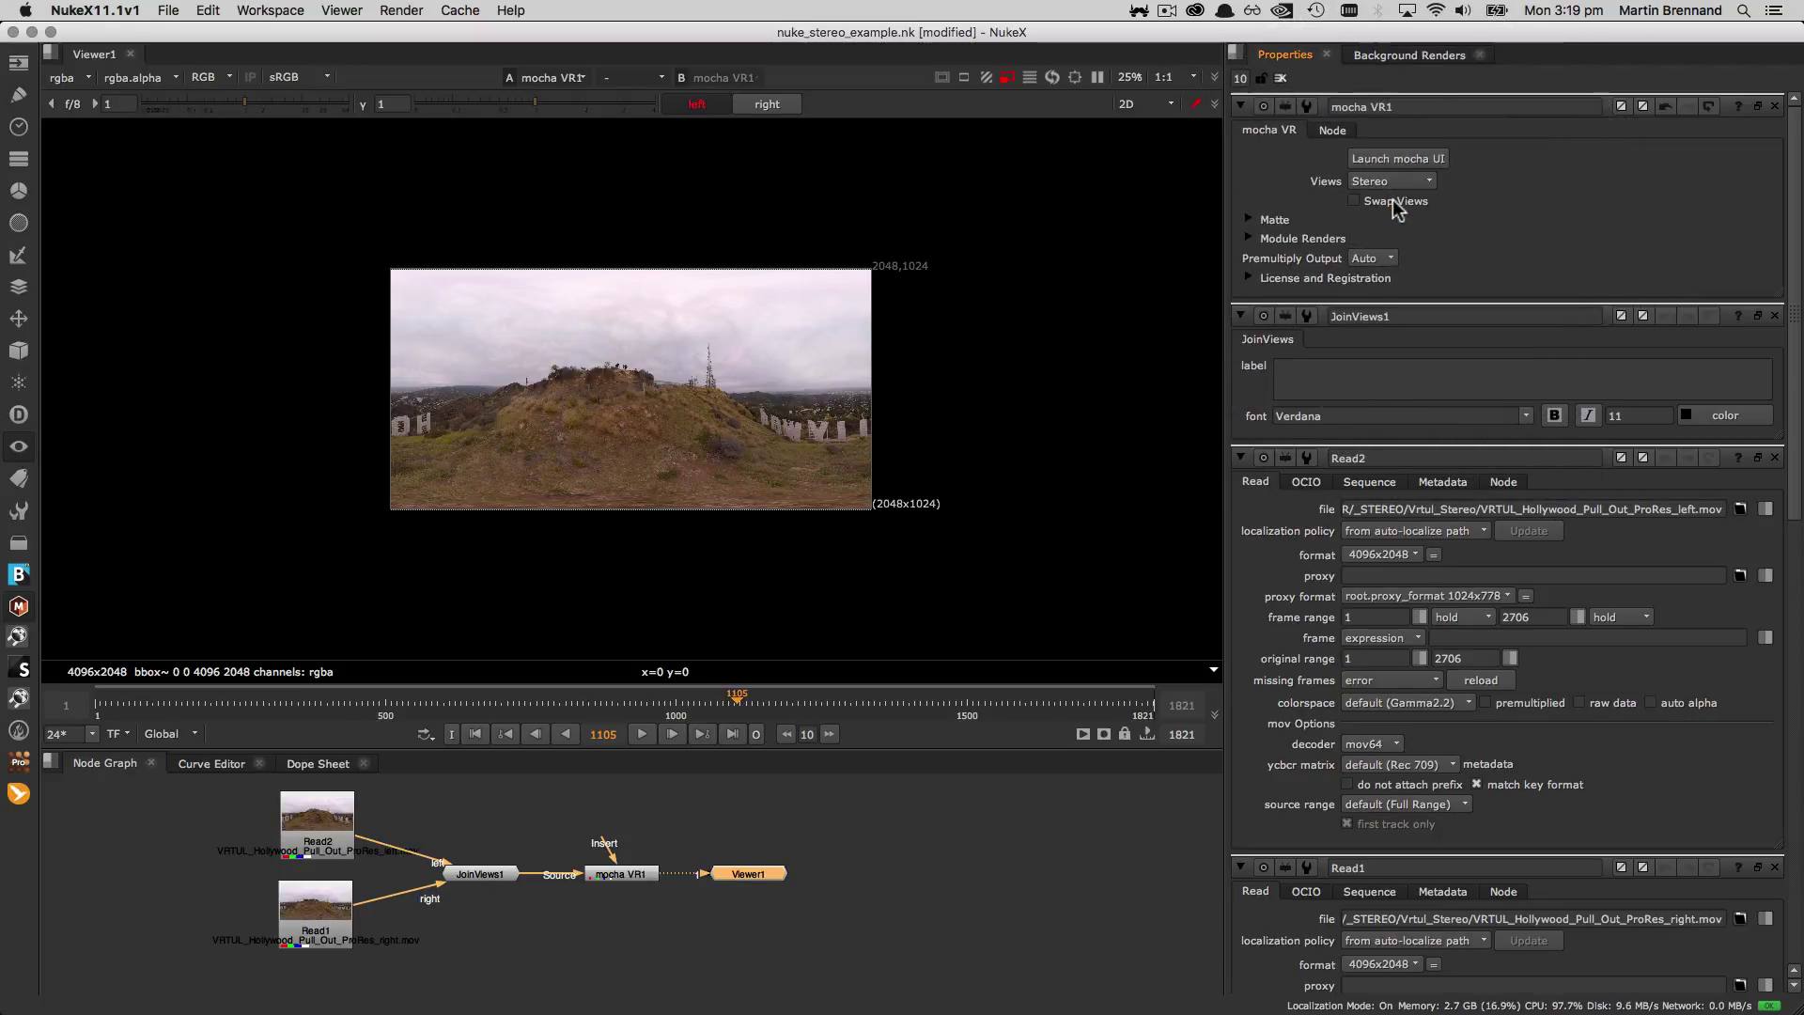
left_click(1396, 159)
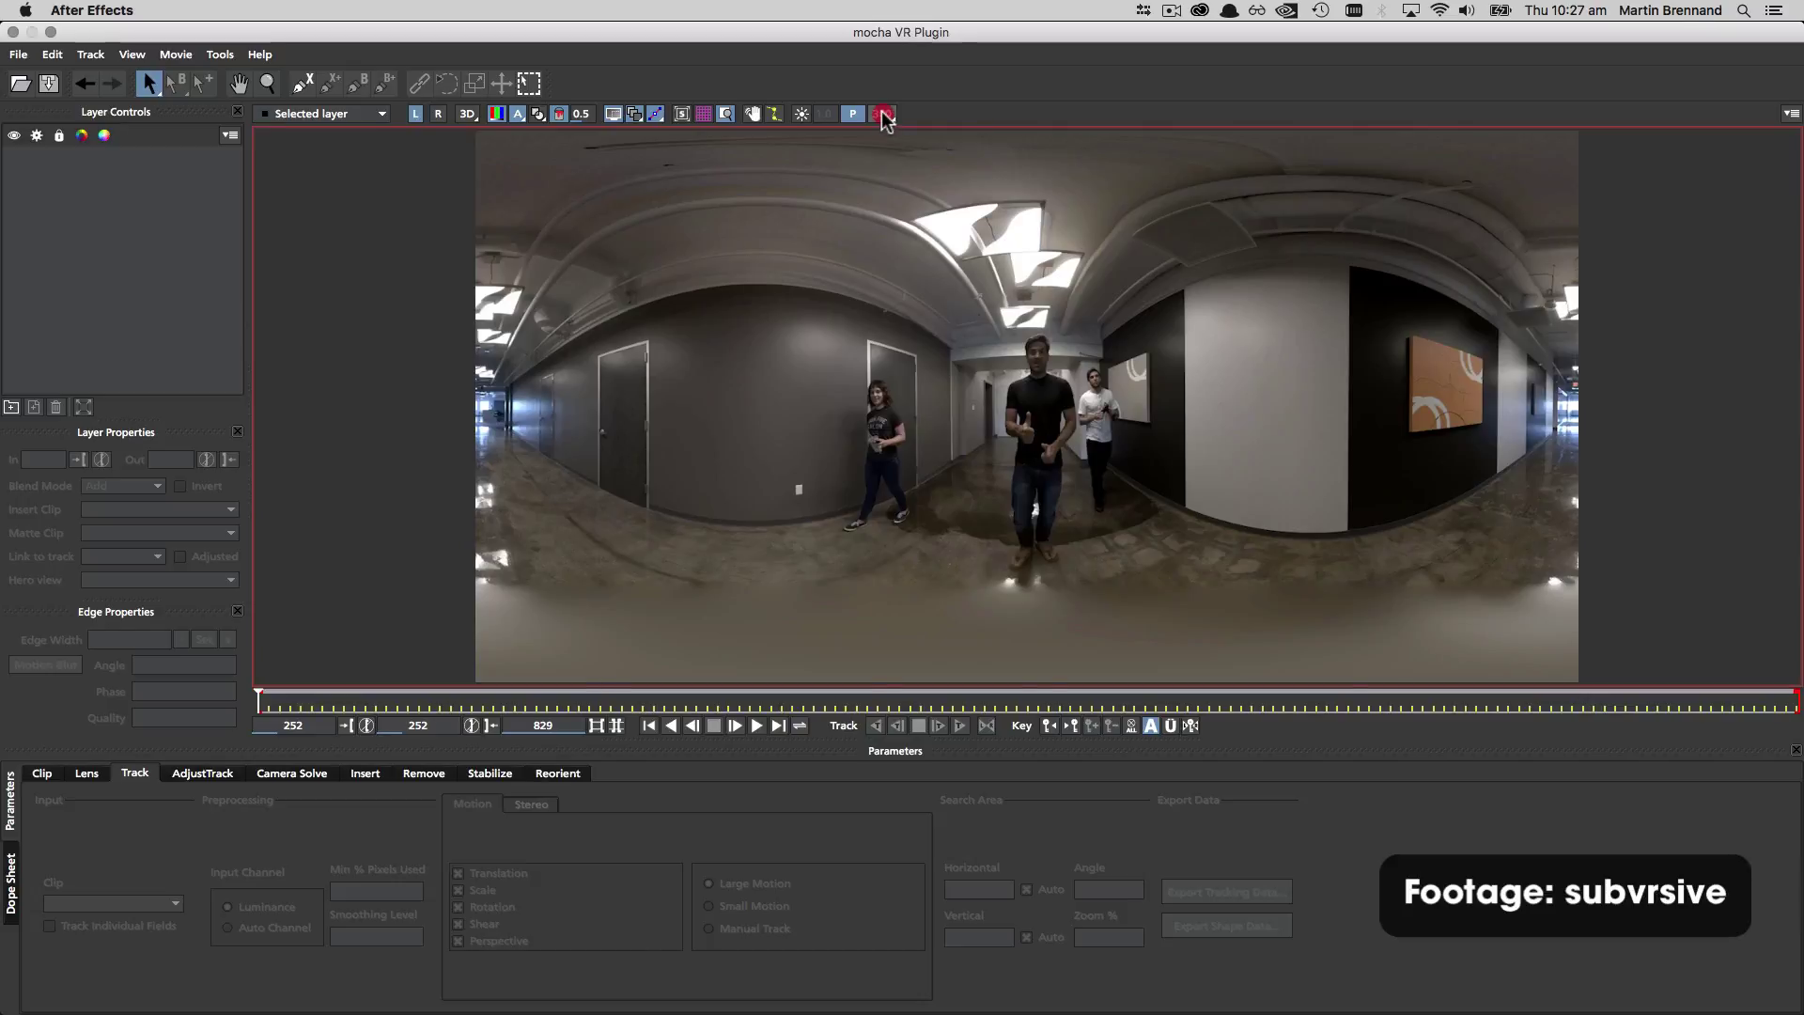
Step: In the hallway clip's Back 360 view, draw a four-point X-spline just outside the edges of the orange painting
left_click(884, 114)
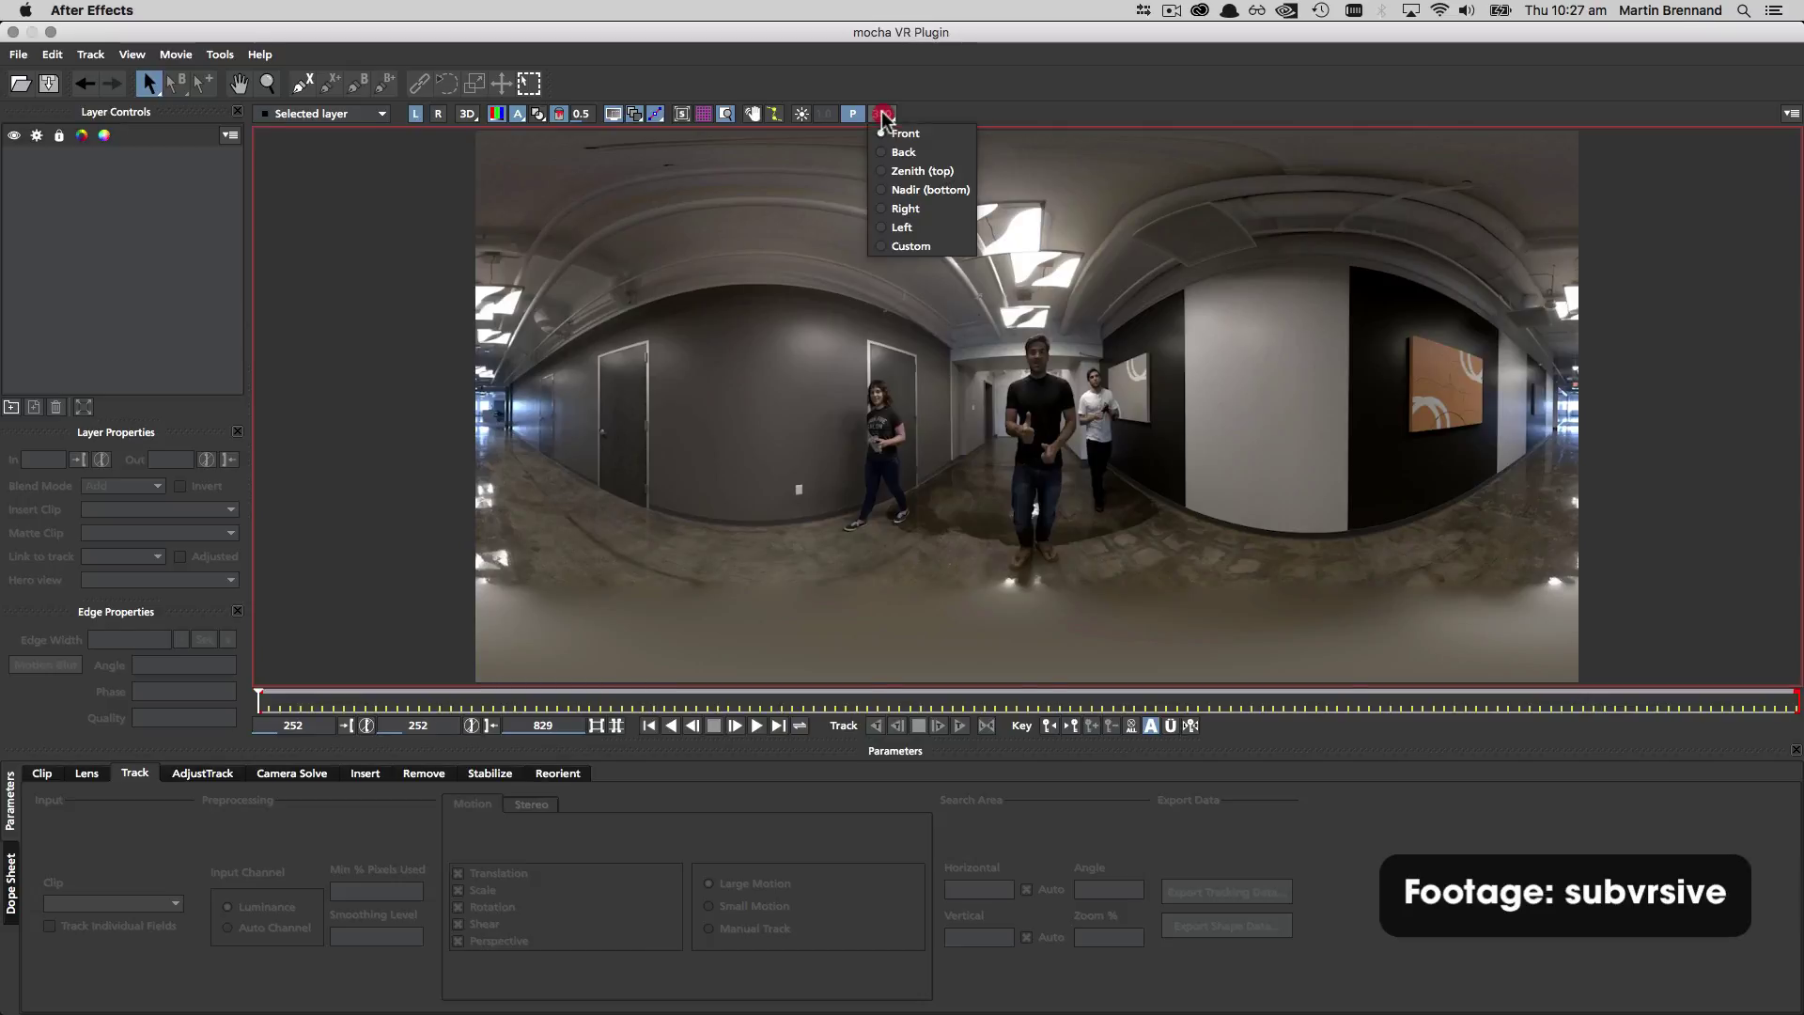
left_click(889, 152)
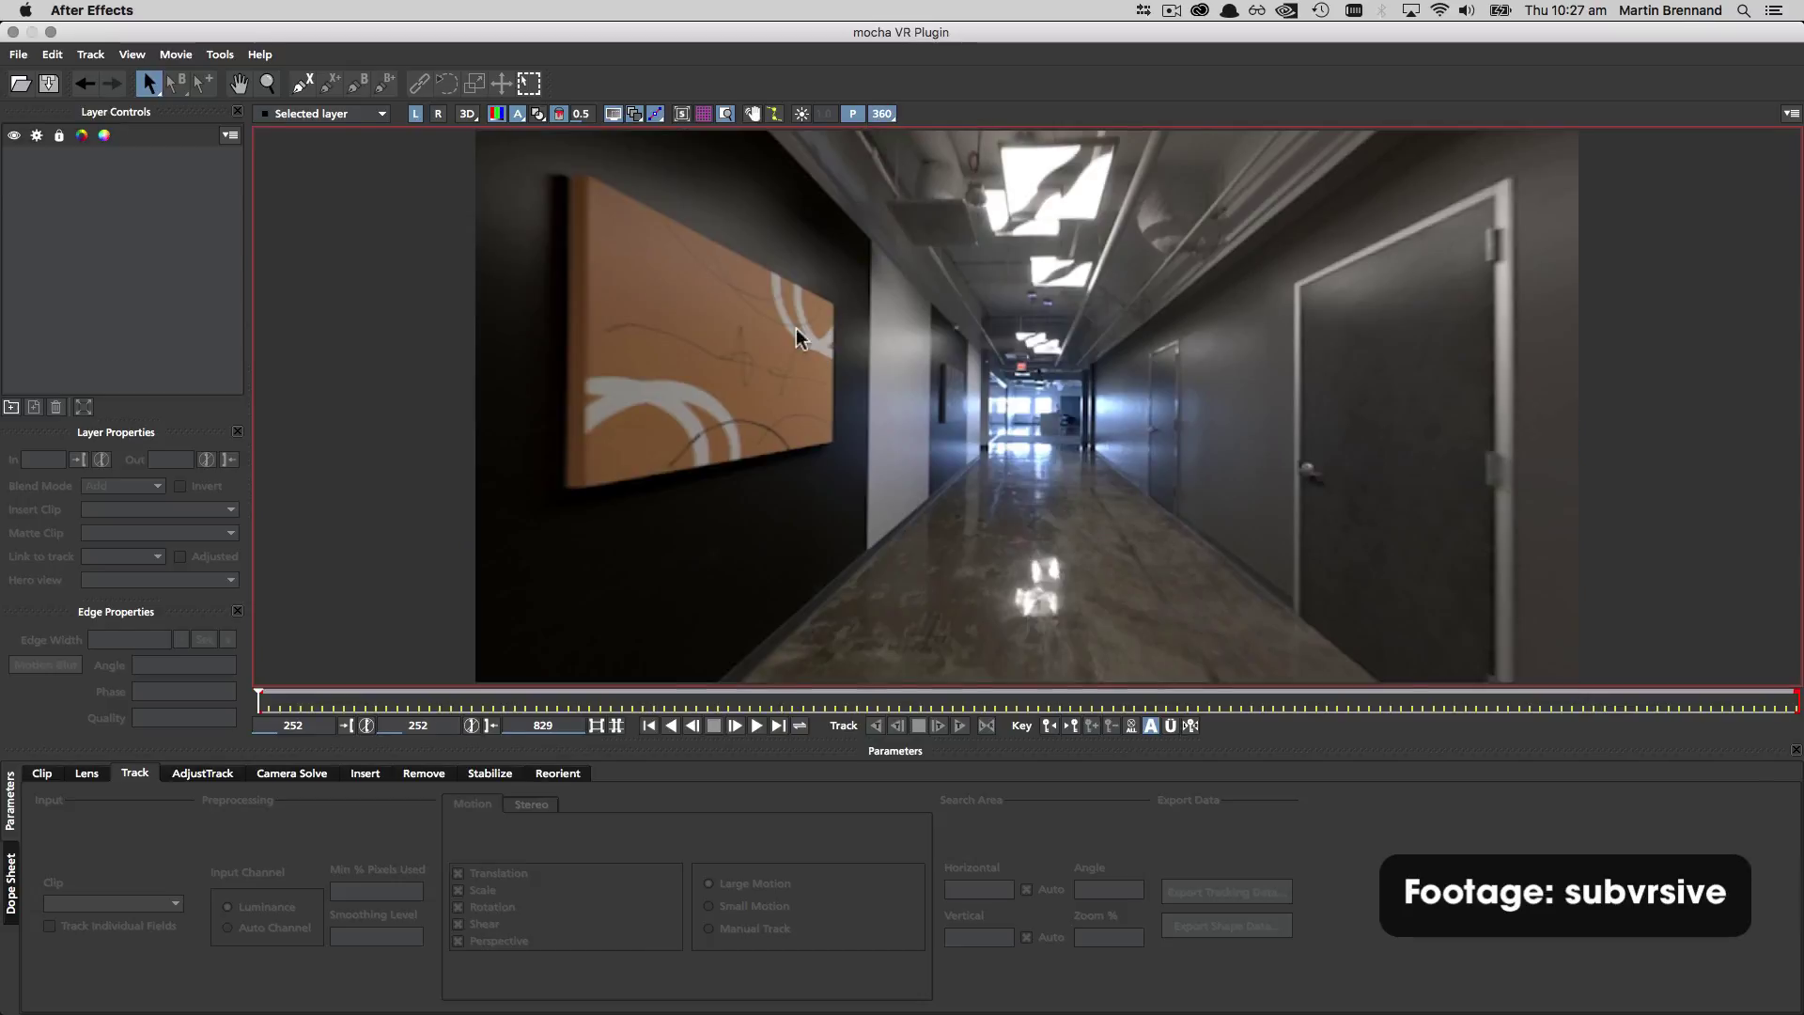
key("x")
left_click_drag(797, 330, 998, 346)
left_click(303, 84)
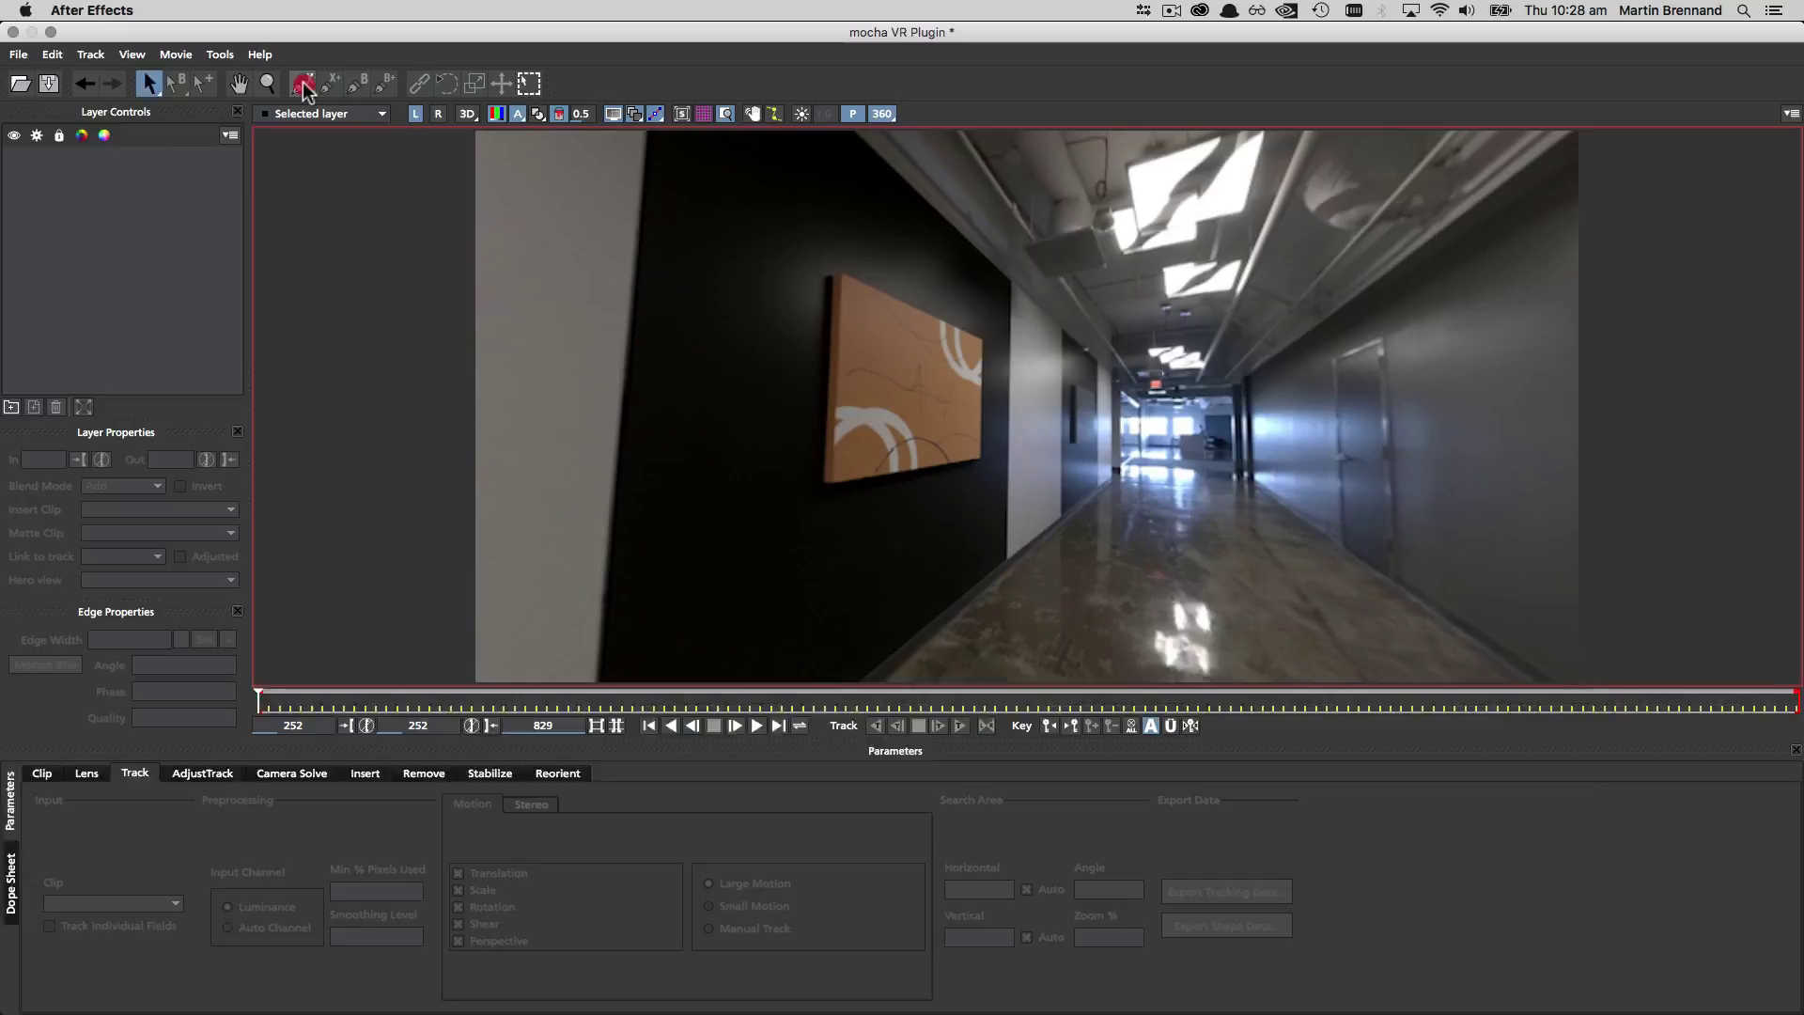
left_click(303, 83)
left_click(992, 332)
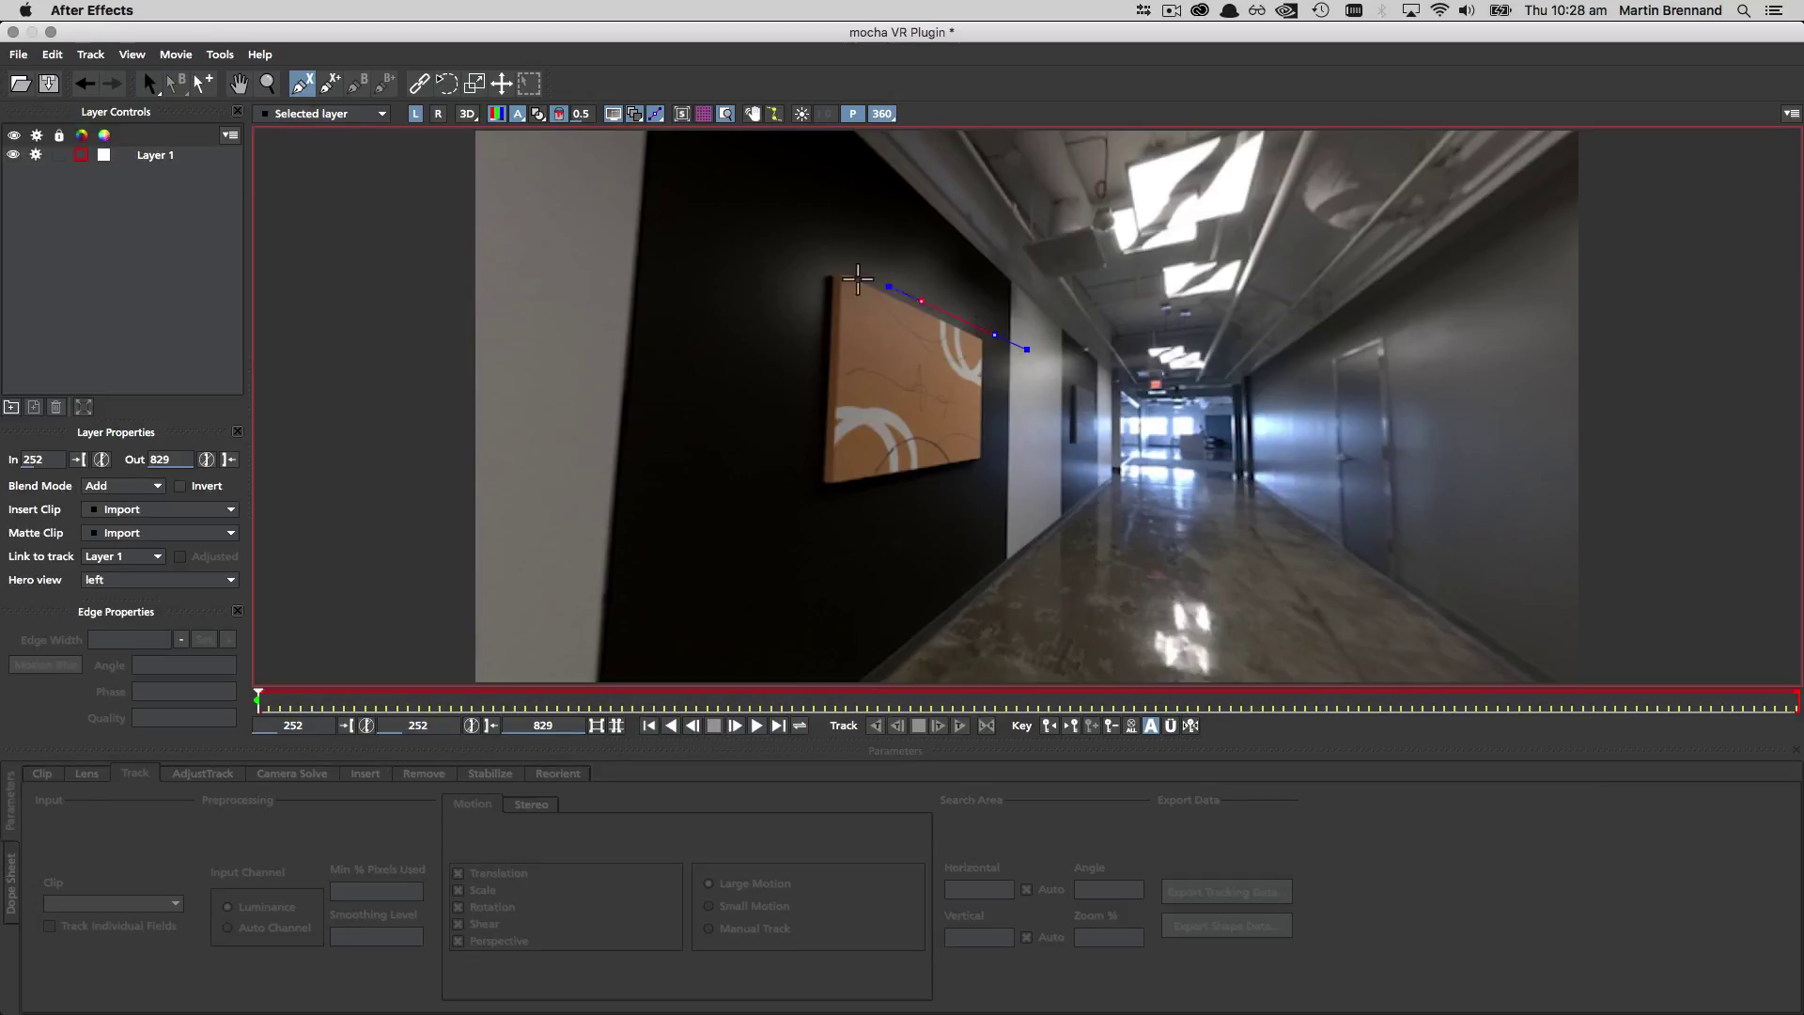
left_click(989, 470)
right_click(989, 470)
left_click_drag(994, 334, 991, 333)
Step: Show the planar surface and grid, and align the surface's four corners with the corners of the painting
left_click(682, 114)
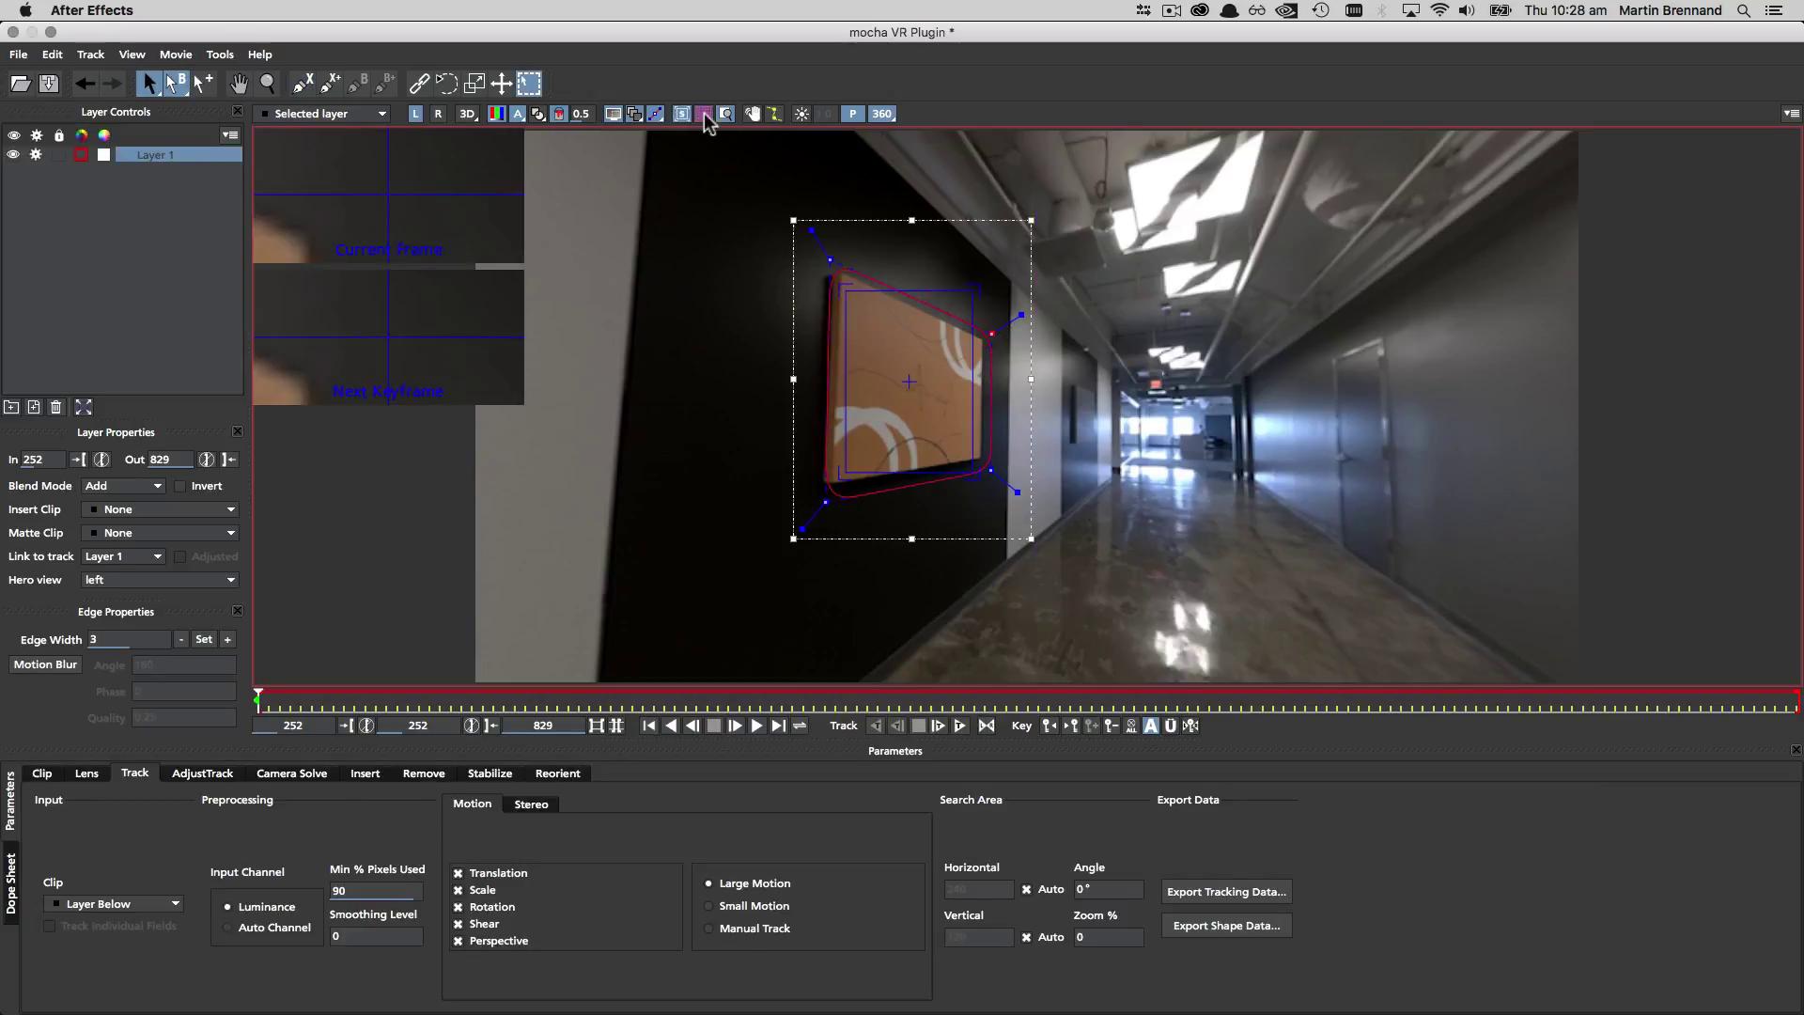
left_click(704, 114)
left_click_drag(844, 292, 843, 275)
left_click_drag(844, 474, 833, 485)
left_click_drag(975, 472, 987, 459)
left_click_drag(975, 291, 987, 336)
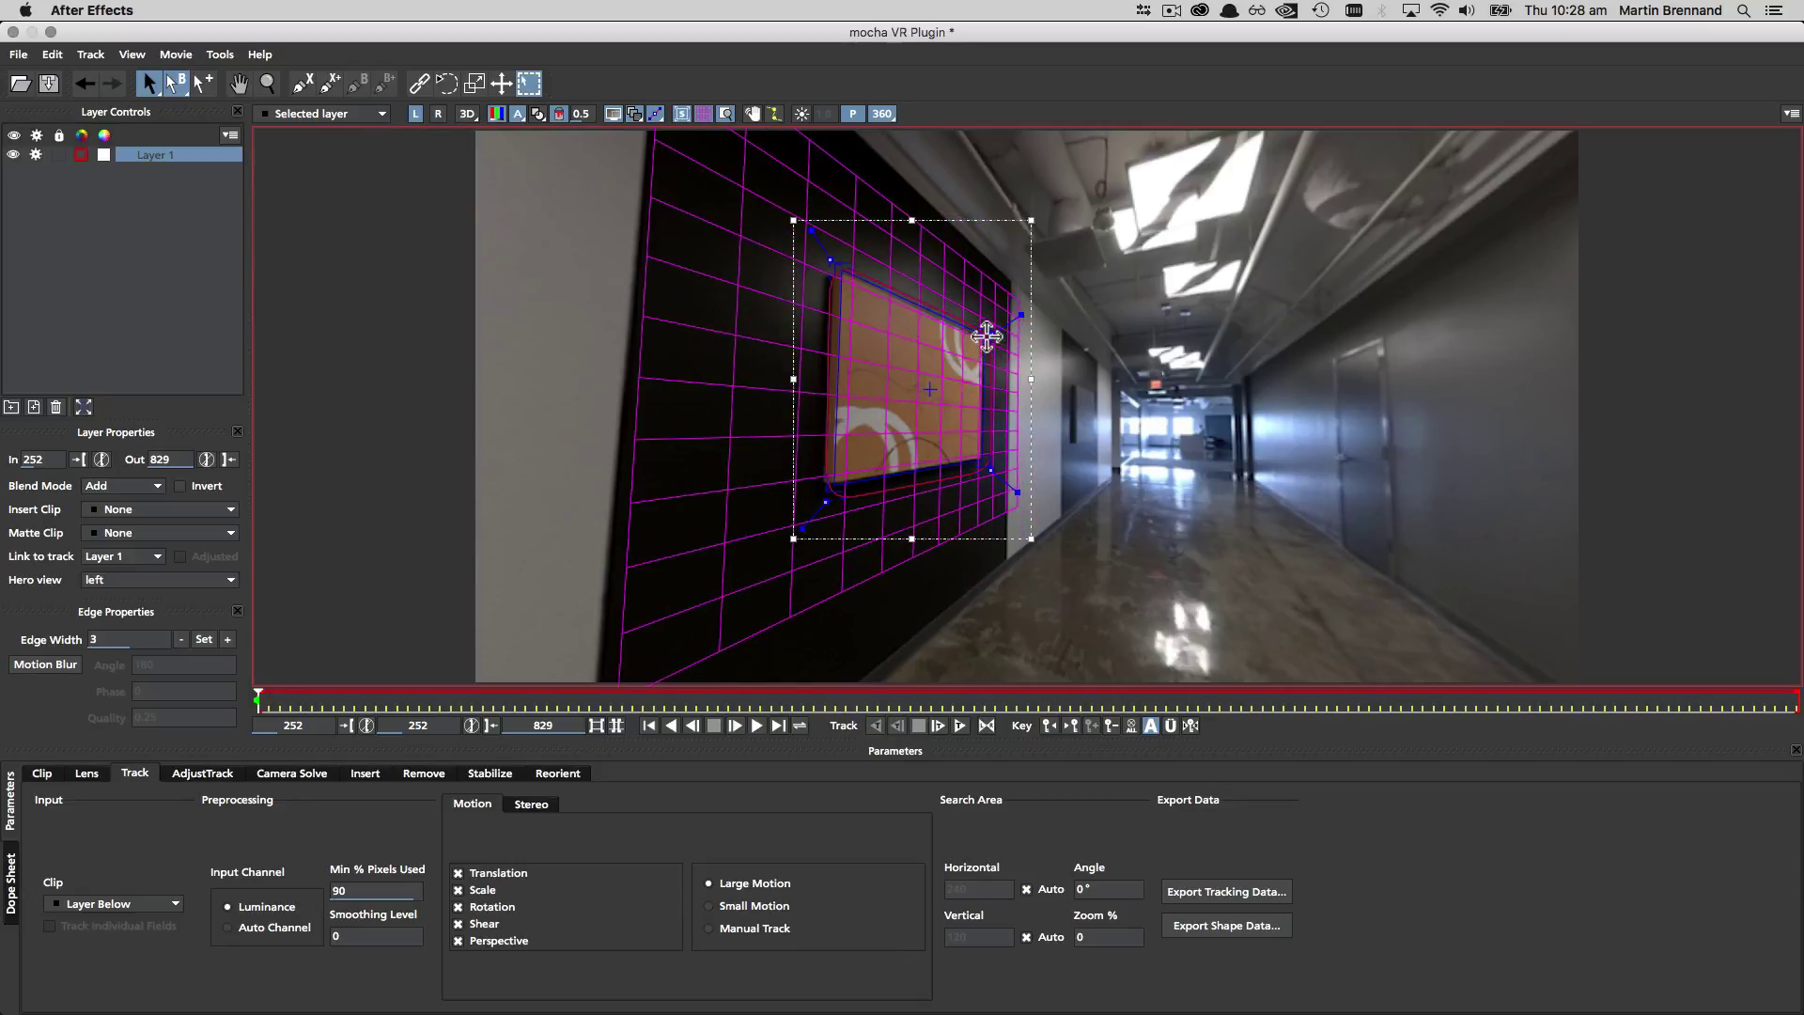
Step: Compare the shape in the right and left views, enable tracking of all views and track the layer forward
left_click(438, 114)
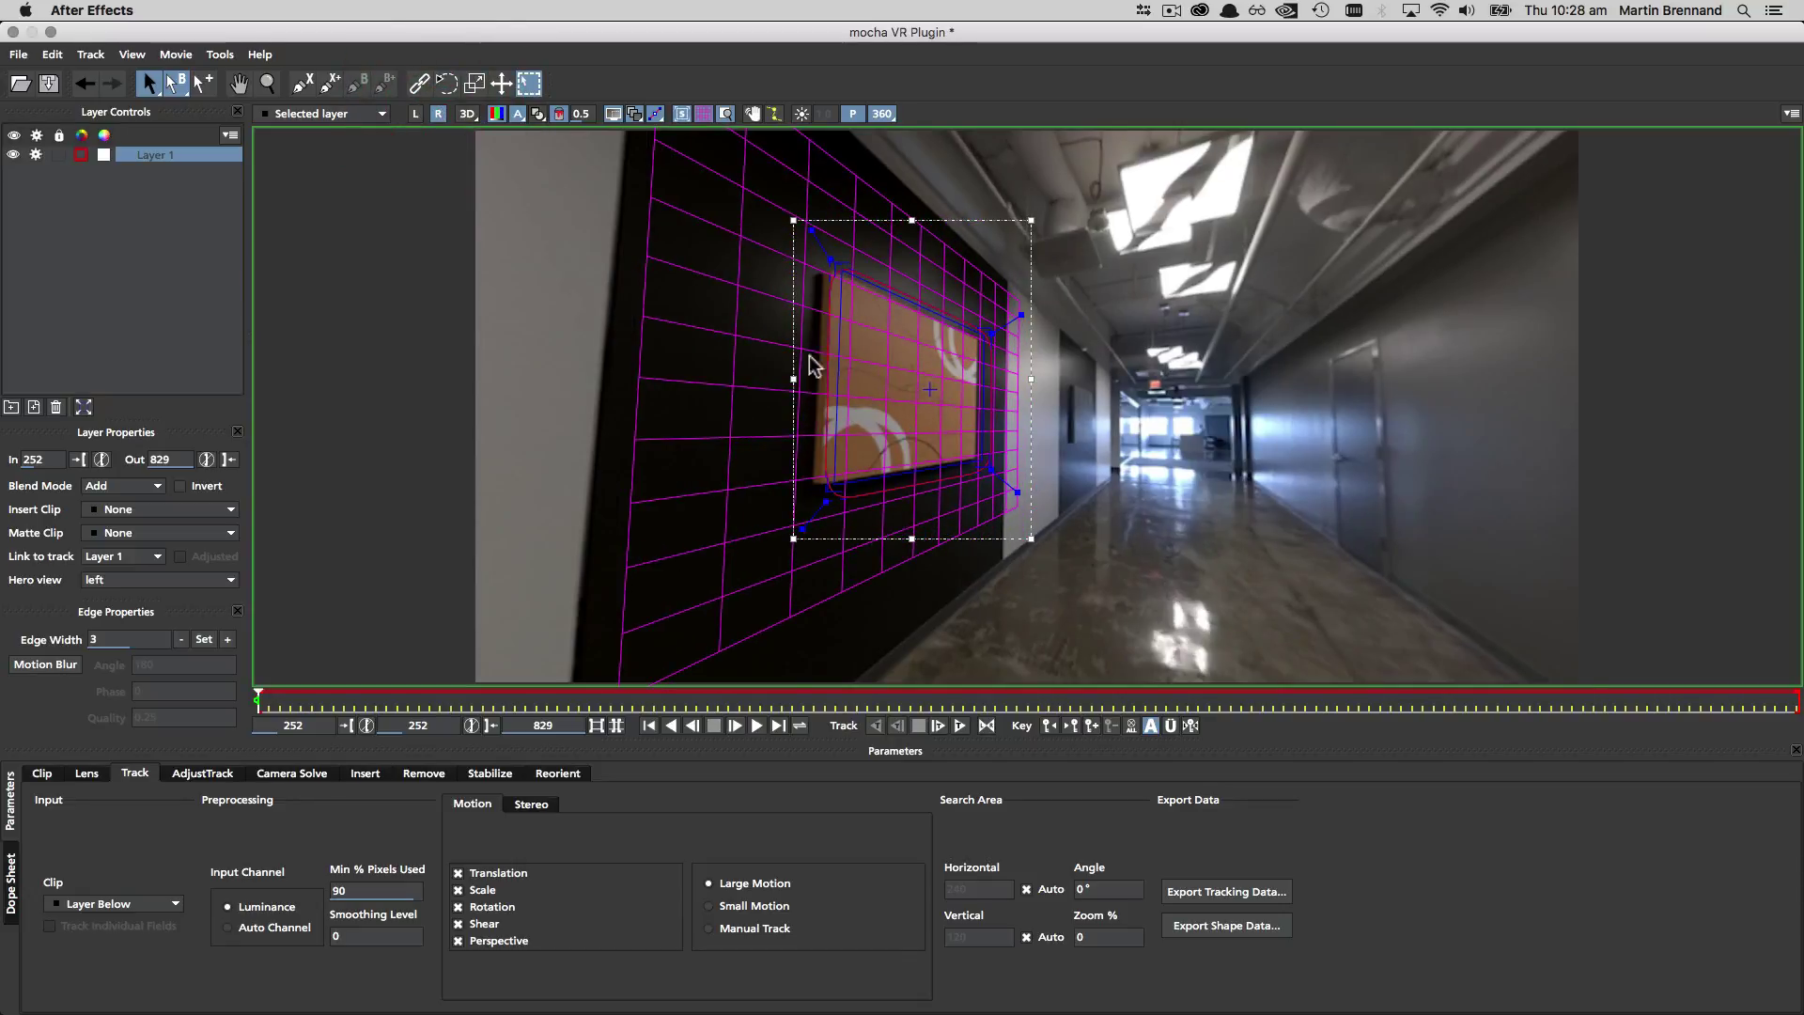
left_click(414, 115)
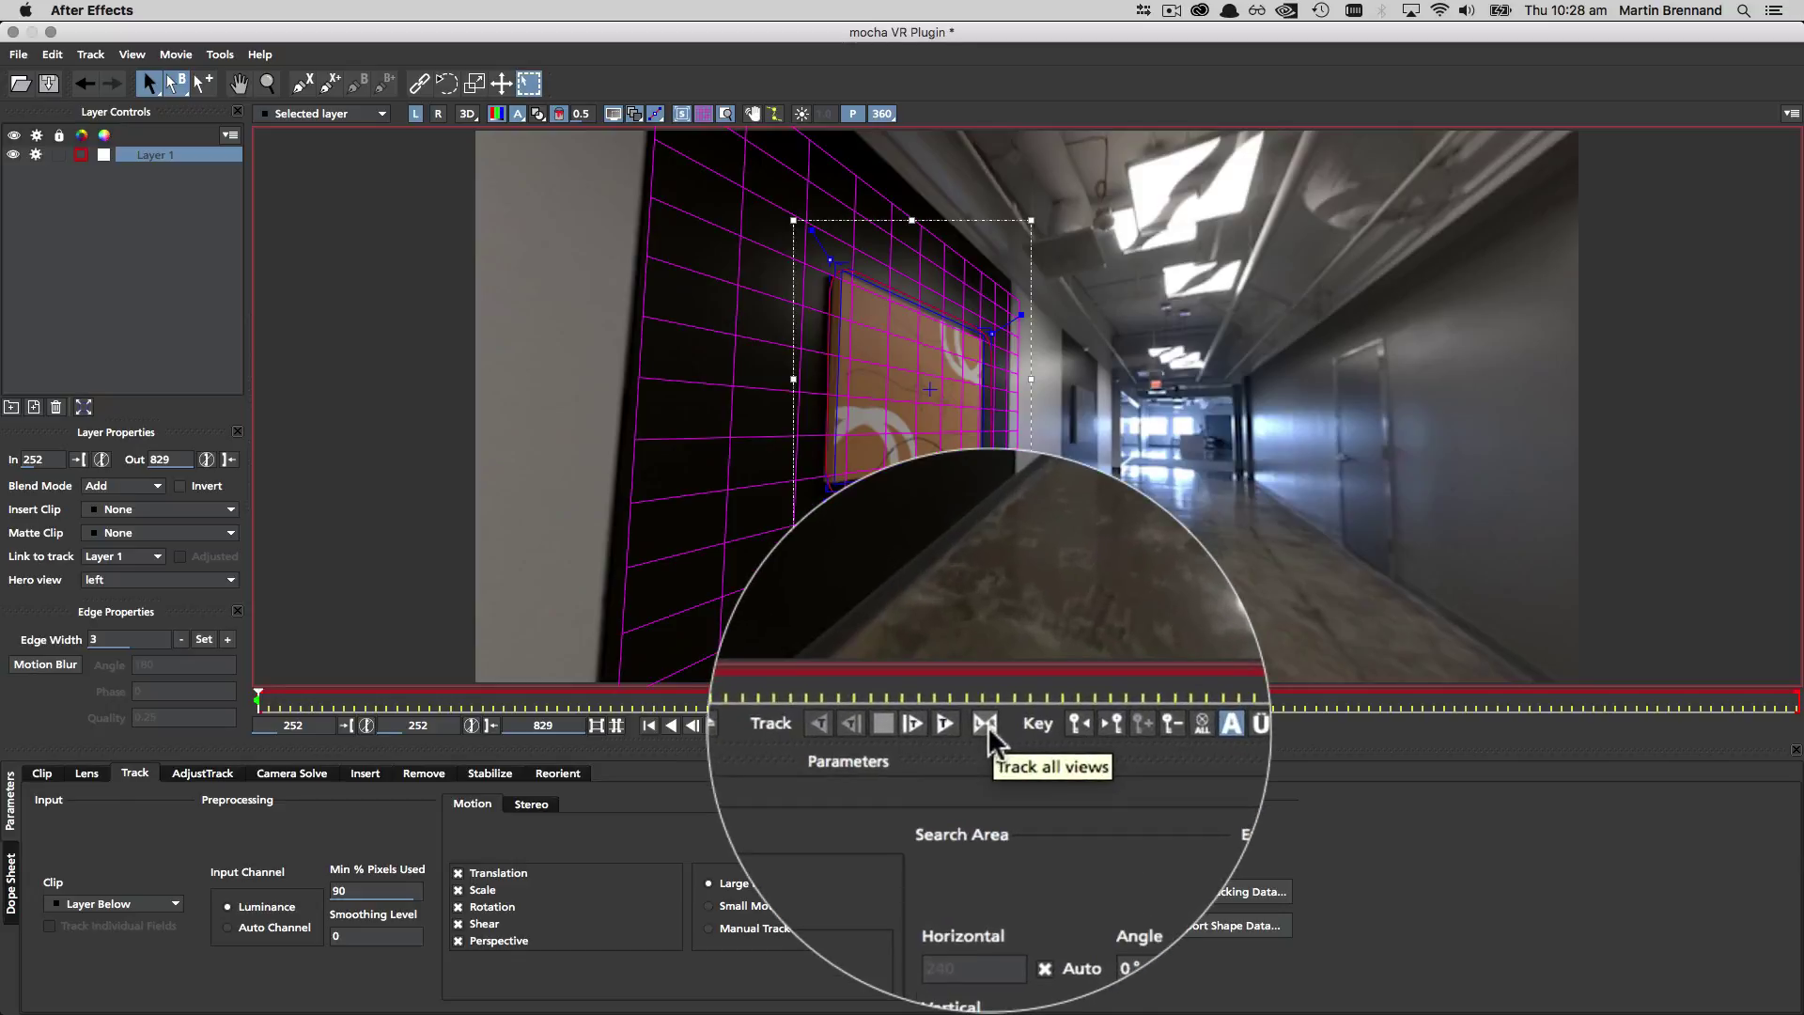
left_click(987, 725)
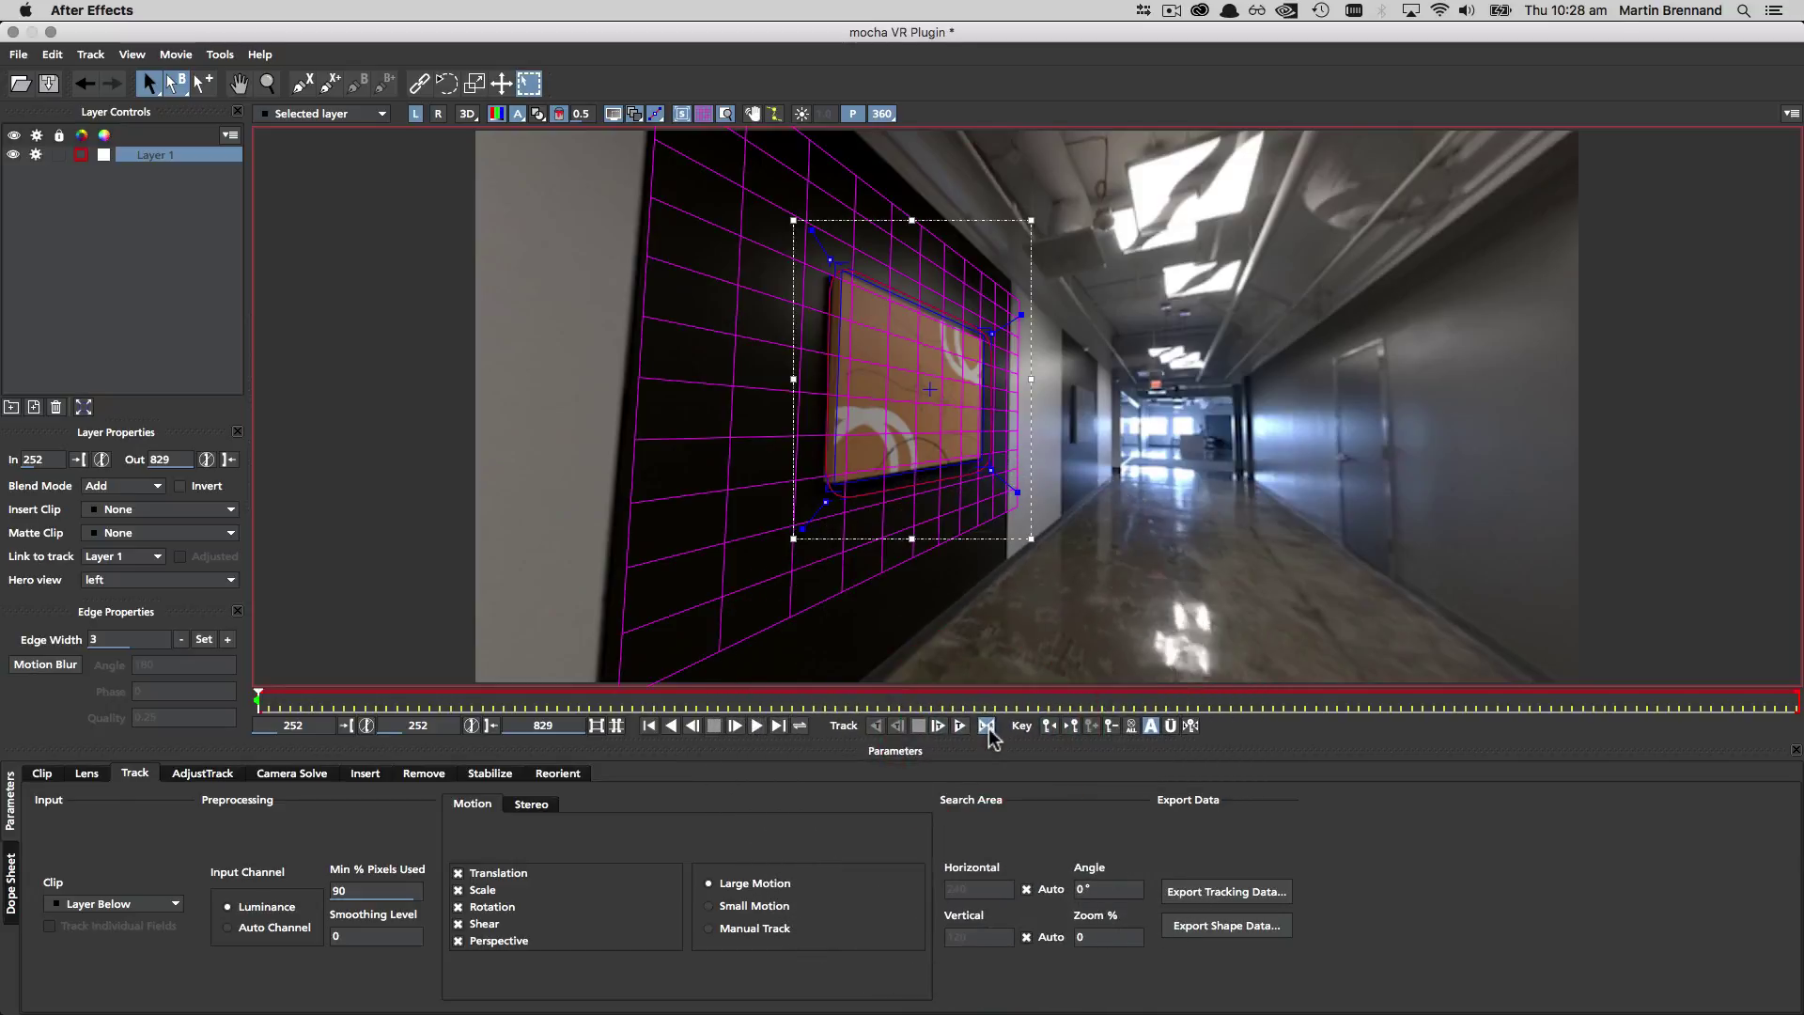
left_click(960, 728)
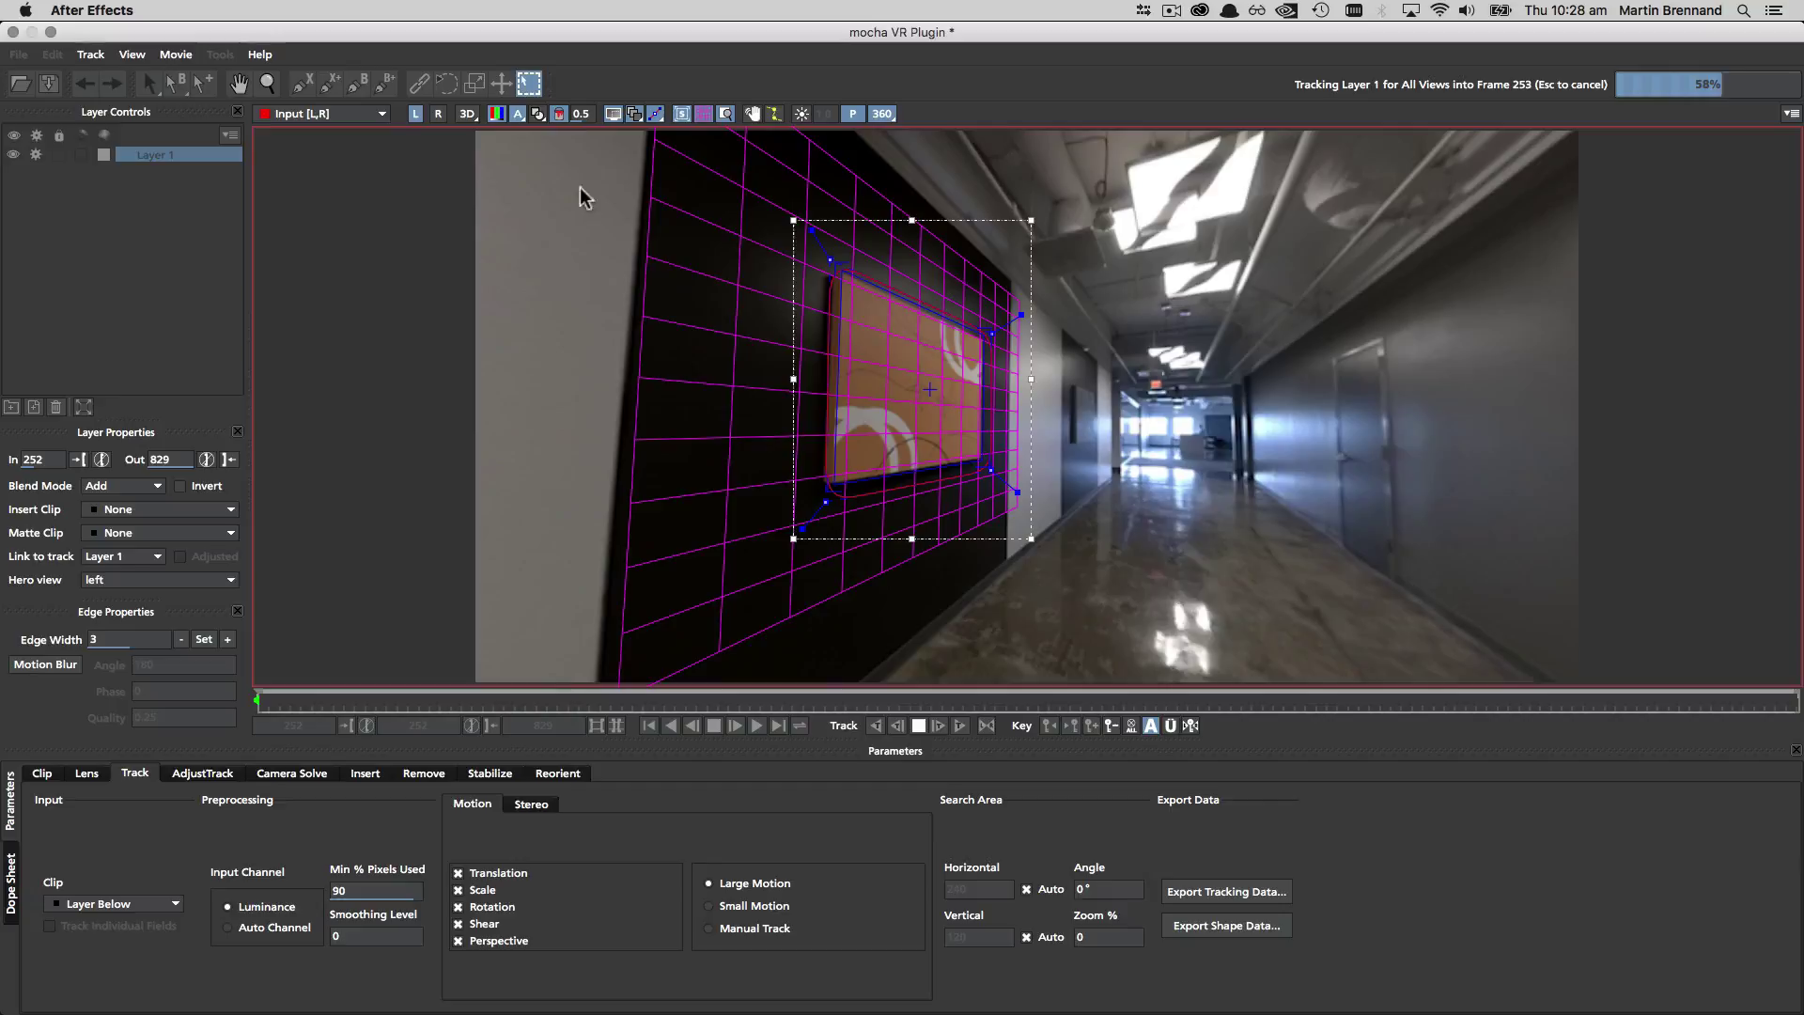
Step: Compare the left and right views while the layer tracks and open the Stereo tracking parameters
left_click(416, 115)
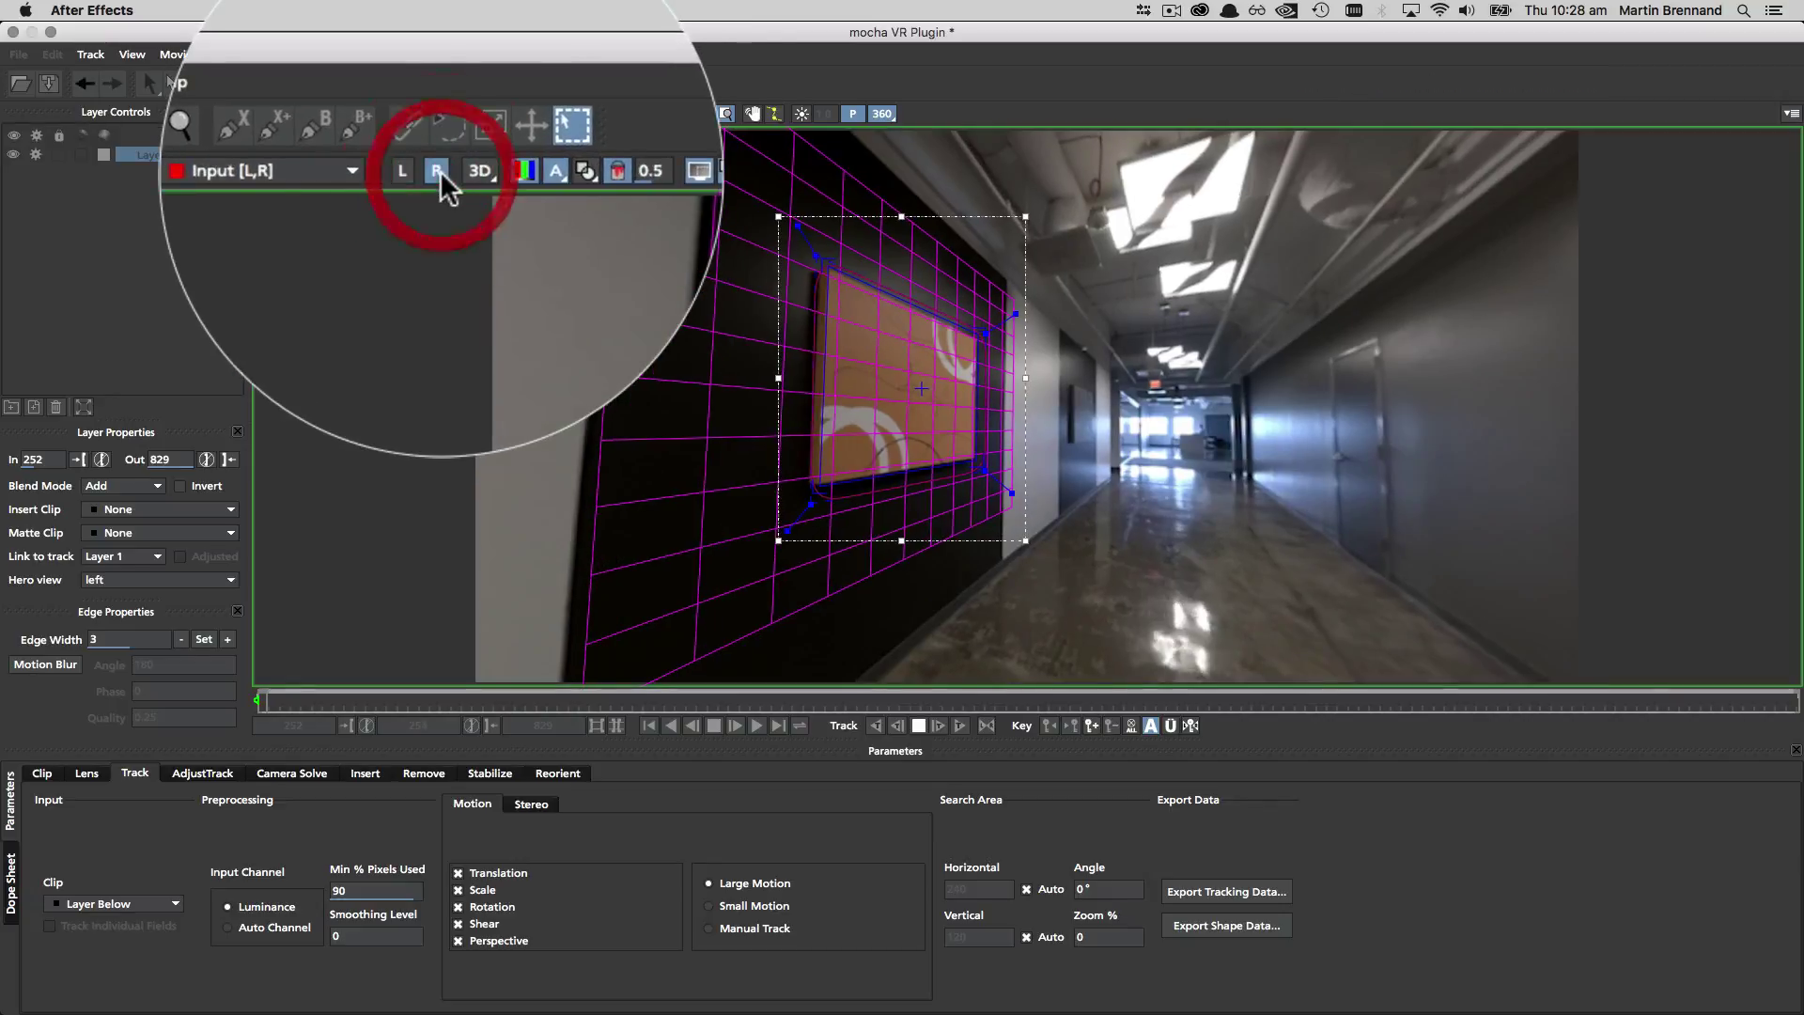
left_click(436, 115)
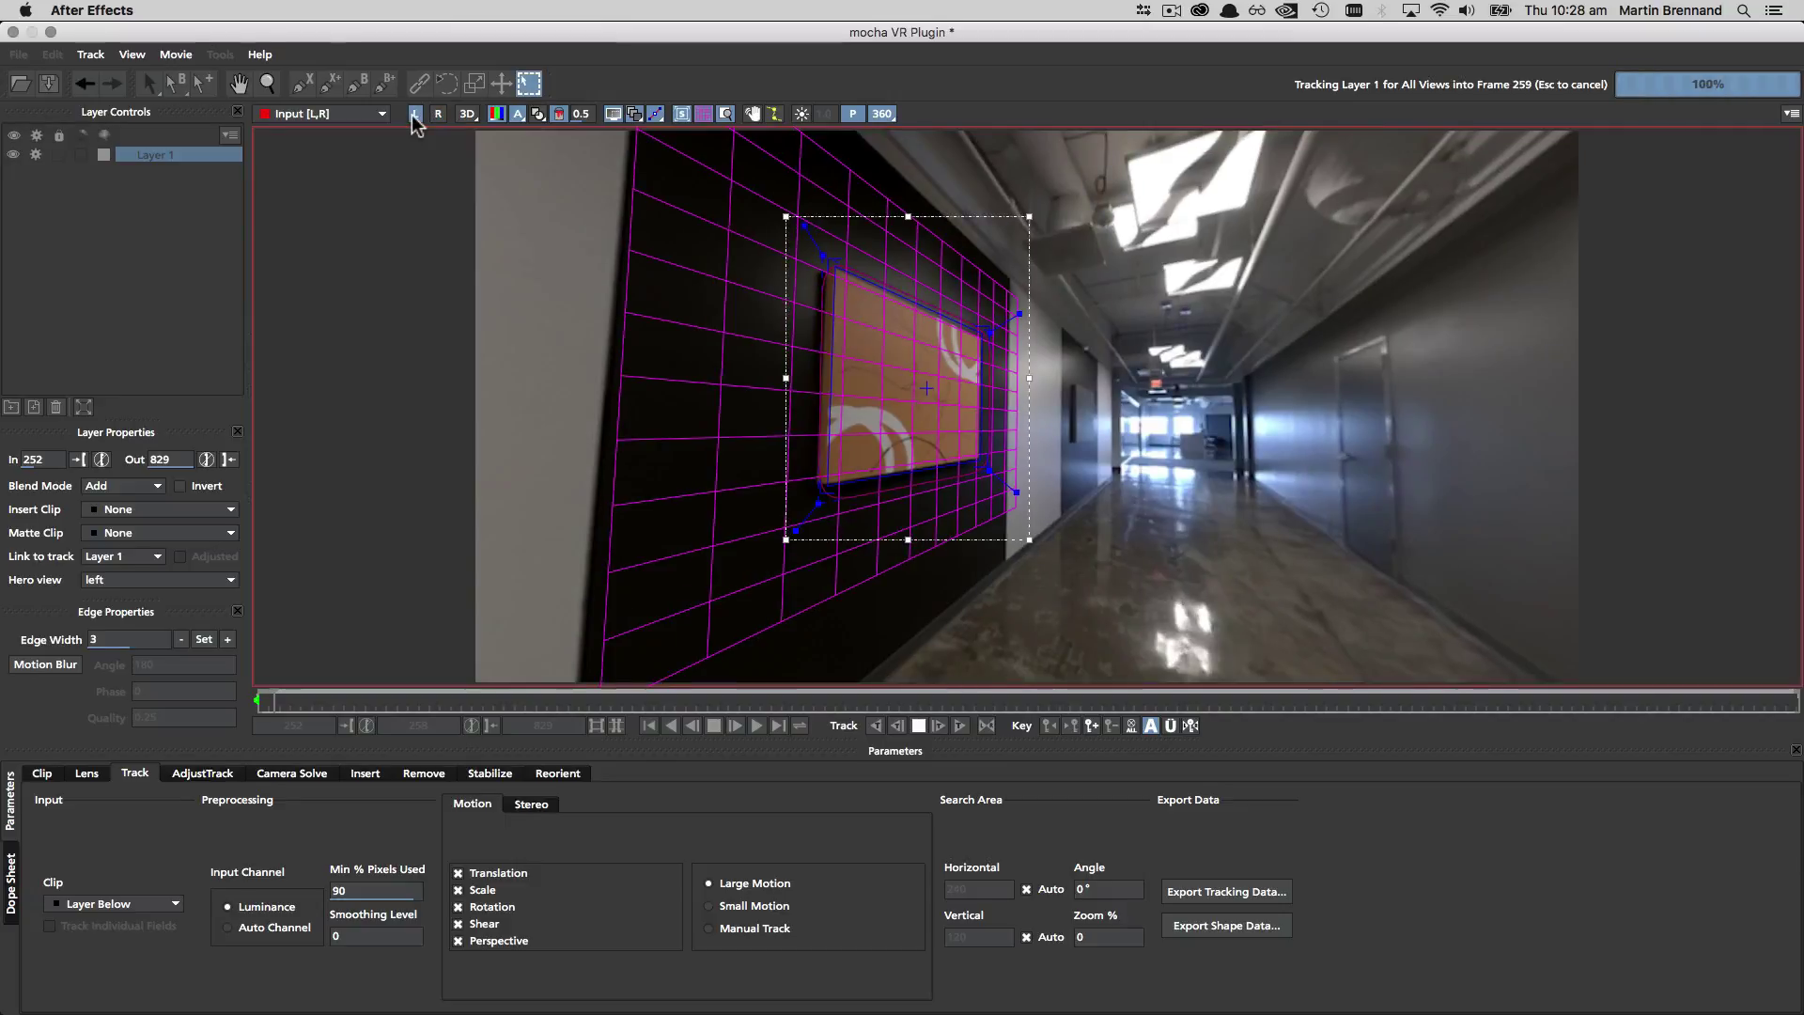
left_click(436, 115)
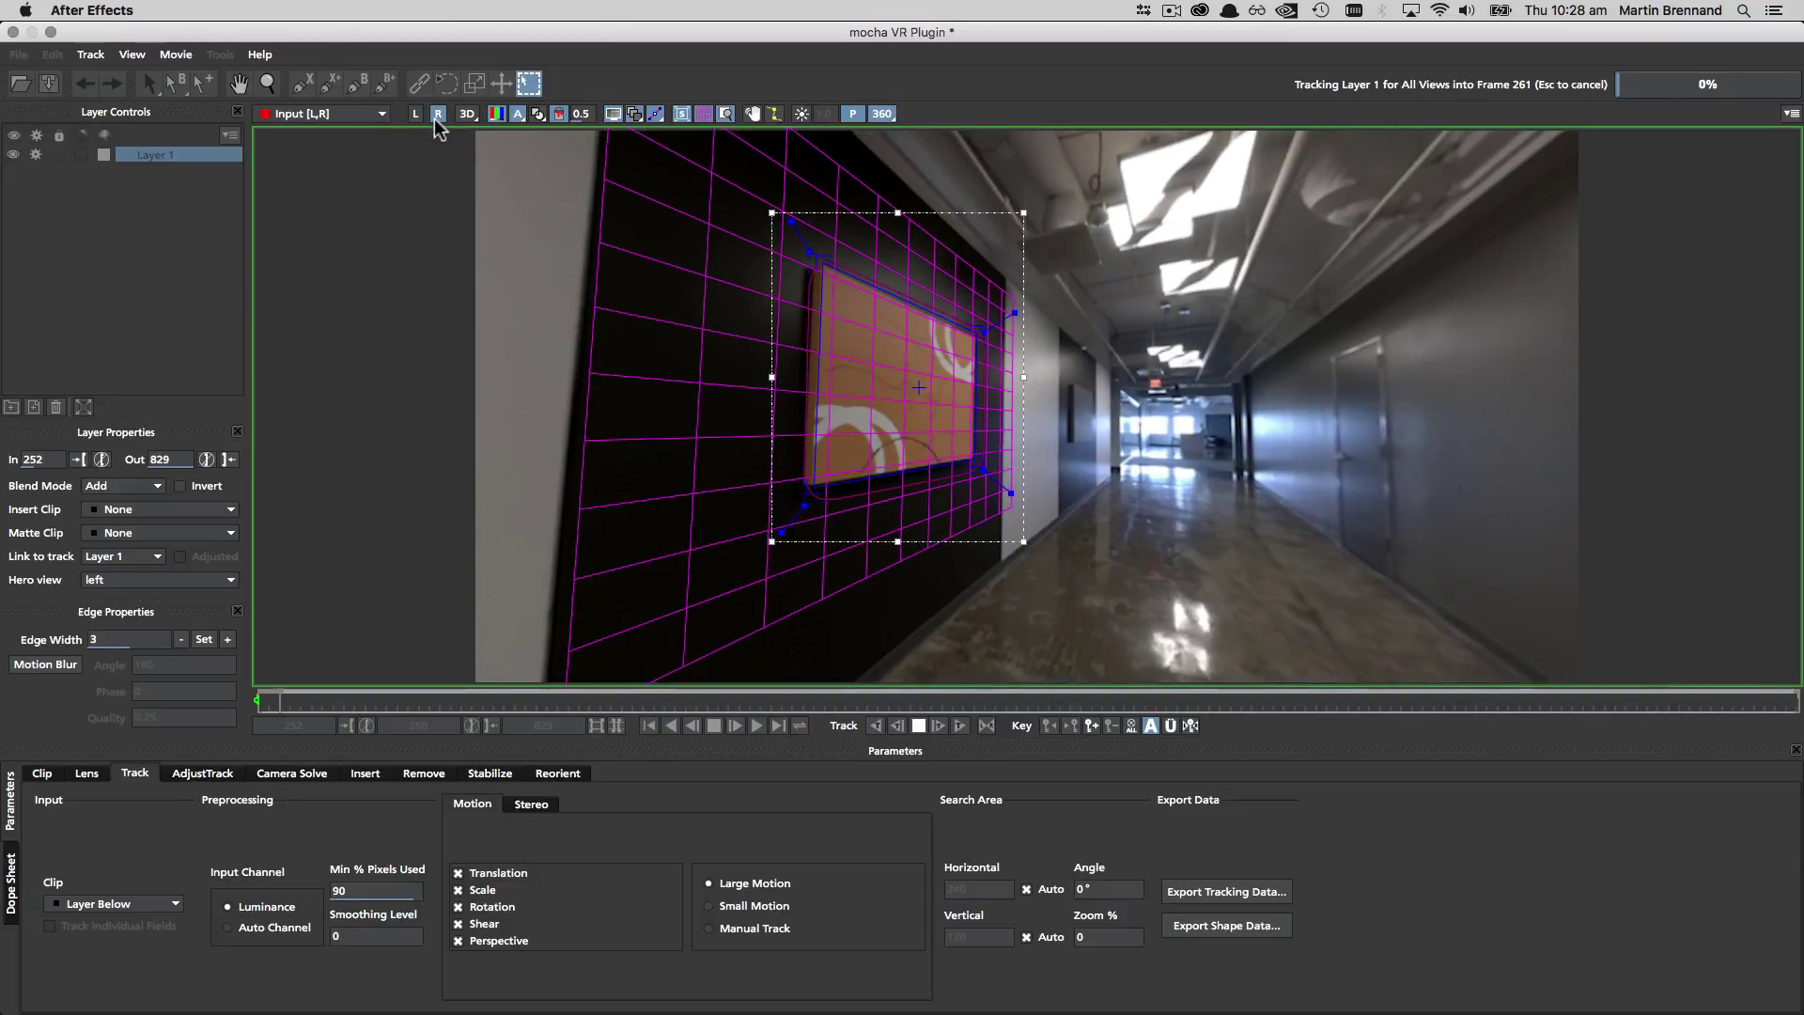
left_click(529, 805)
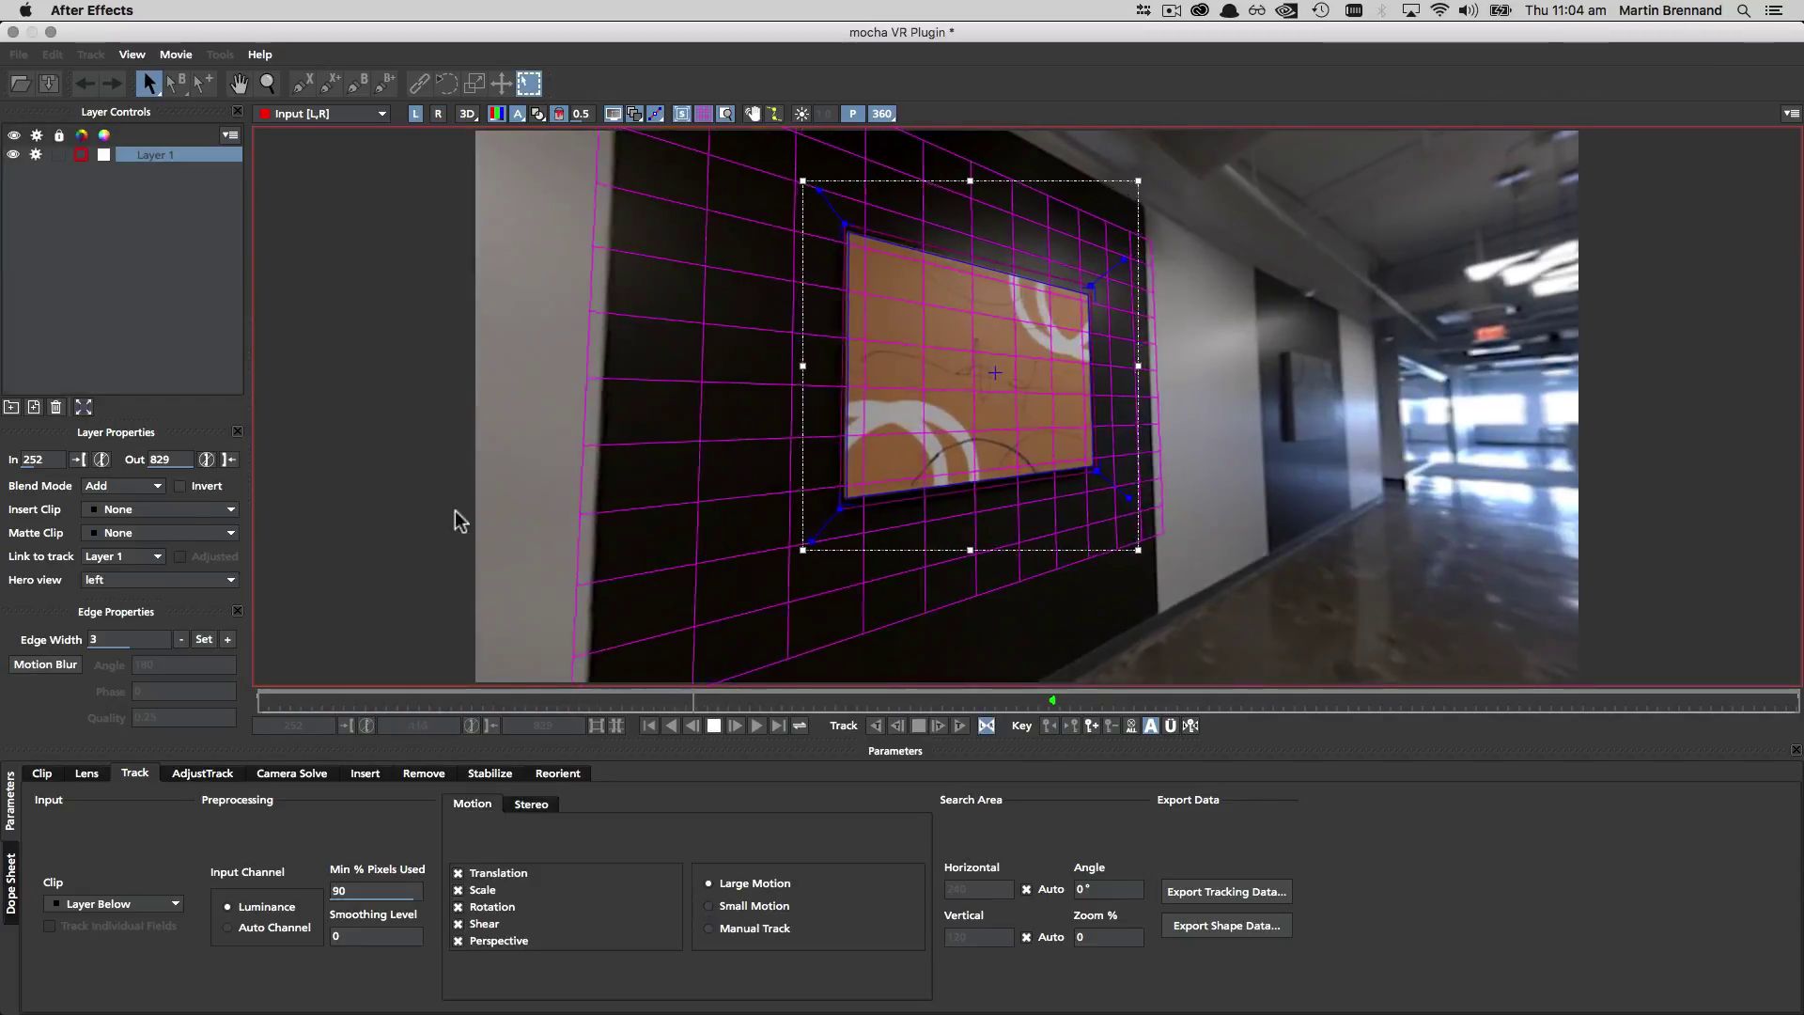
Step: Set Layer 1's insert clip to Logo to place it on the tracked painting
left_click(206, 511)
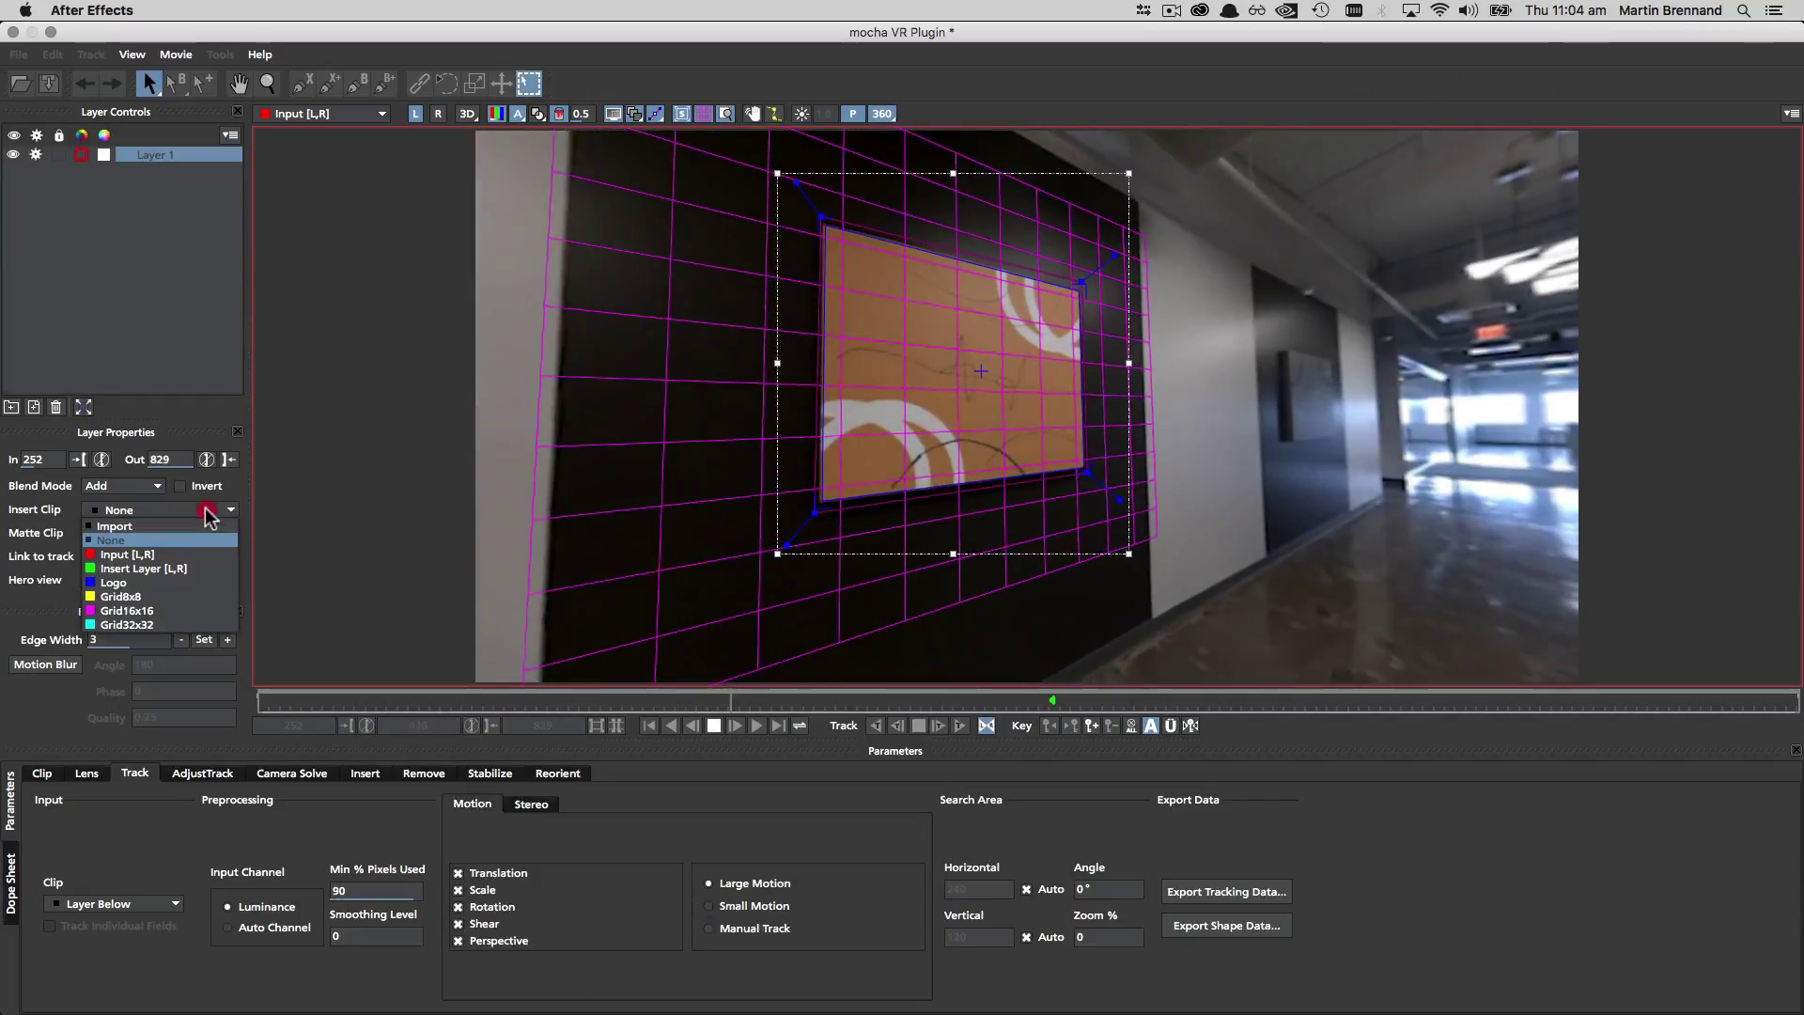
left_click(136, 583)
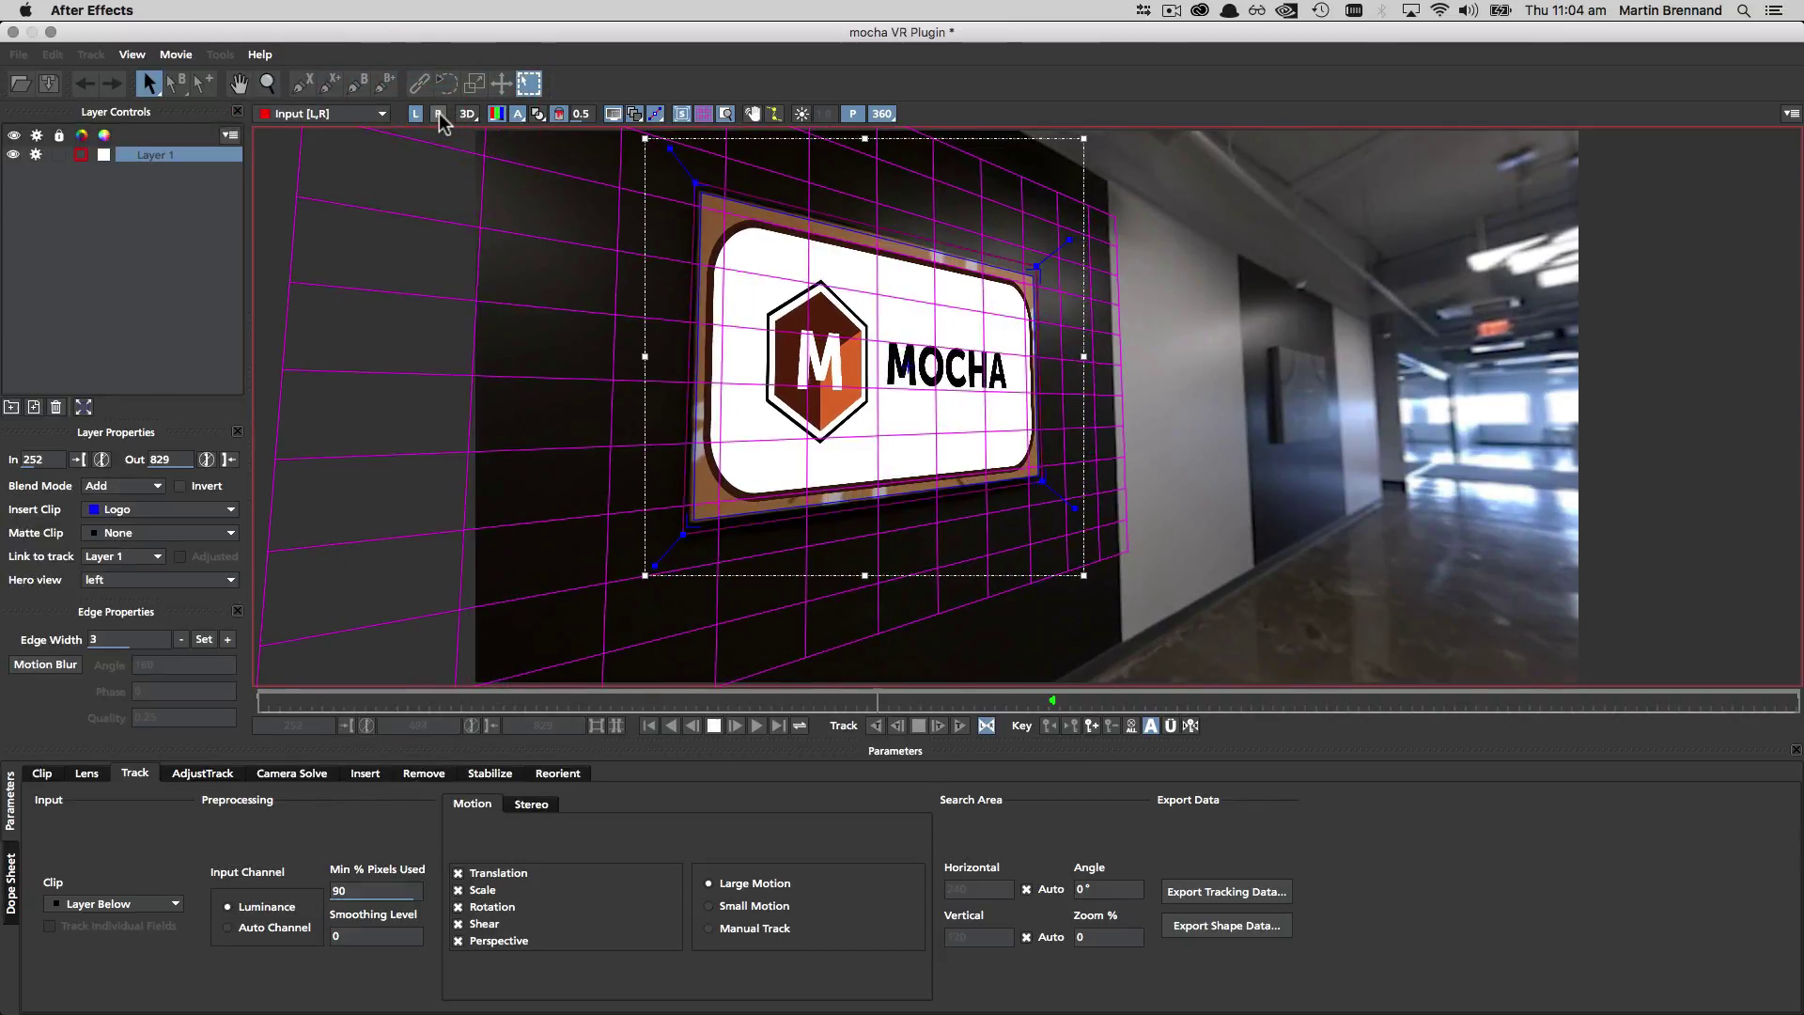
Step: Preview the logo insert in Red/Cyan anaglyph and Difference stereo modes while the insert renders
left_click(466, 114)
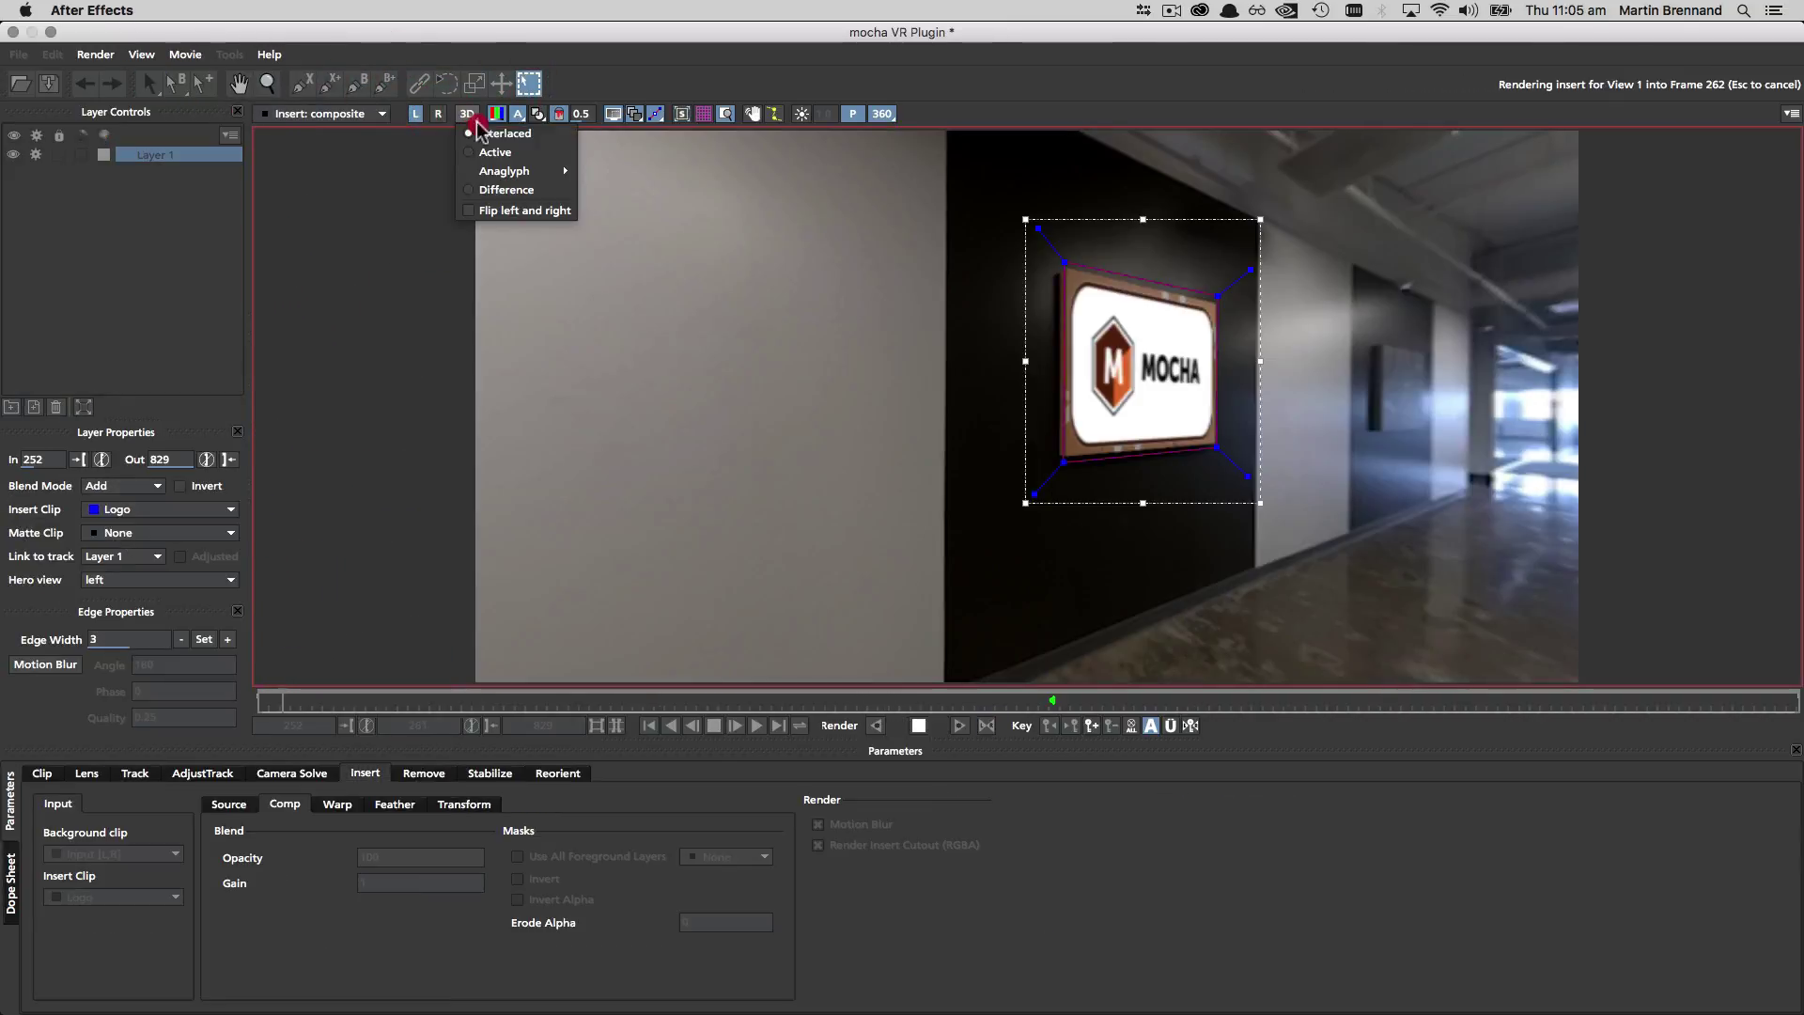
left_click(523, 173)
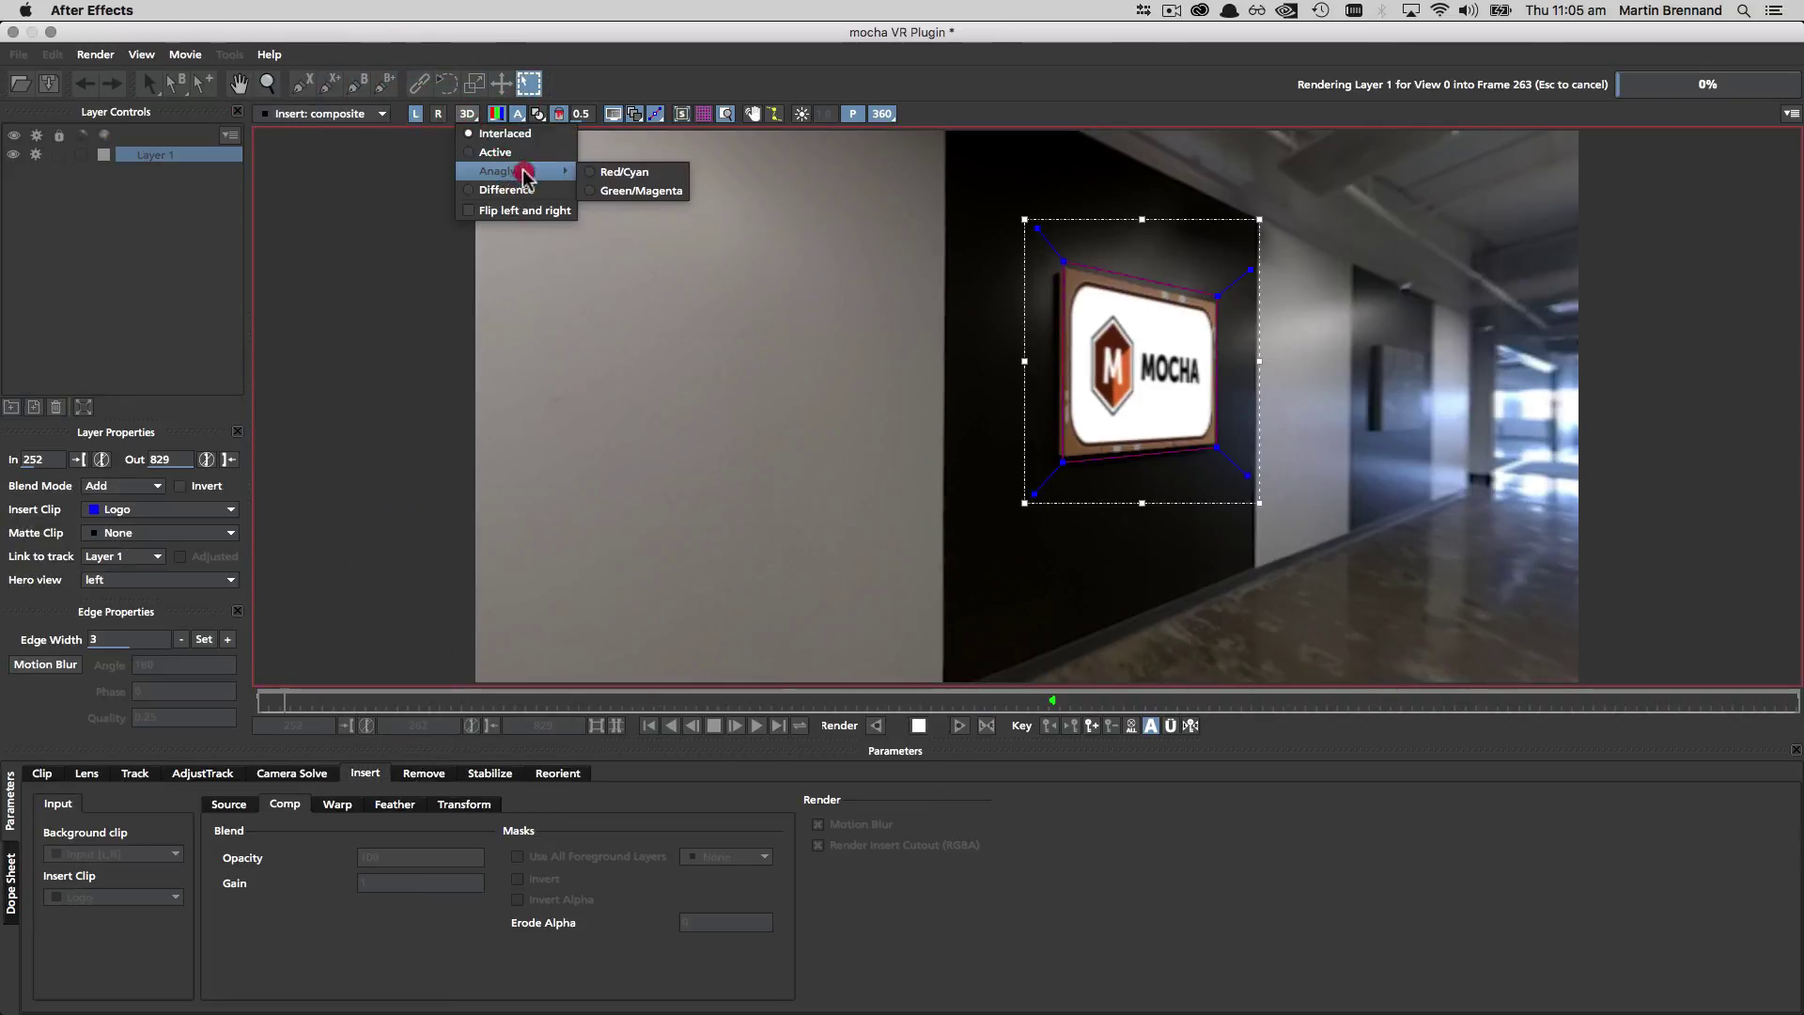
left_click(624, 172)
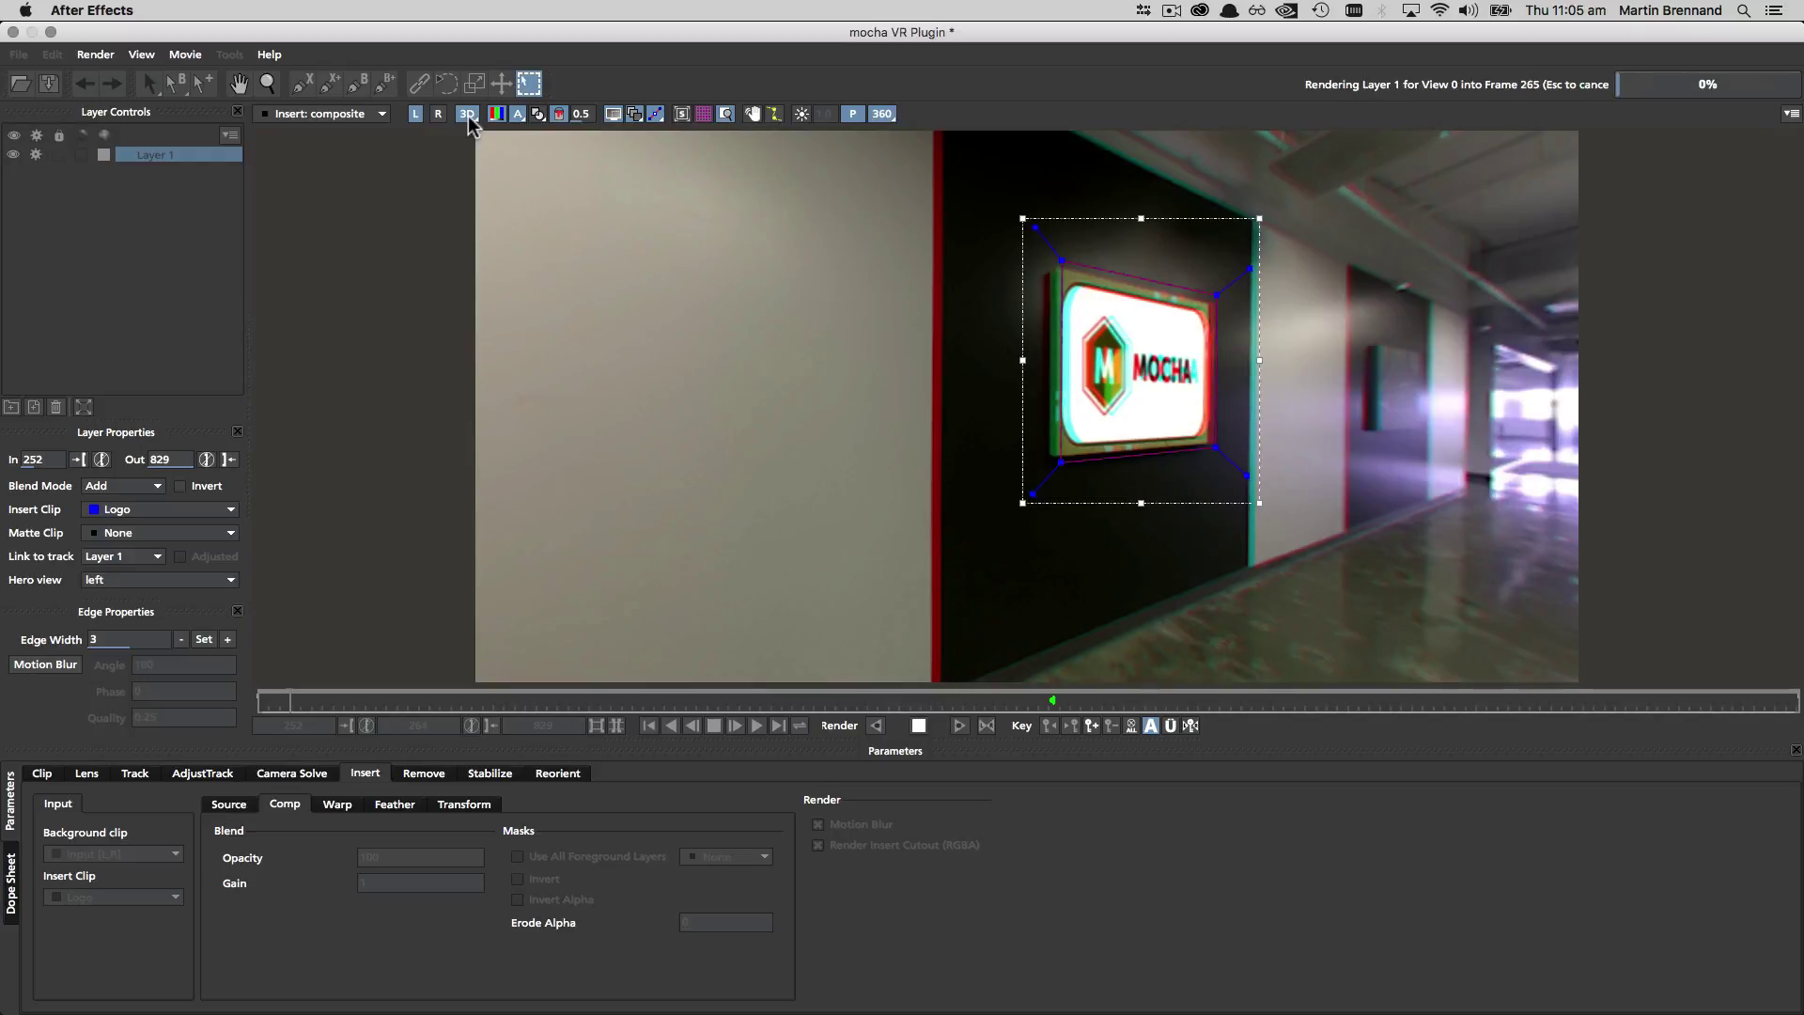
left_click(468, 116)
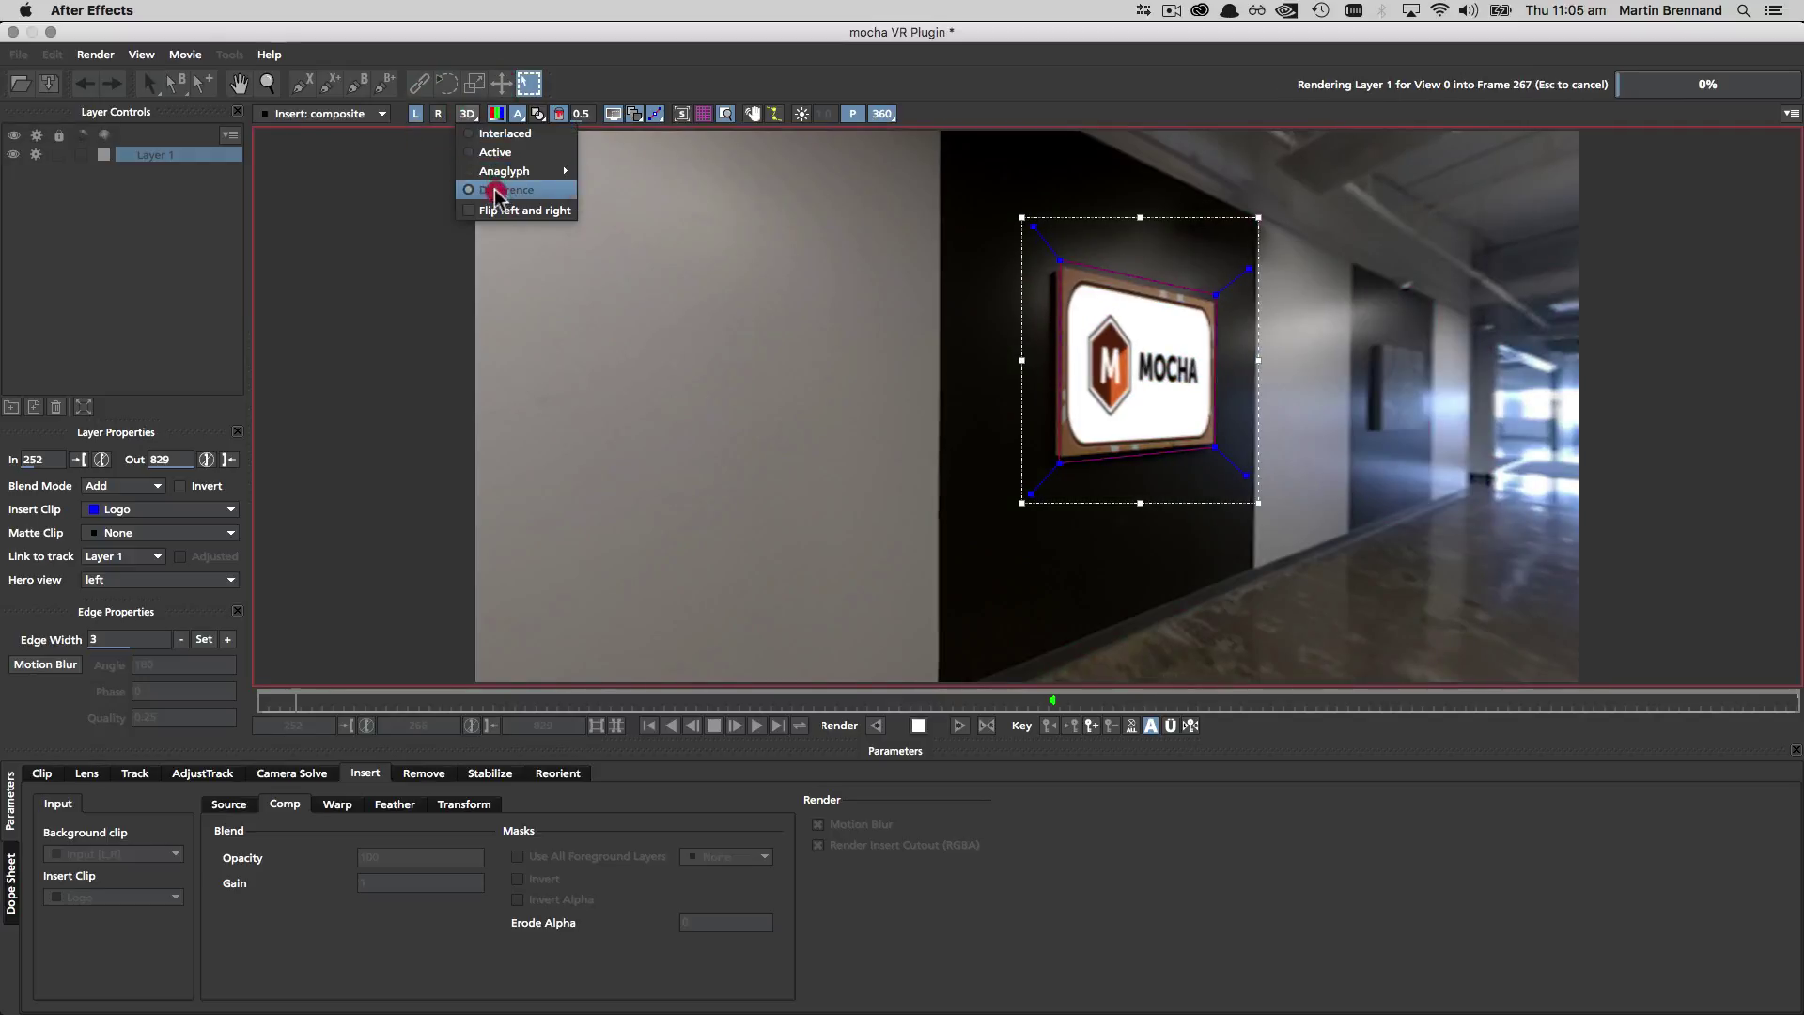
left_click(495, 190)
left_click(467, 115)
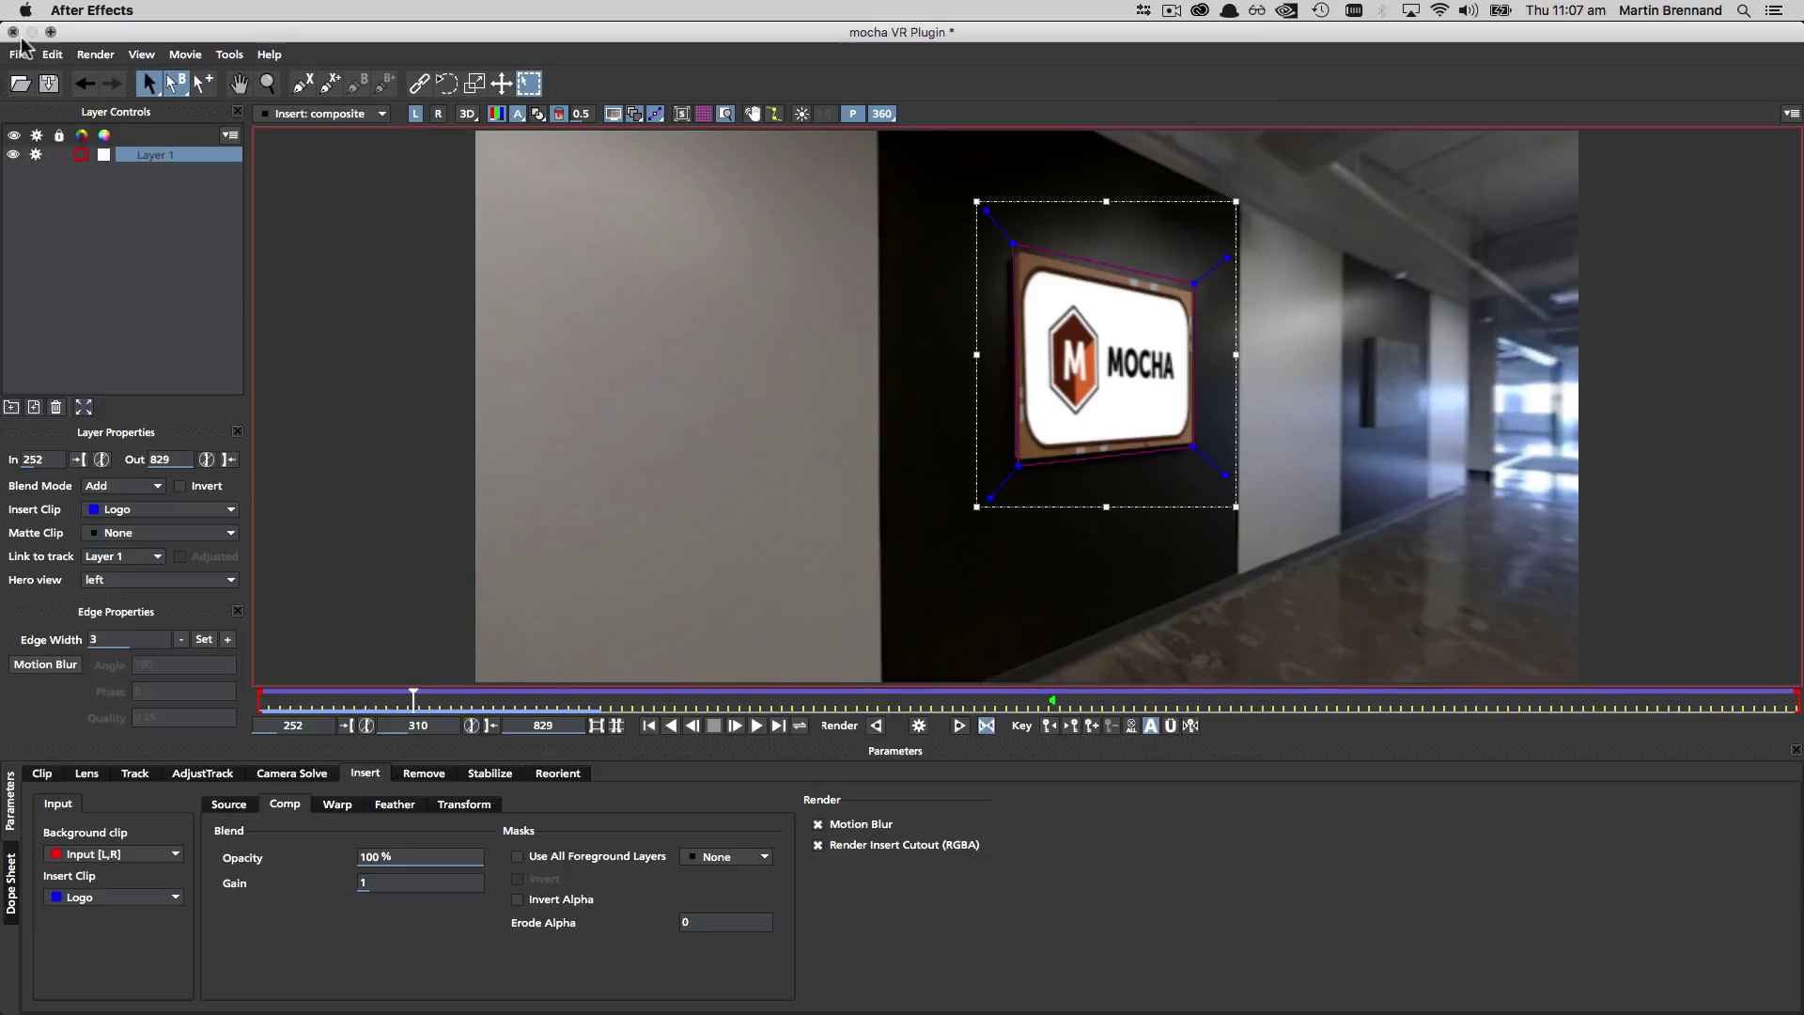
Step: Close the mocha VR plugin and save the changes made in the project
left_click(13, 31)
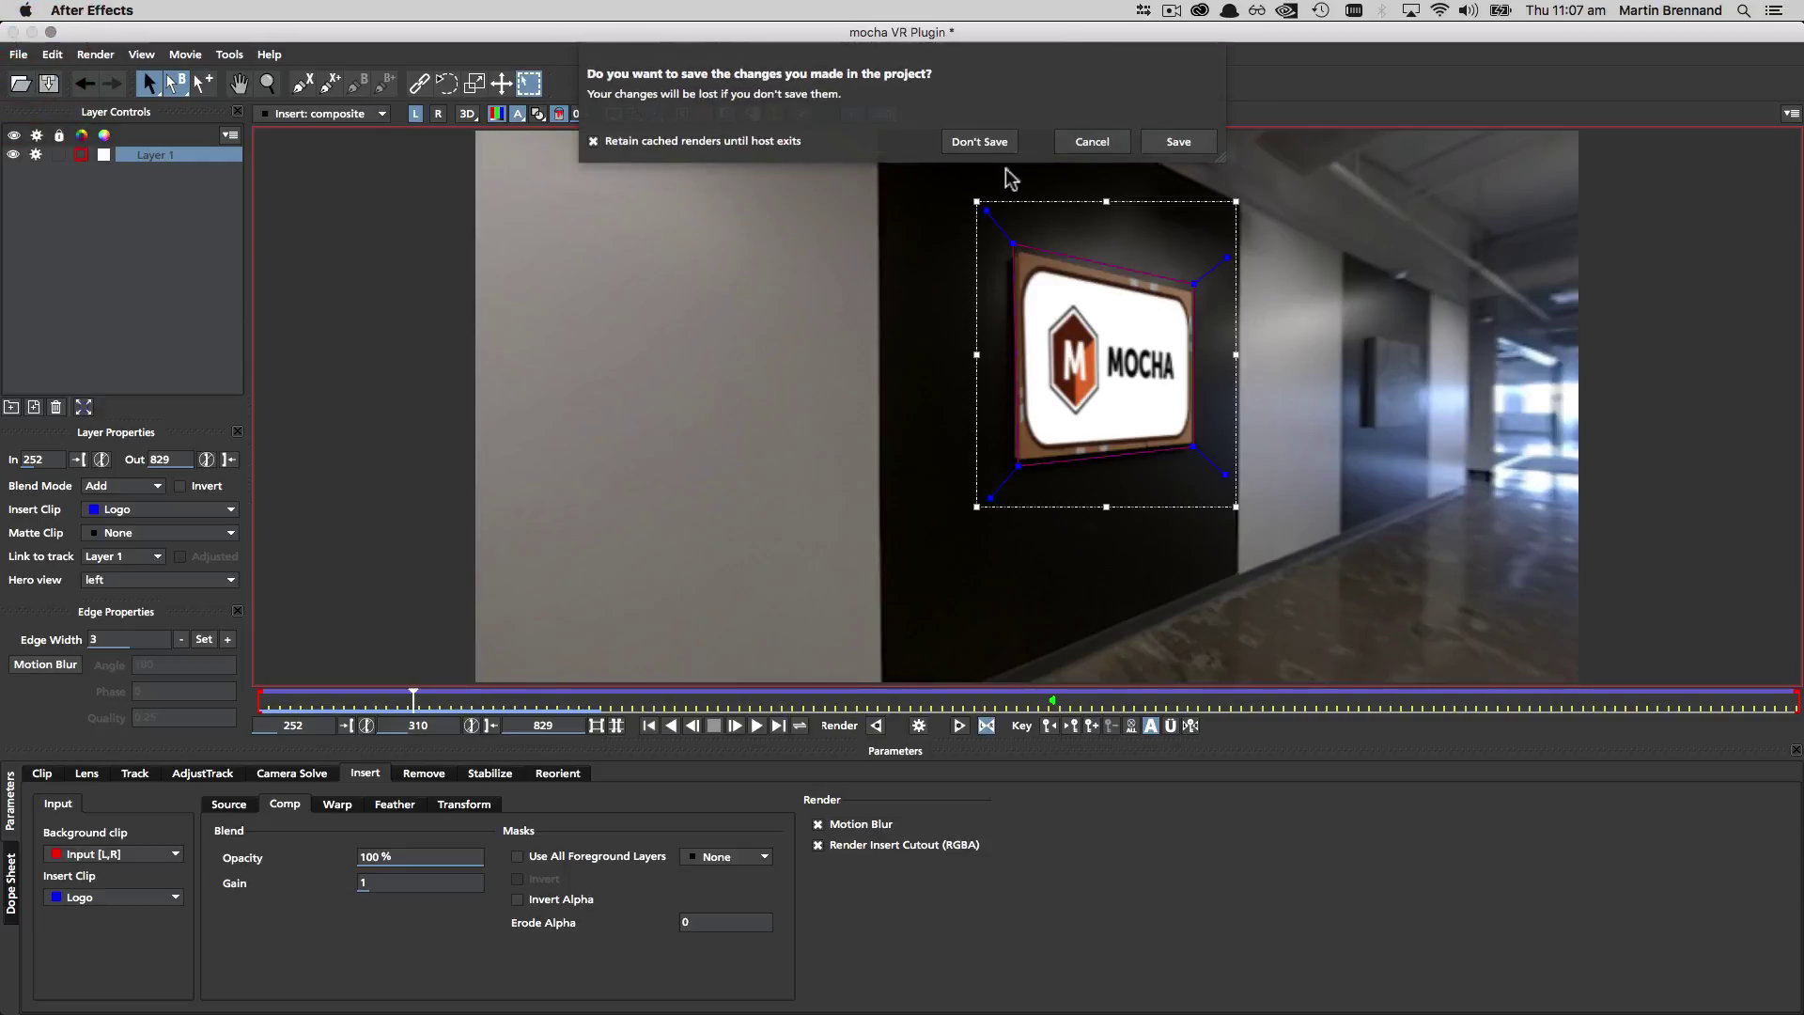
left_click(1204, 141)
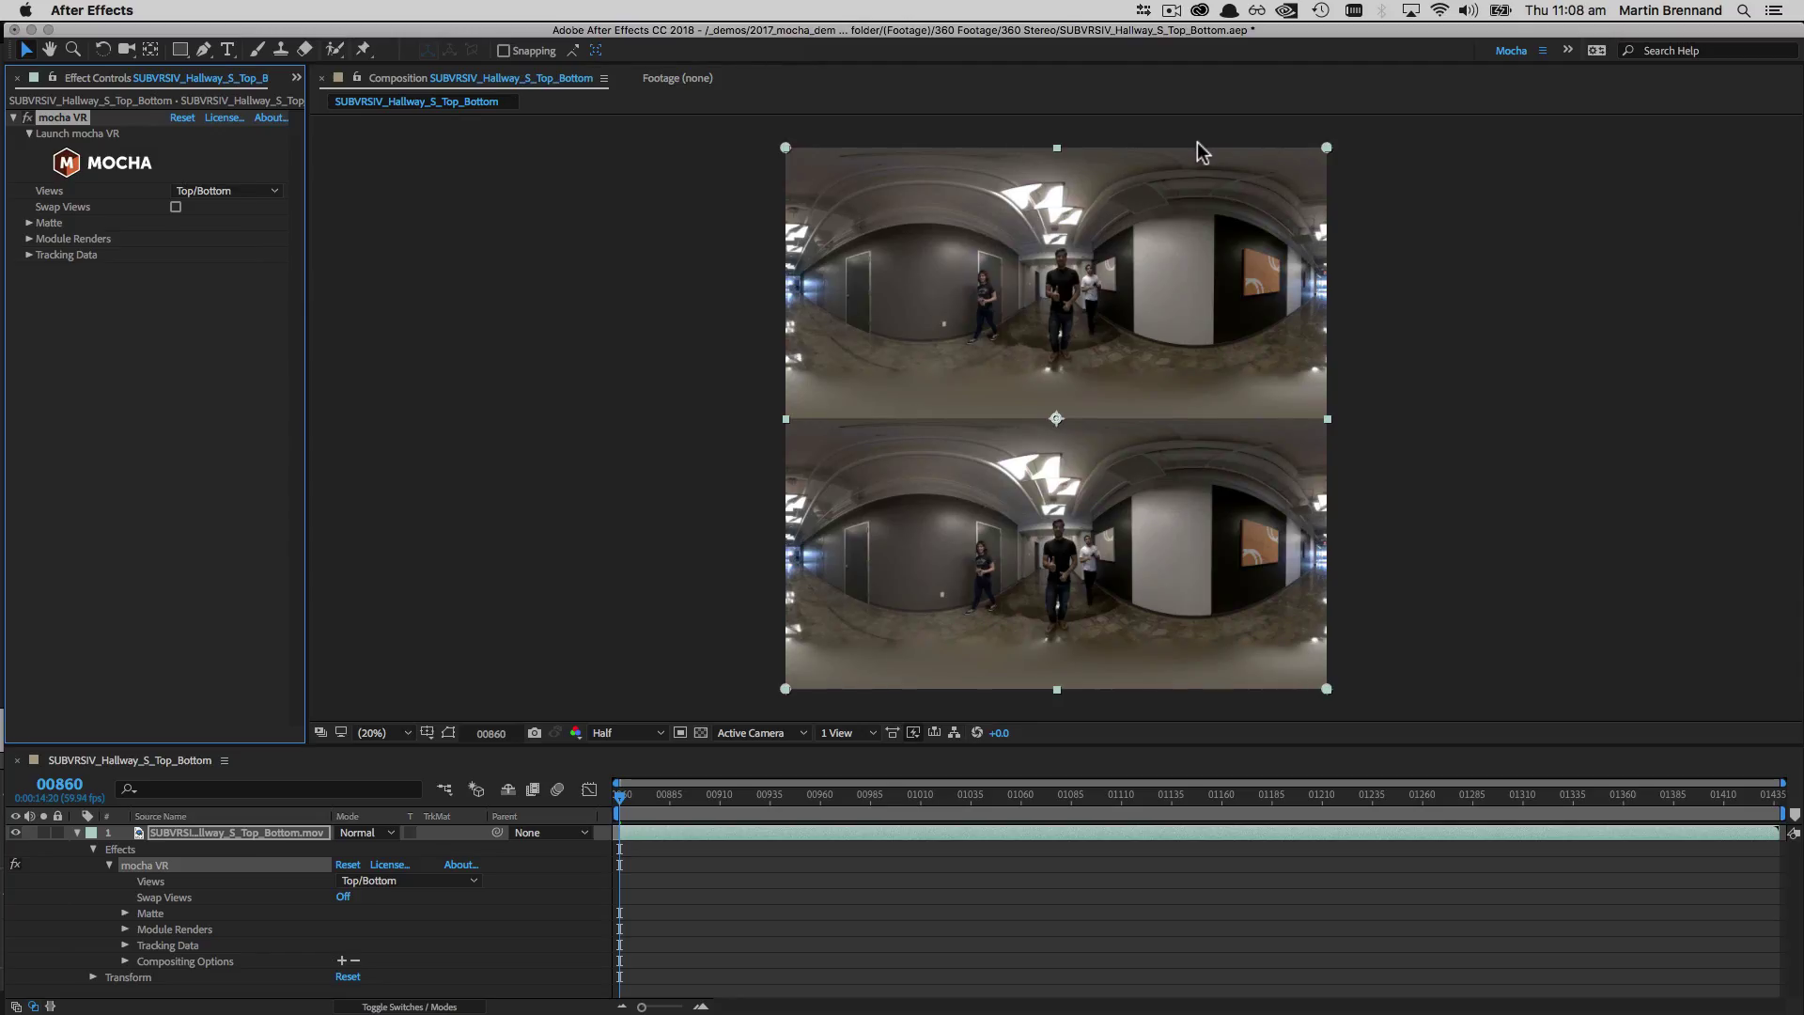
Step: Enable the mocha VR effect's module render with Insert: Composite, and switch the module to Insert: Cutout
left_click(28, 239)
left_click(191, 270)
left_click(191, 269)
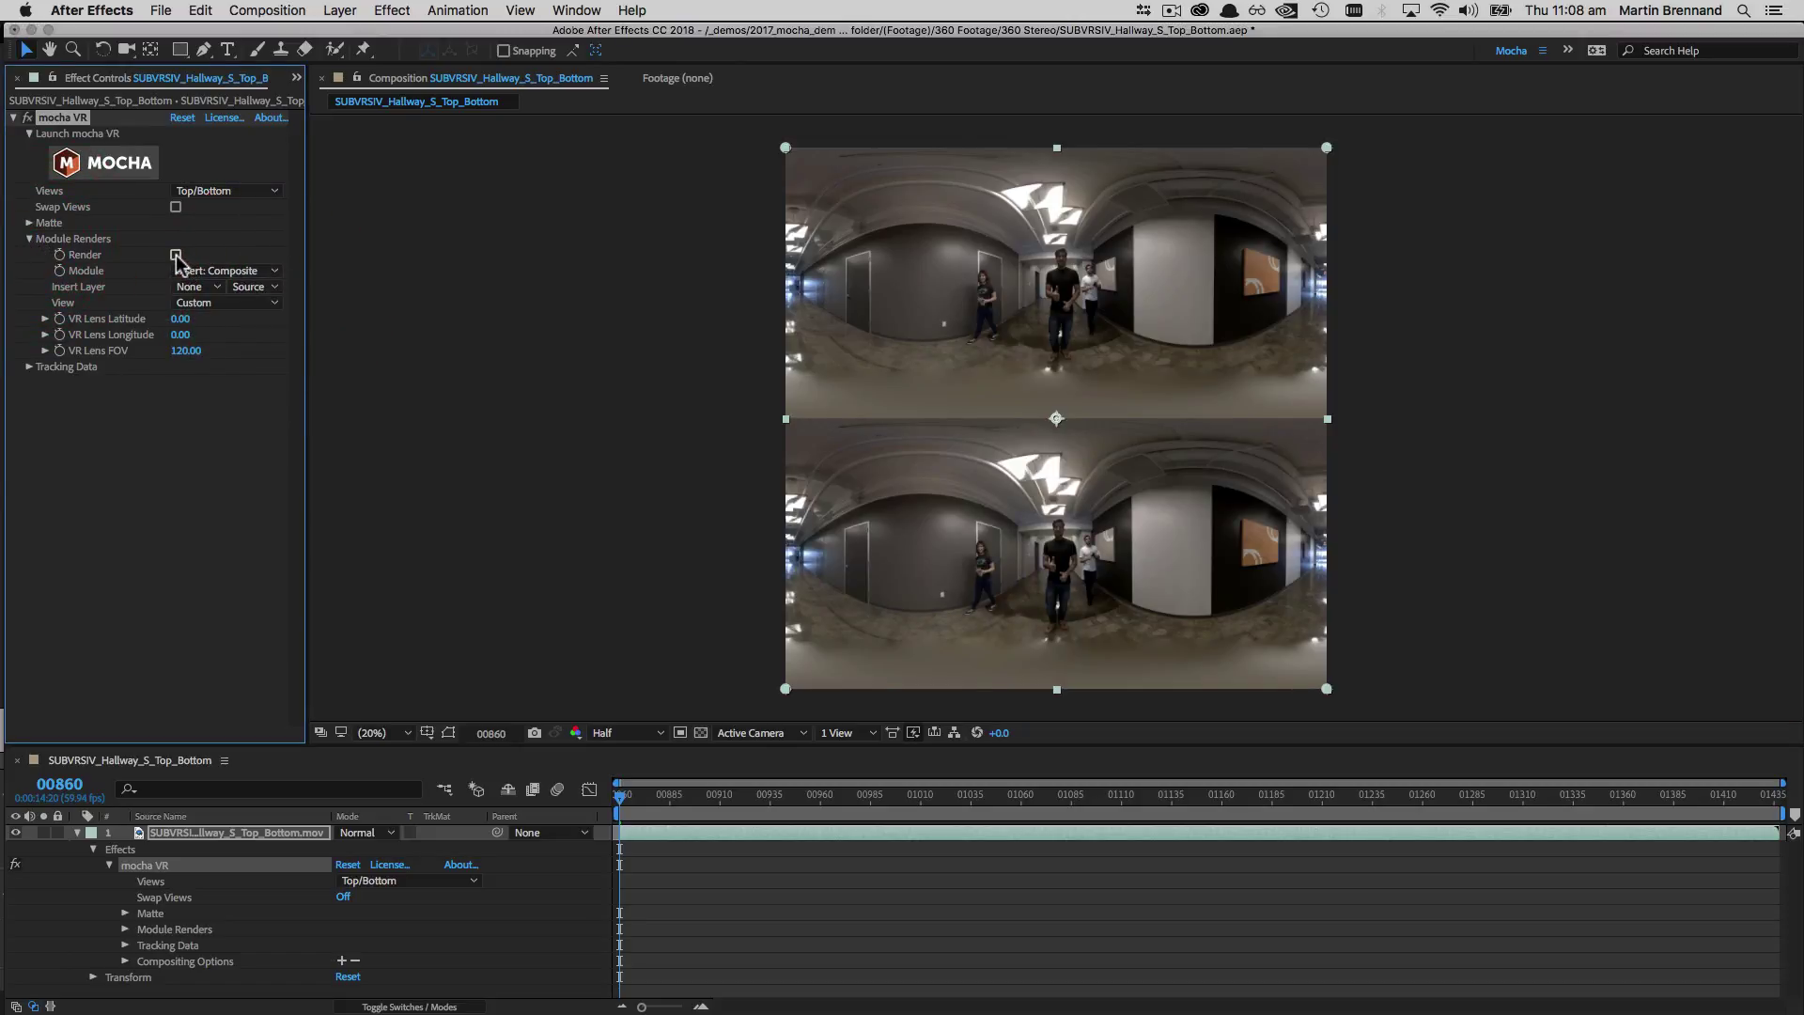
left_click(176, 256)
left_click(235, 271)
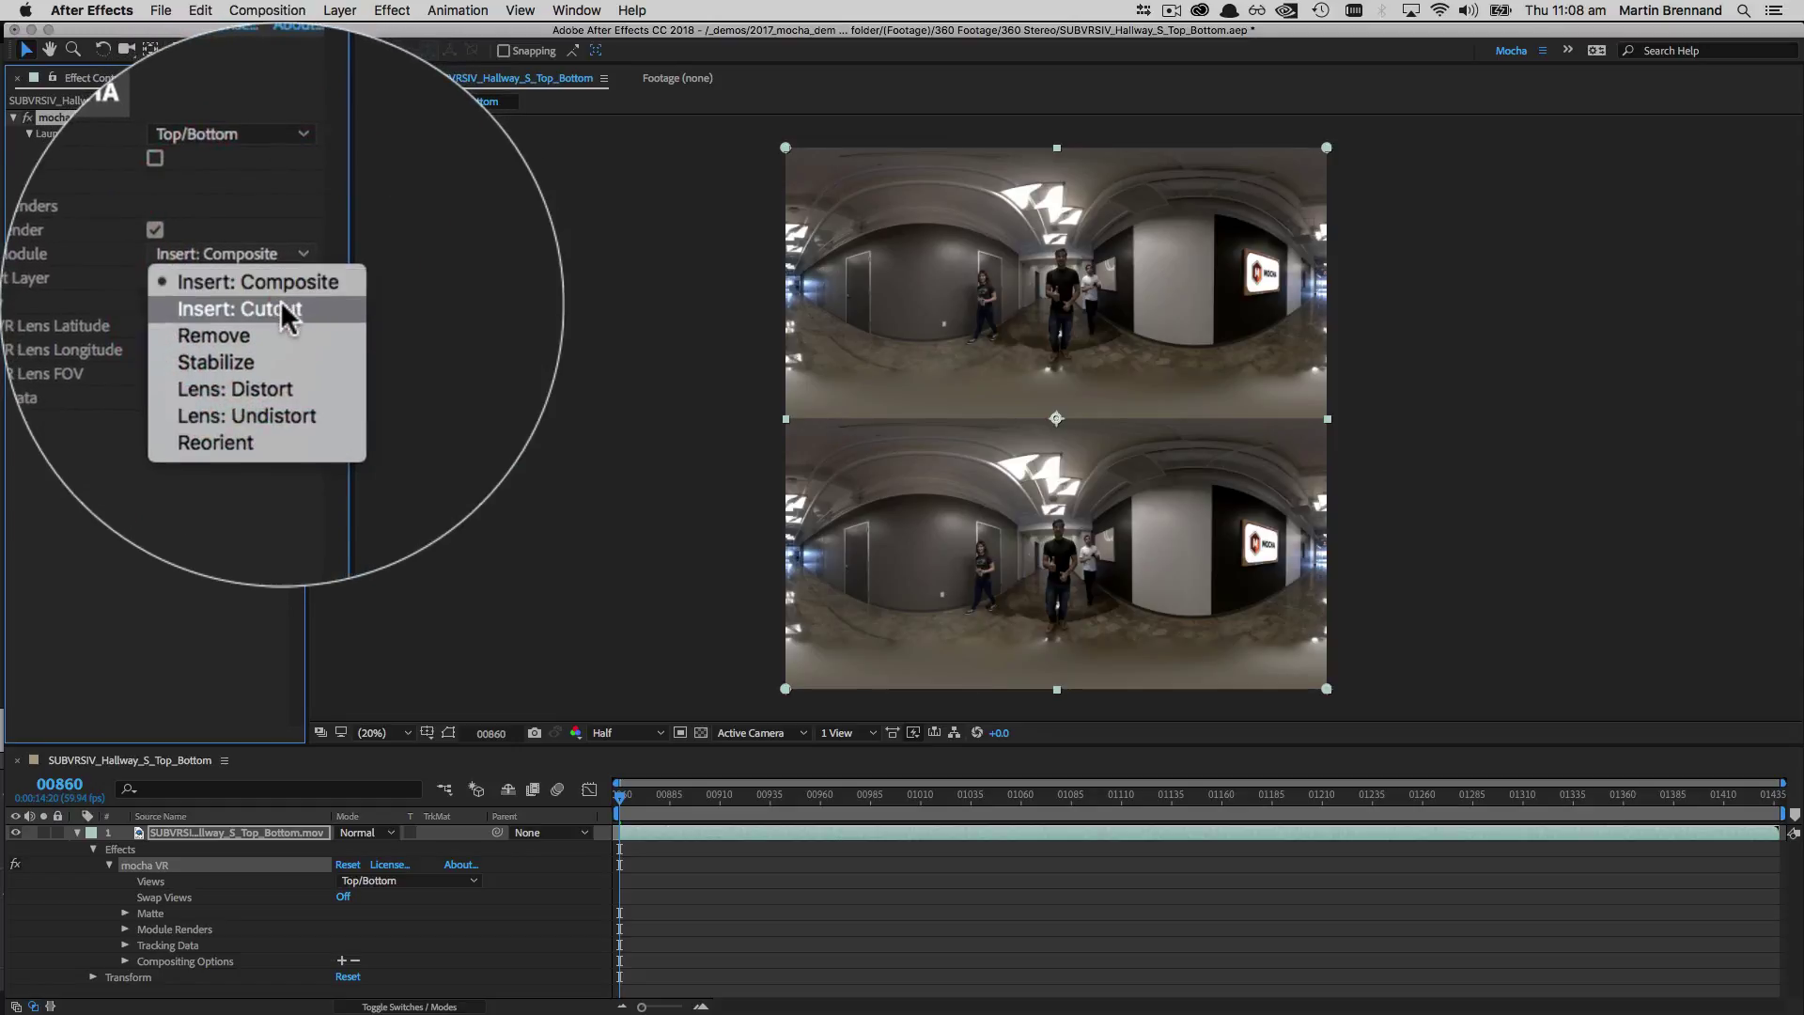
left_click(263, 302)
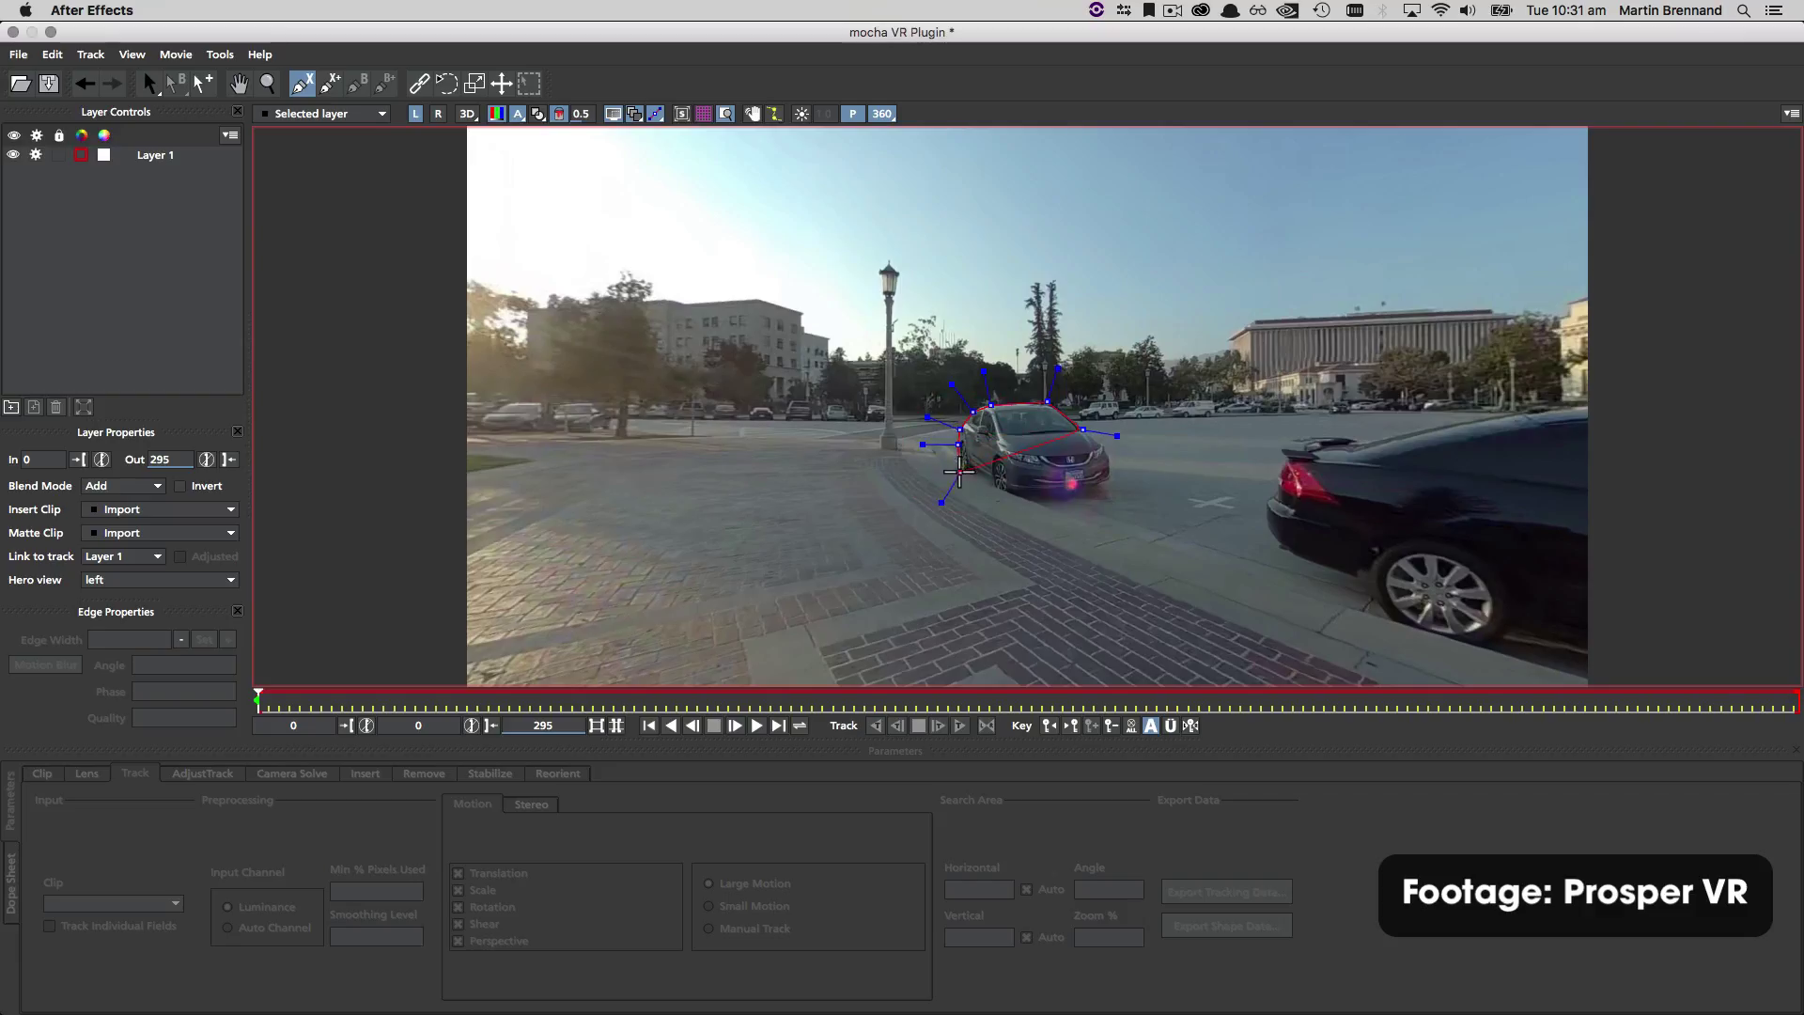
Step: Complete and close the spline shape around the grey parked car, following its lower edge and front
left_click(1029, 492)
left_click(1090, 485)
left_click(1110, 480)
left_click(1111, 461)
left_click(1105, 445)
left_click(1092, 438)
right_click(1092, 438)
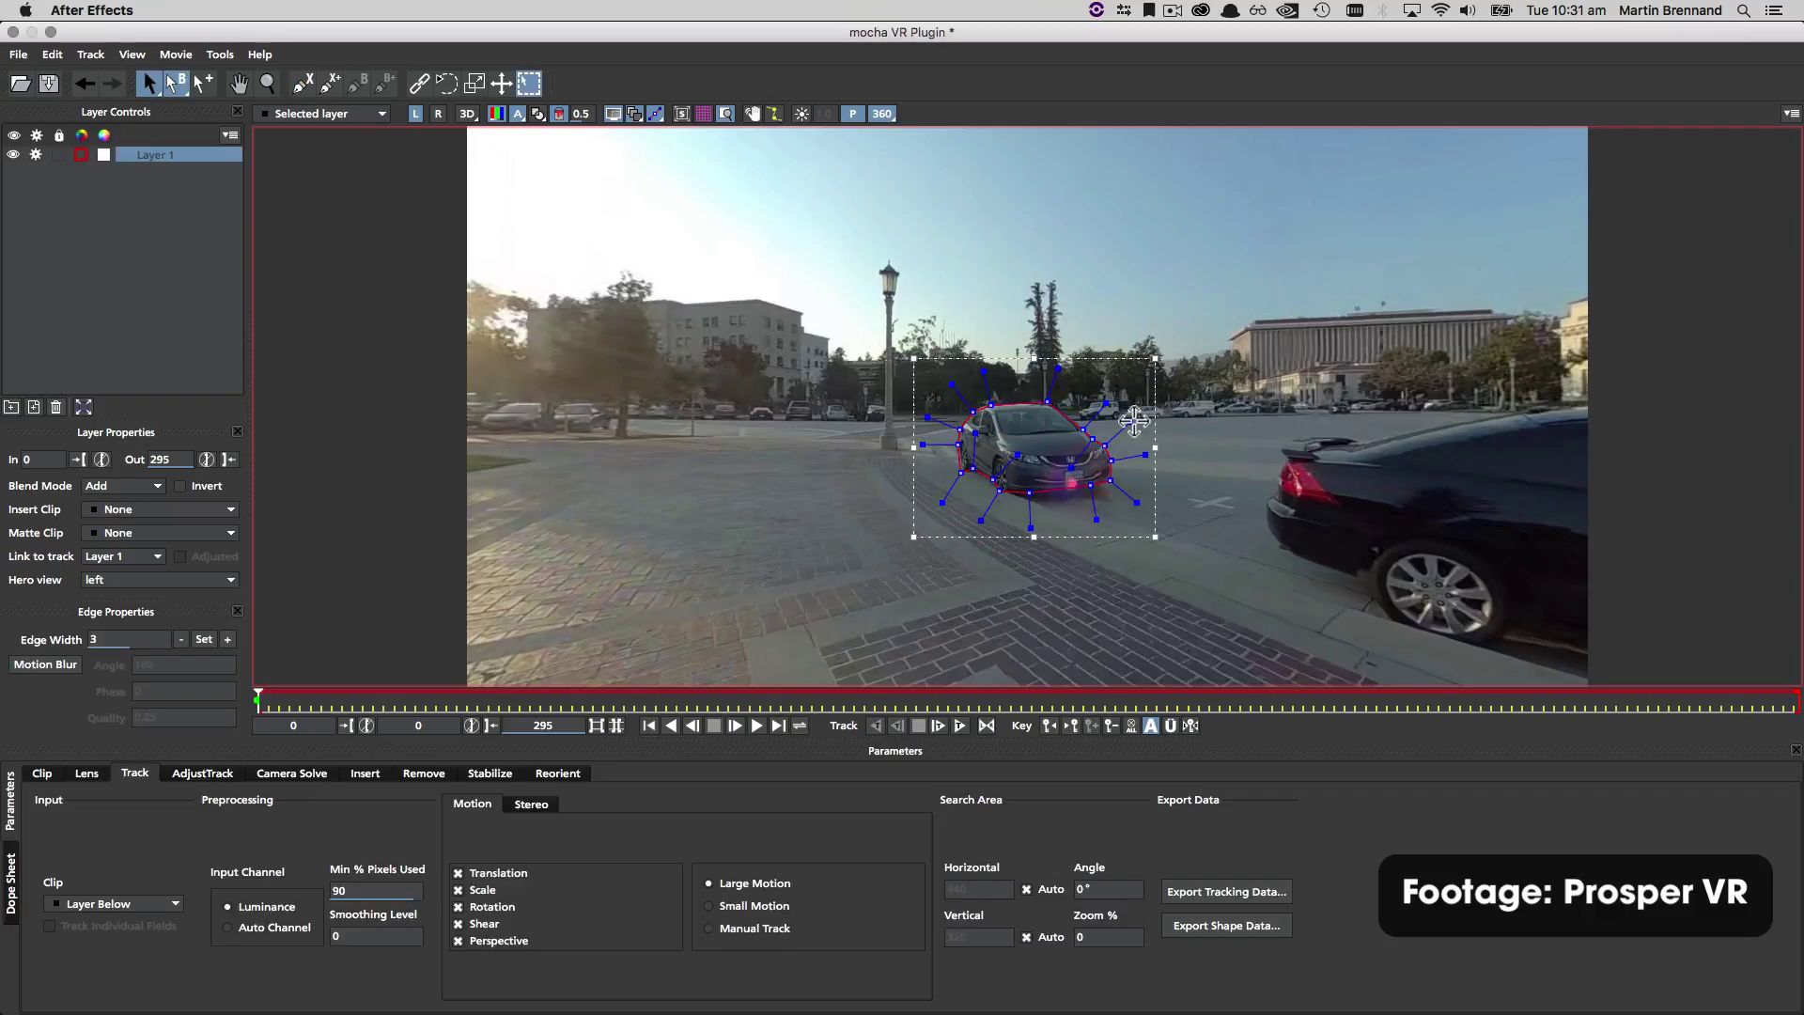
Step: Refine the car shape by adjusting an edge handle and moving its bottom points slightly below the bumper
left_click_drag(1129, 422, 1127, 425)
left_click_drag(1029, 492, 1031, 499)
left_click_drag(1090, 485, 1089, 495)
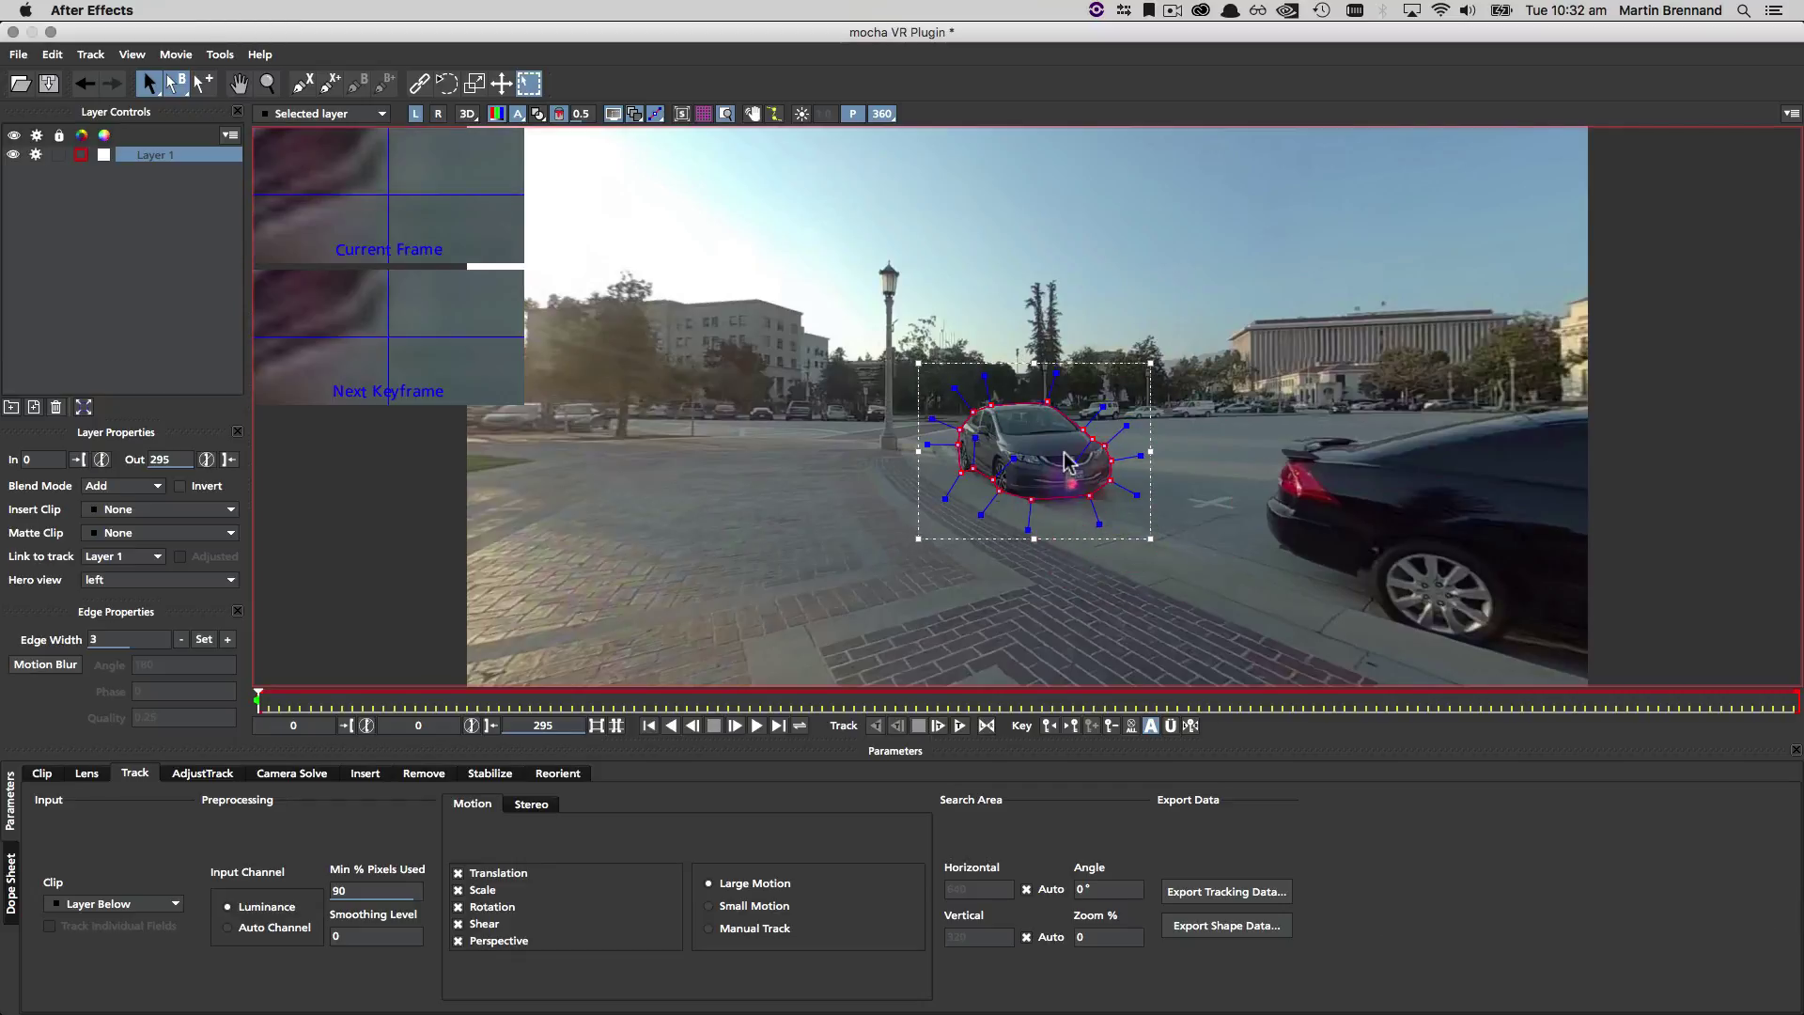
Step: Try tracking the car shape forward by one frame and undo it
left_click(939, 727)
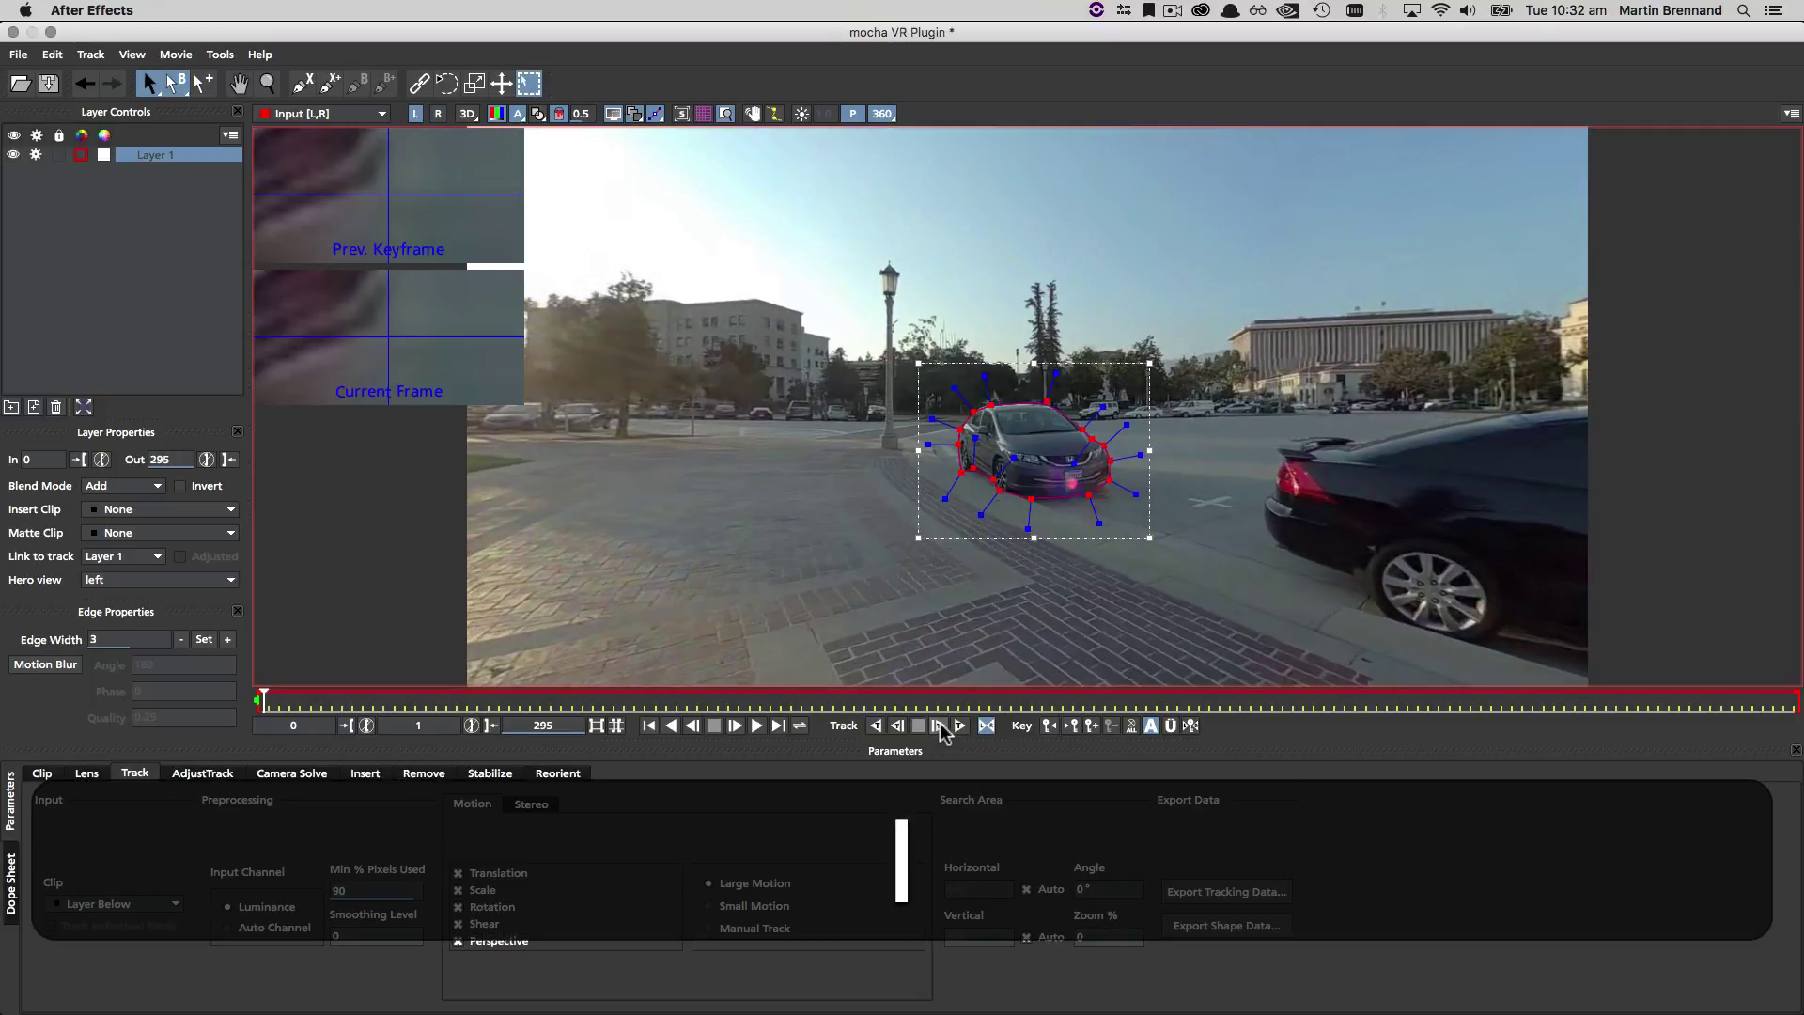
key("super+z")
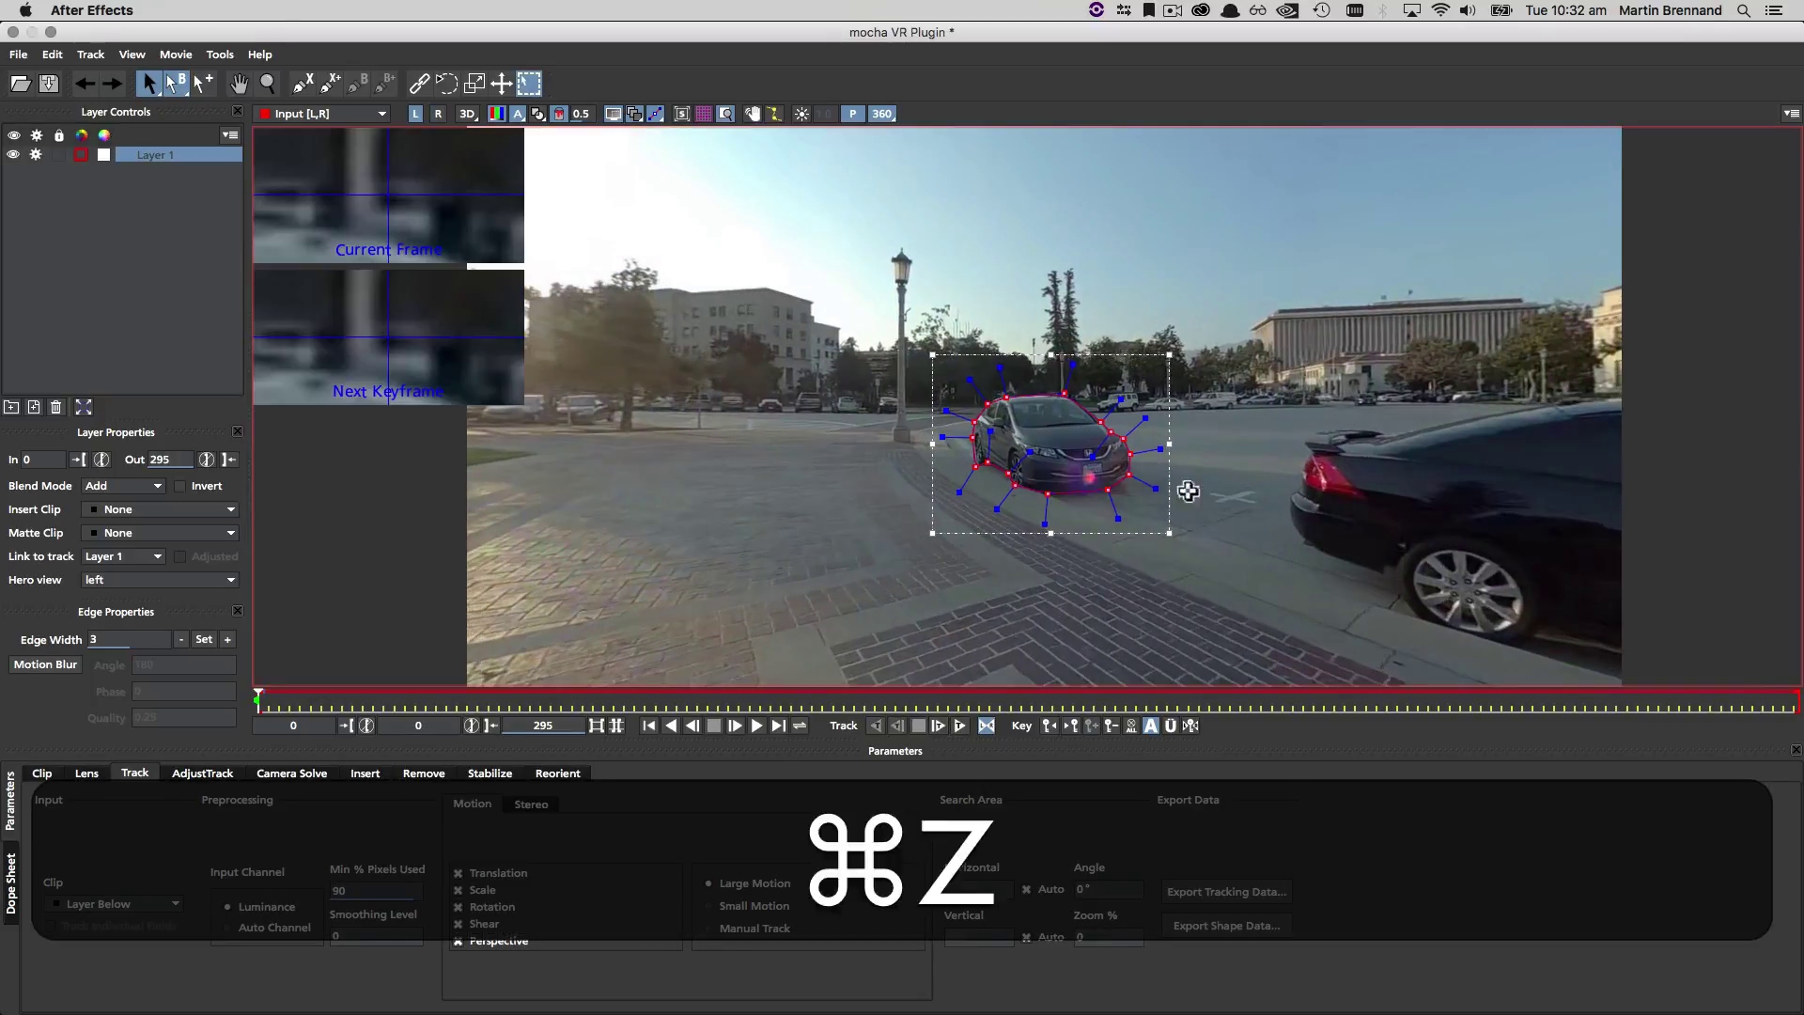
Step: Try pulling one point of the car shape outward in the left view, compare it in the right view, and undo it
left_click_drag(1220, 519, 1220, 519)
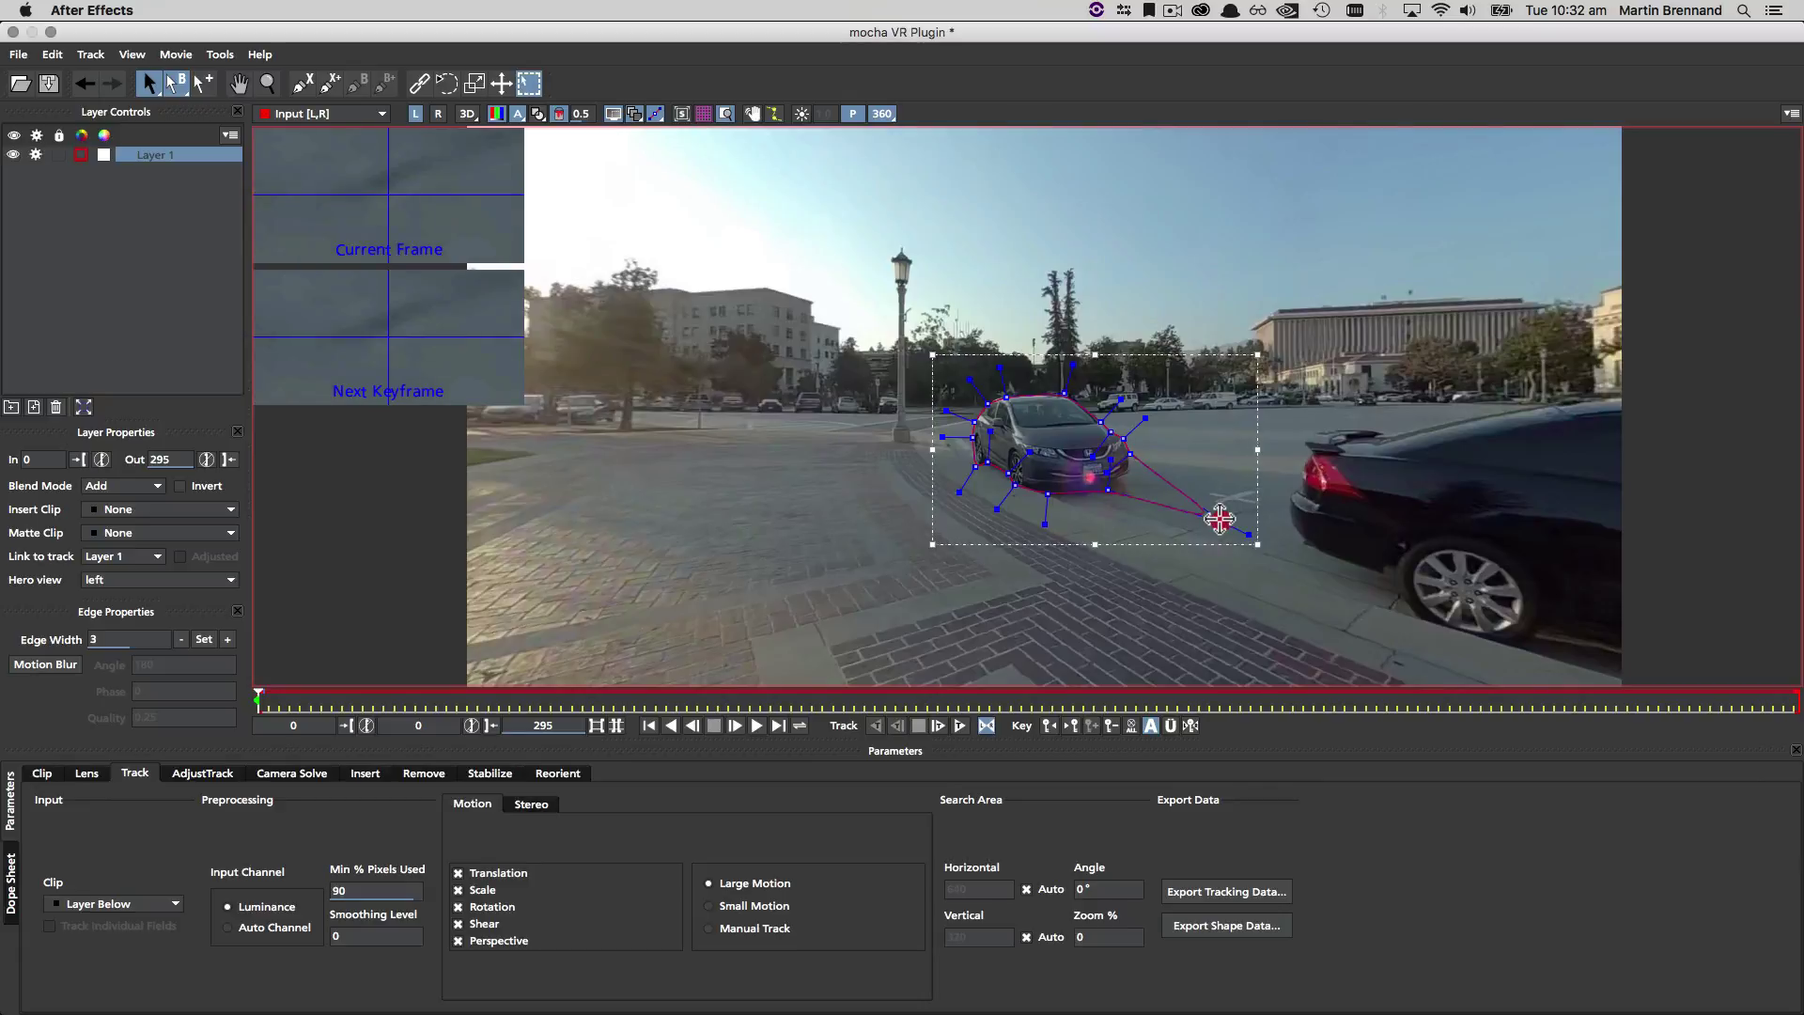
left_click(1220, 519)
left_click(436, 114)
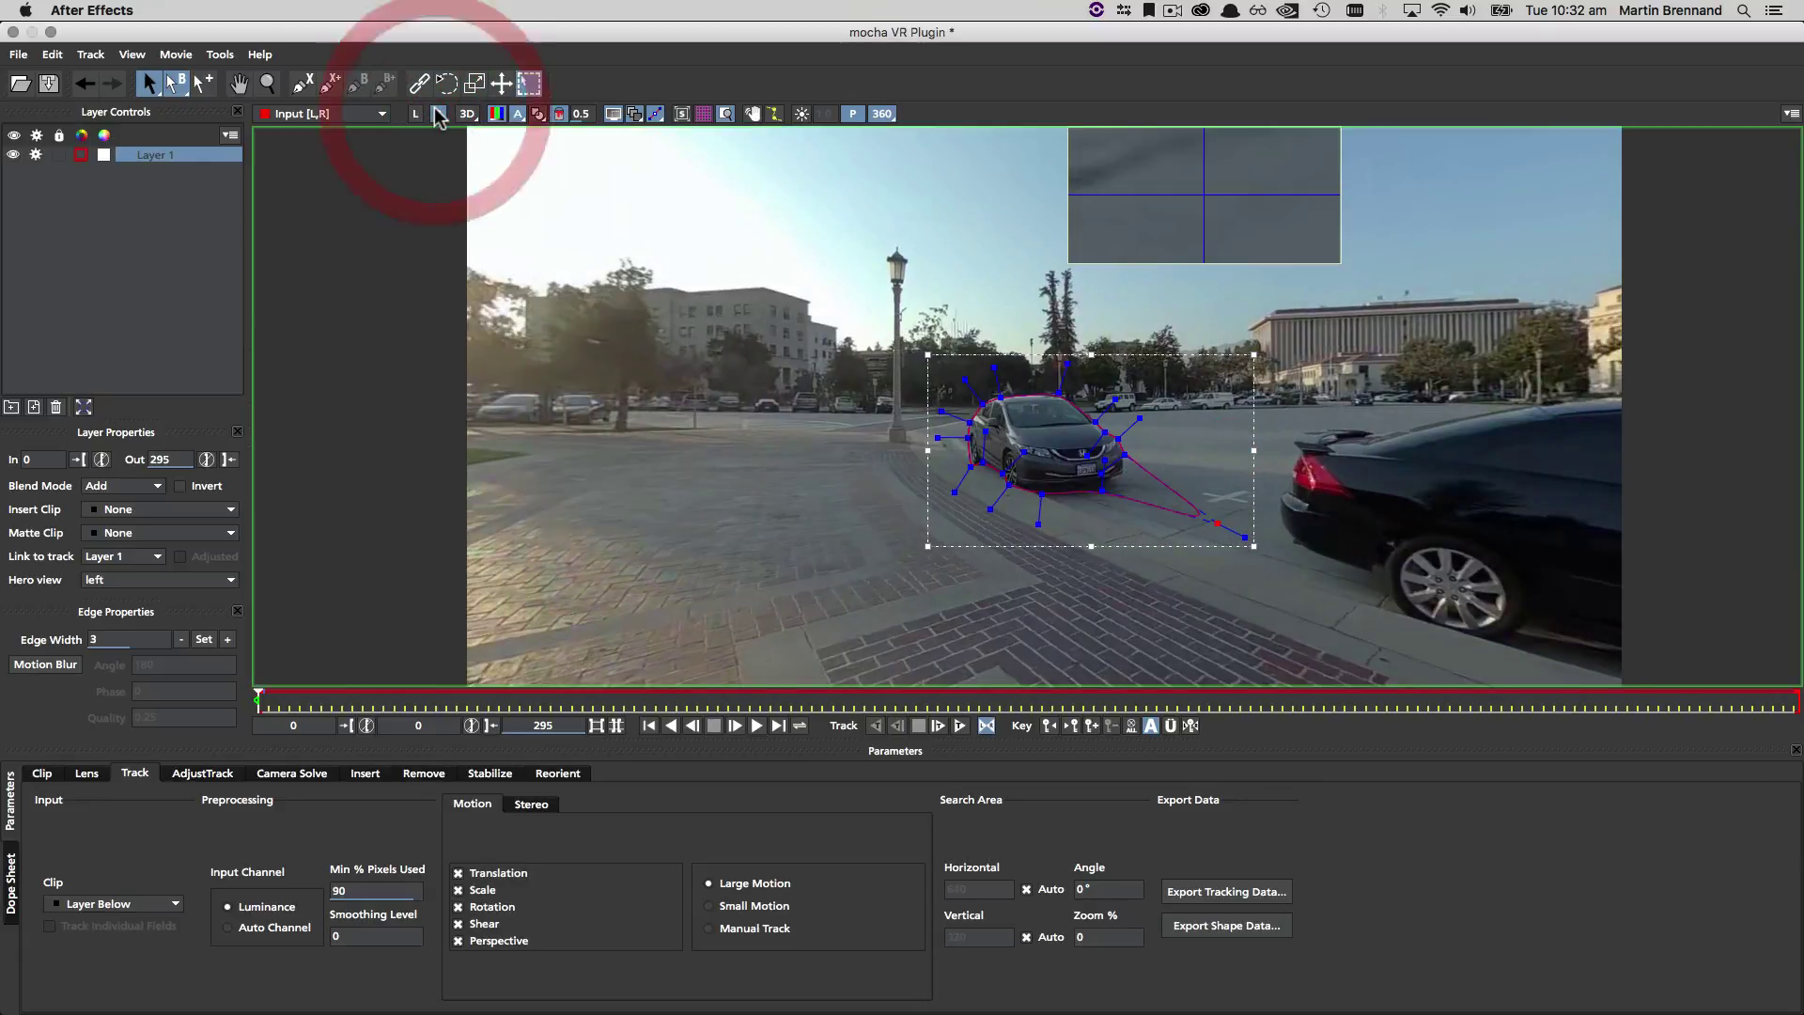
left_click(415, 114)
key("super+z")
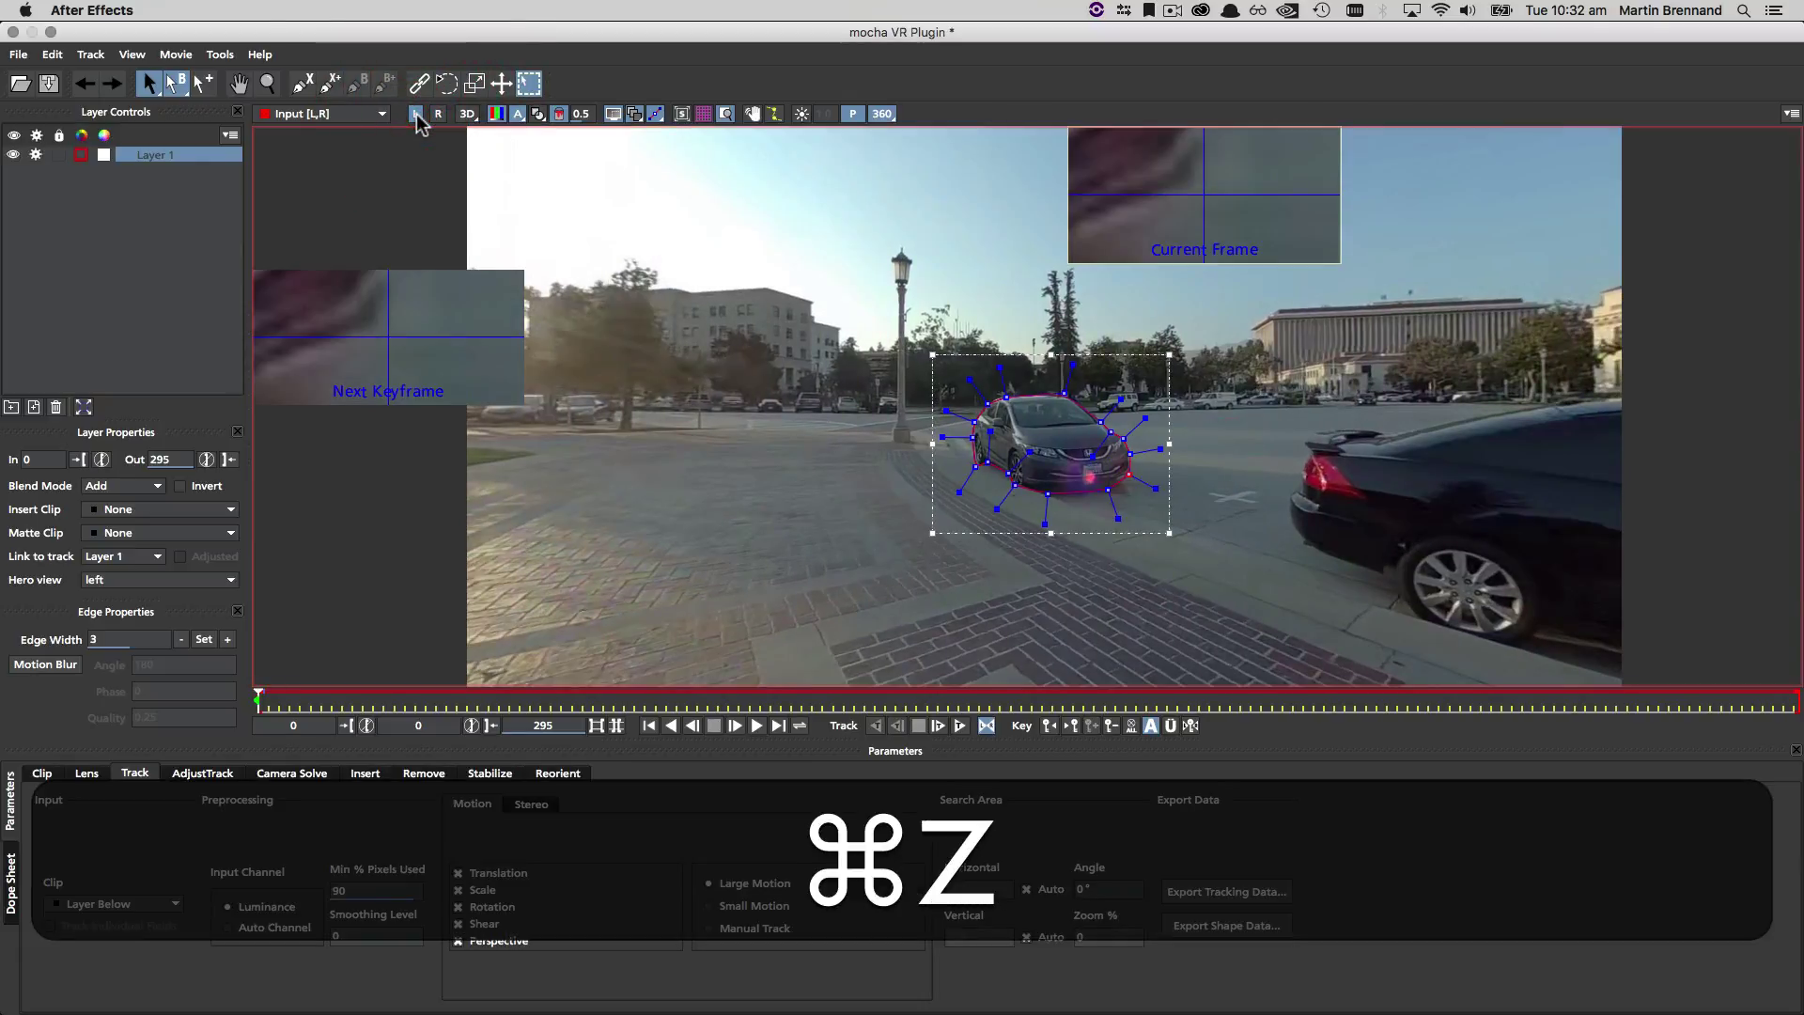
Step: Pull one lower point of the car shape outward in the right view and compare it with the left view
left_click(437, 114)
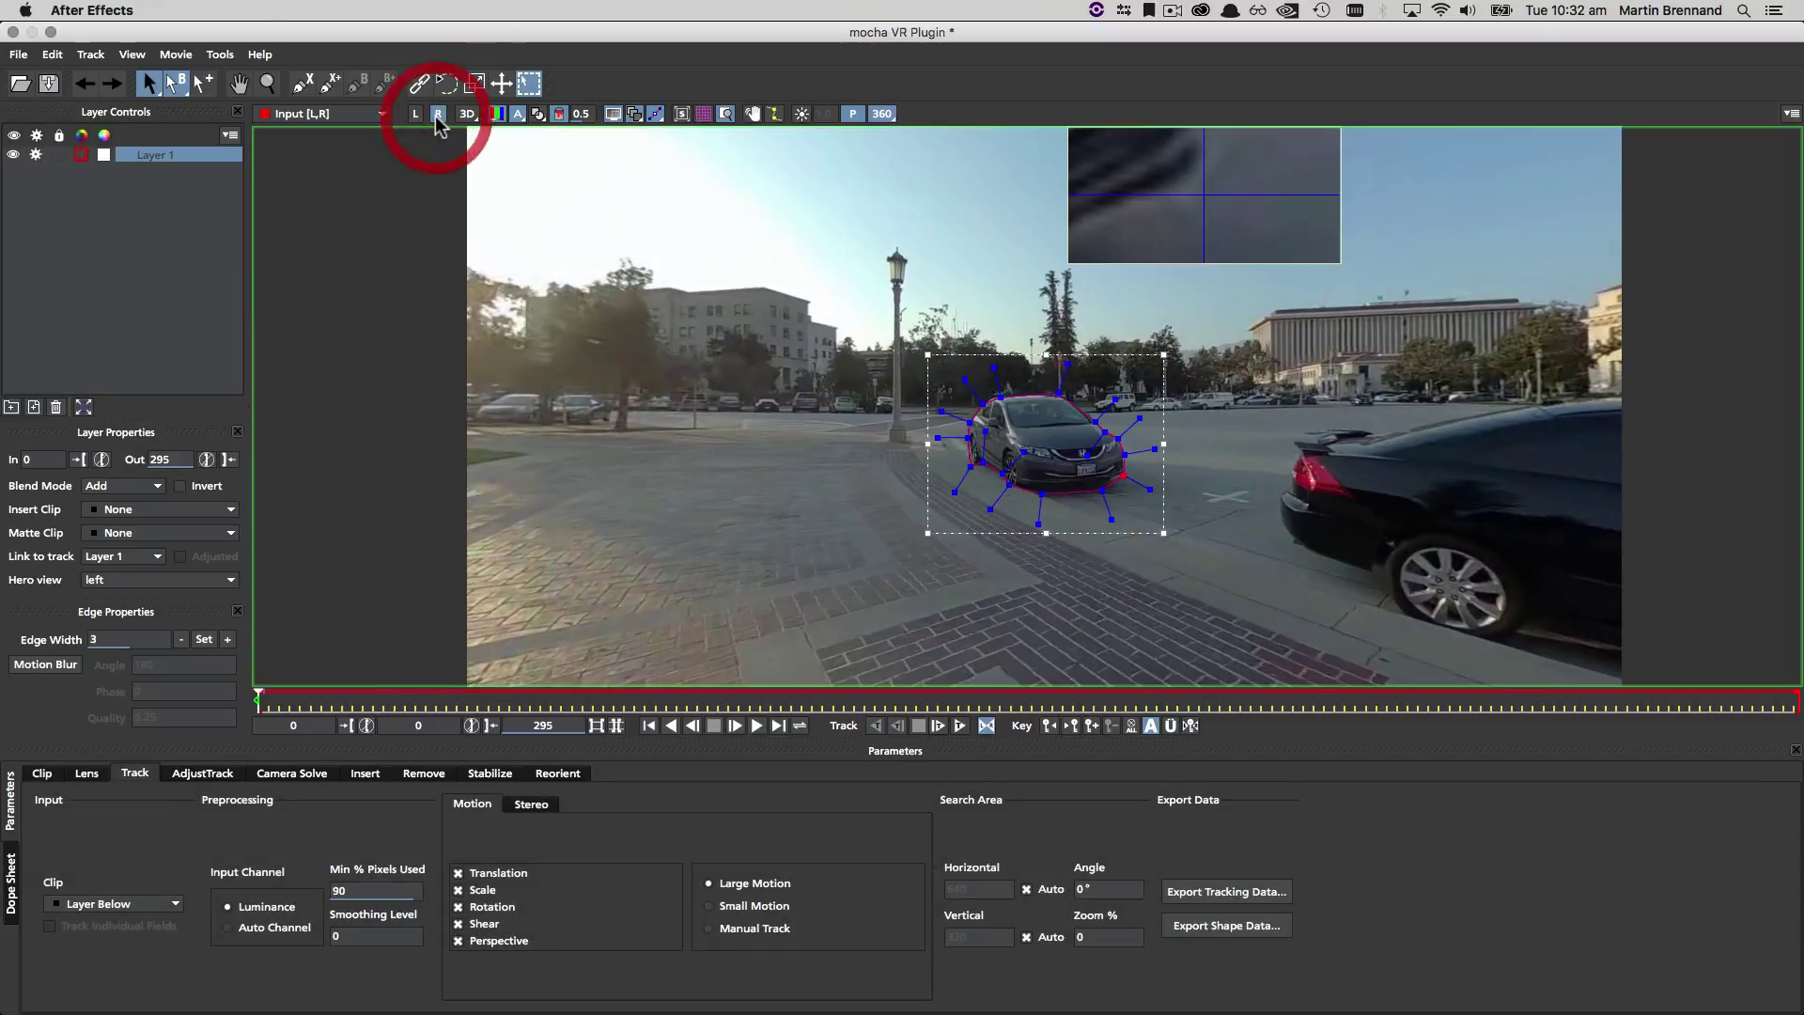
left_click_drag(1128, 478, 1195, 497)
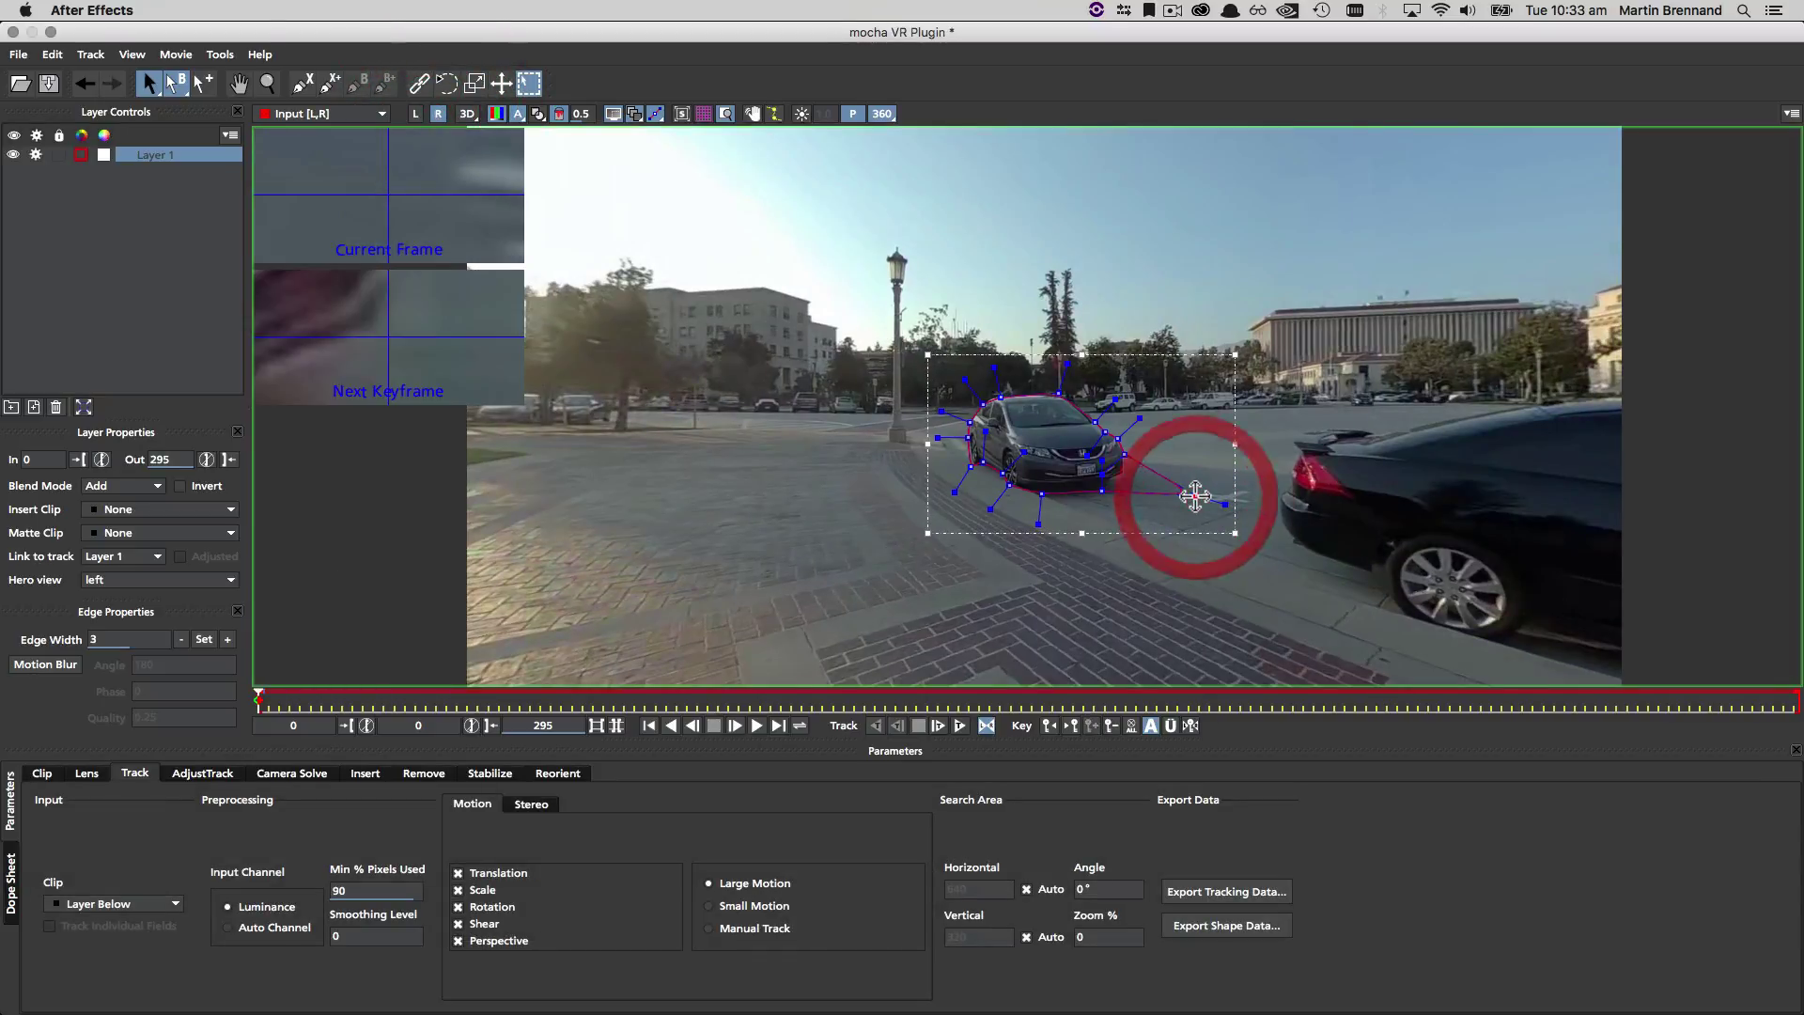
left_click(417, 114)
left_click(438, 113)
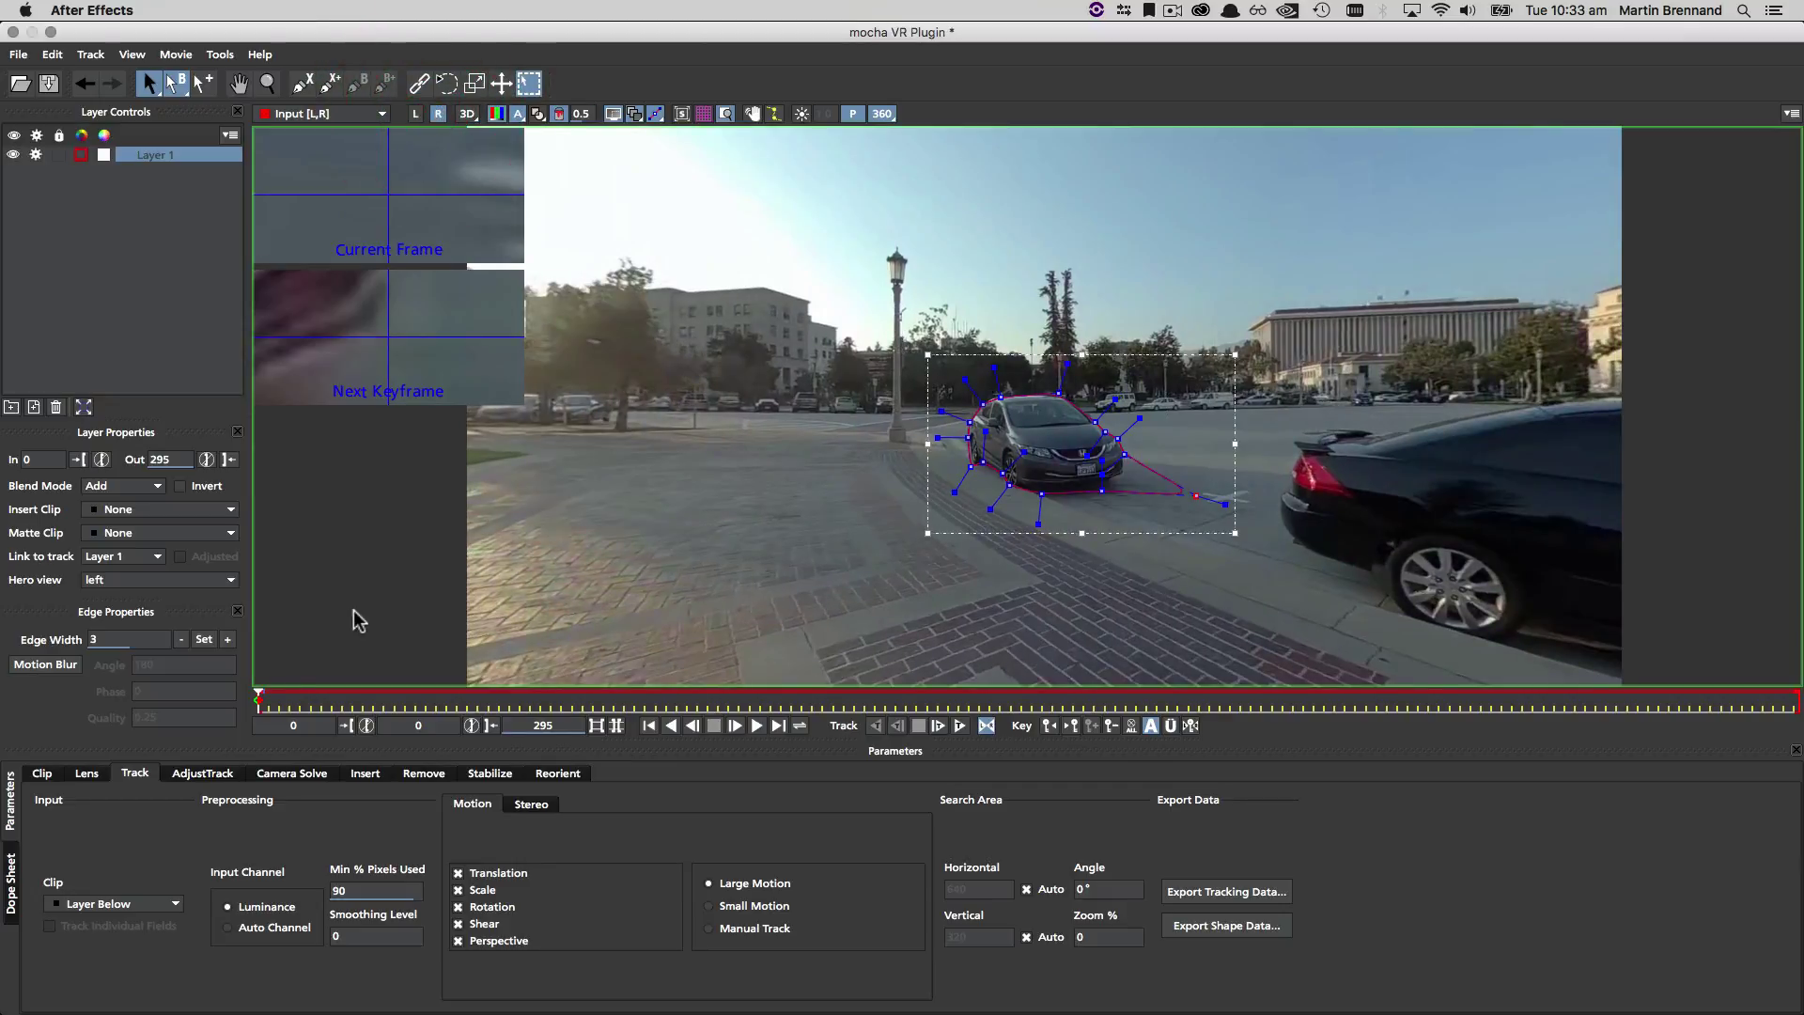
Step: At frame 3, move another point of the car shape outward in the right view, and advance to frame 10
left_click_drag(258, 700, 280, 700)
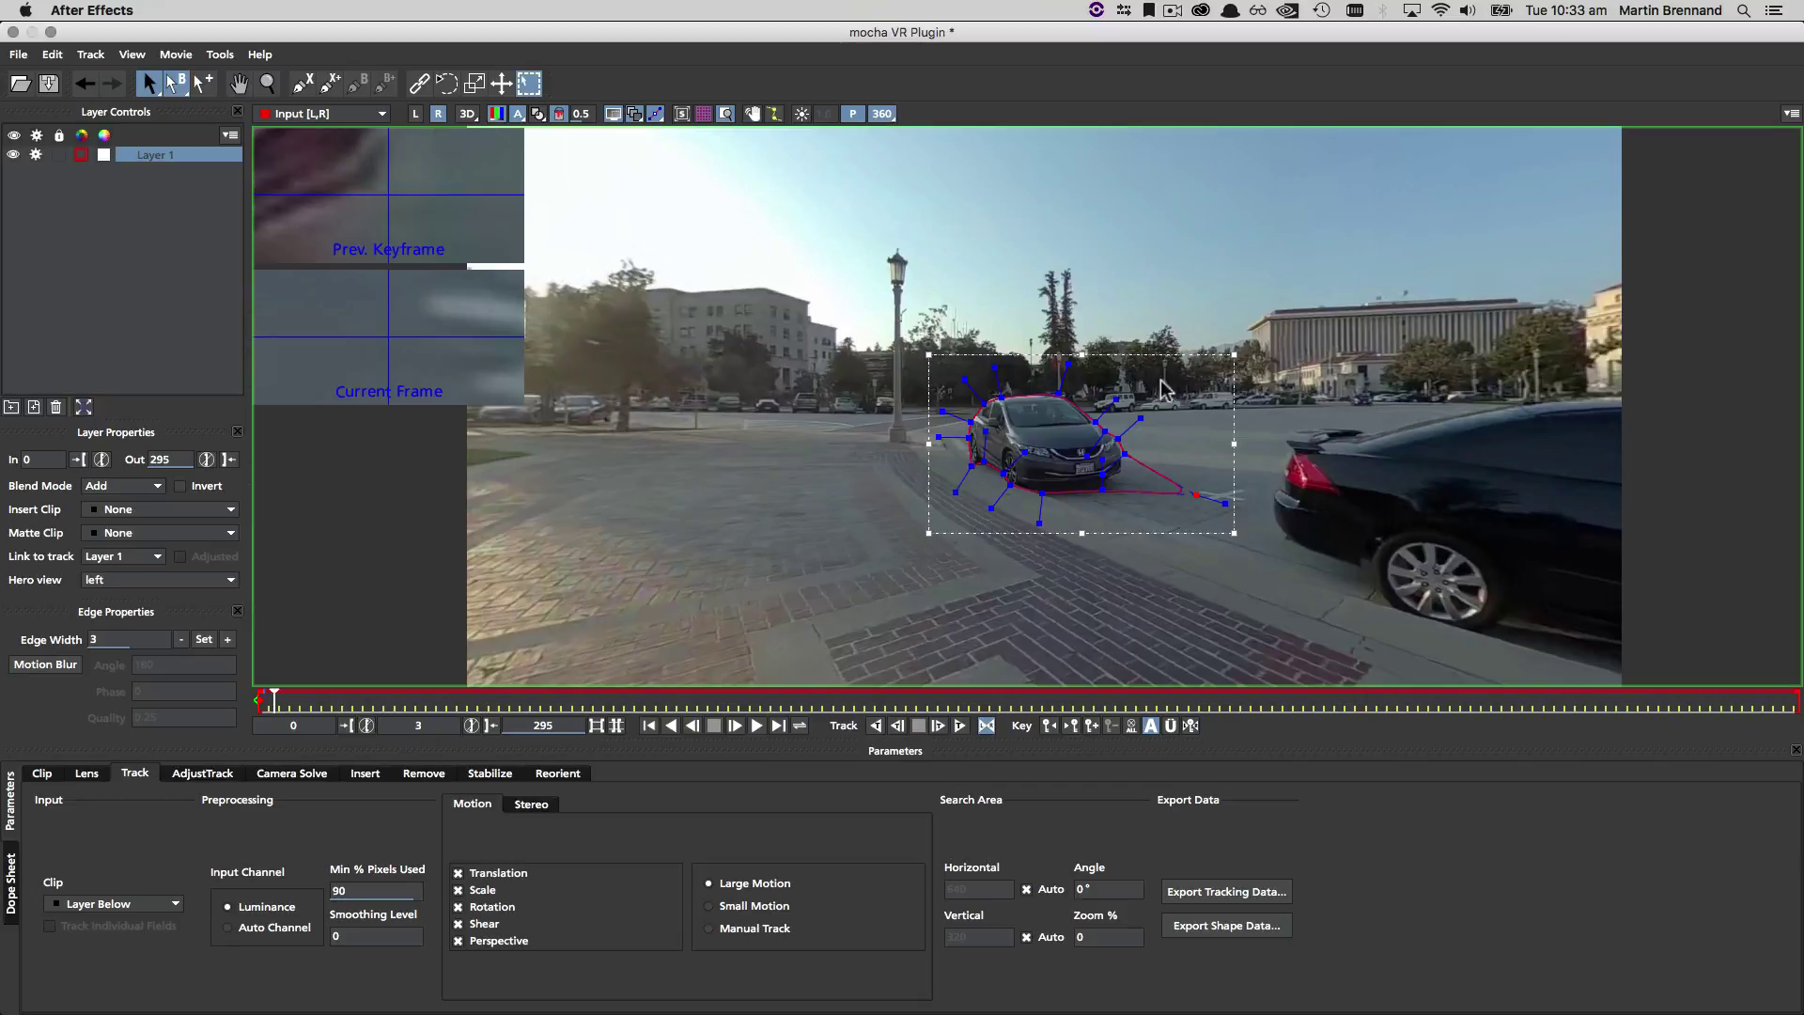
left_click_drag(1125, 454, 1150, 445)
left_click_drag(274, 700, 312, 701)
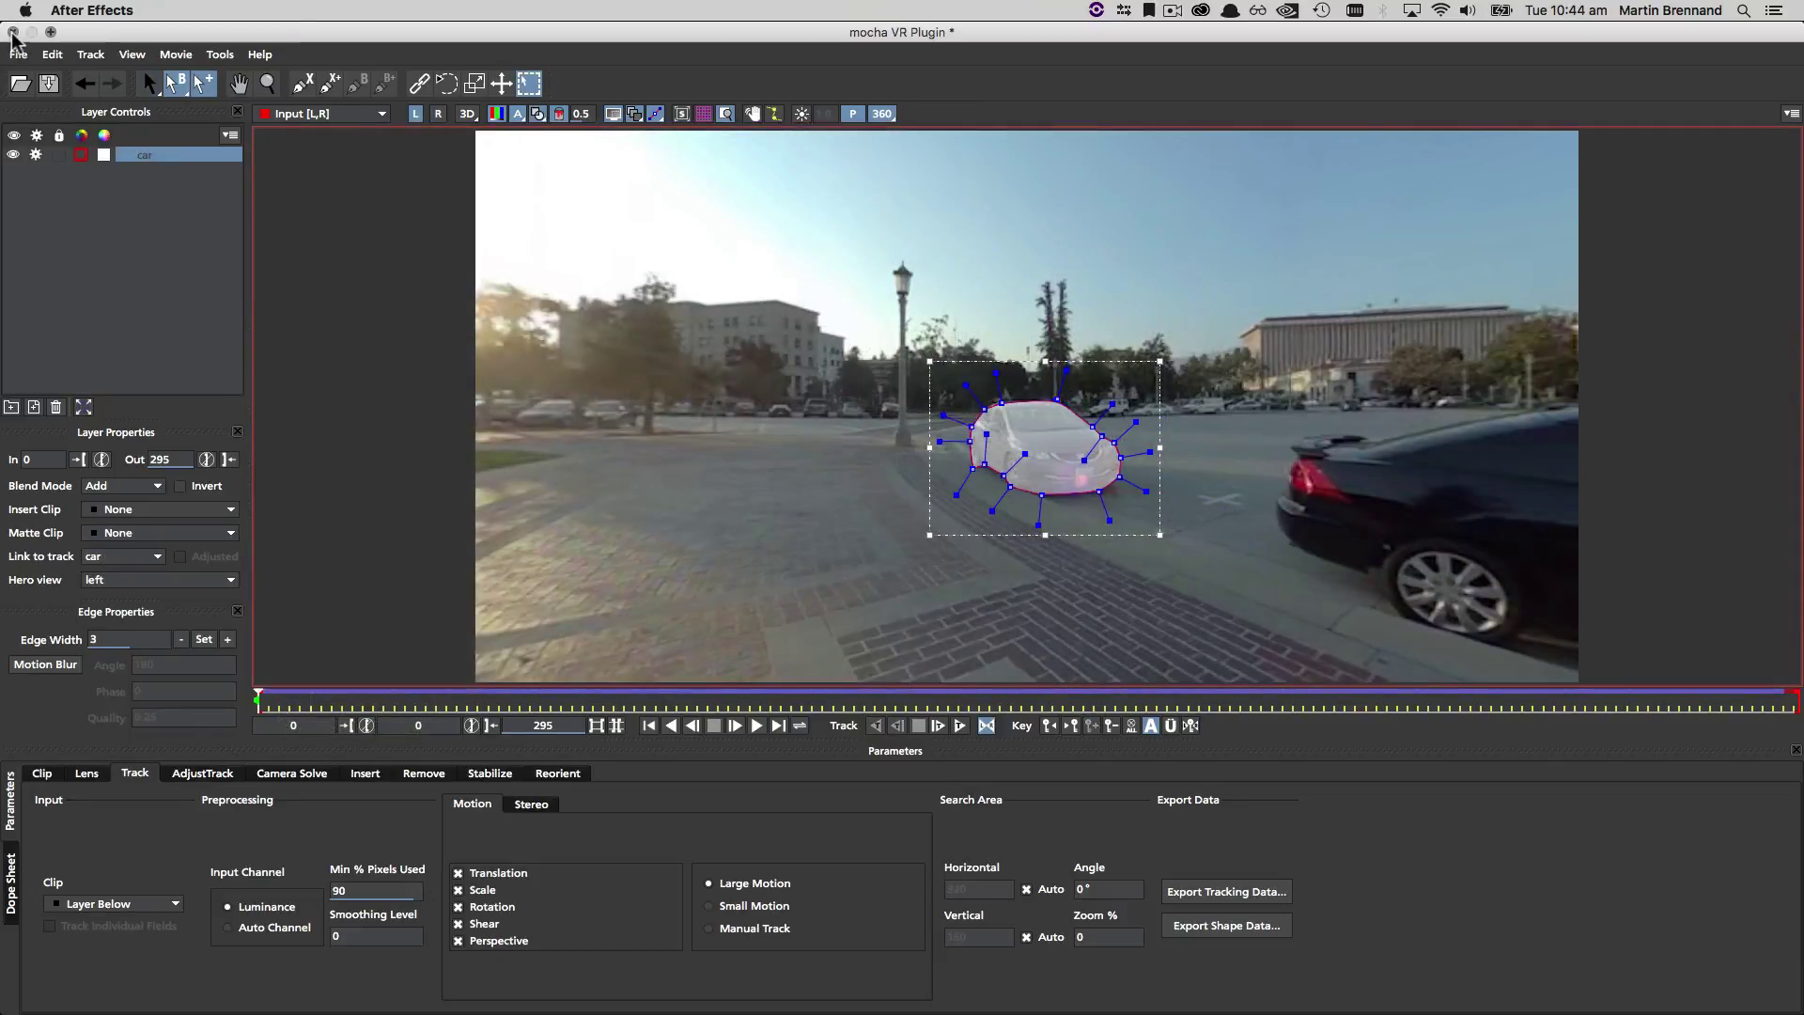
Step: Save and close the car project in mocha VR, and create AE masks from its shapes on the stereo clip
left_click(14, 32)
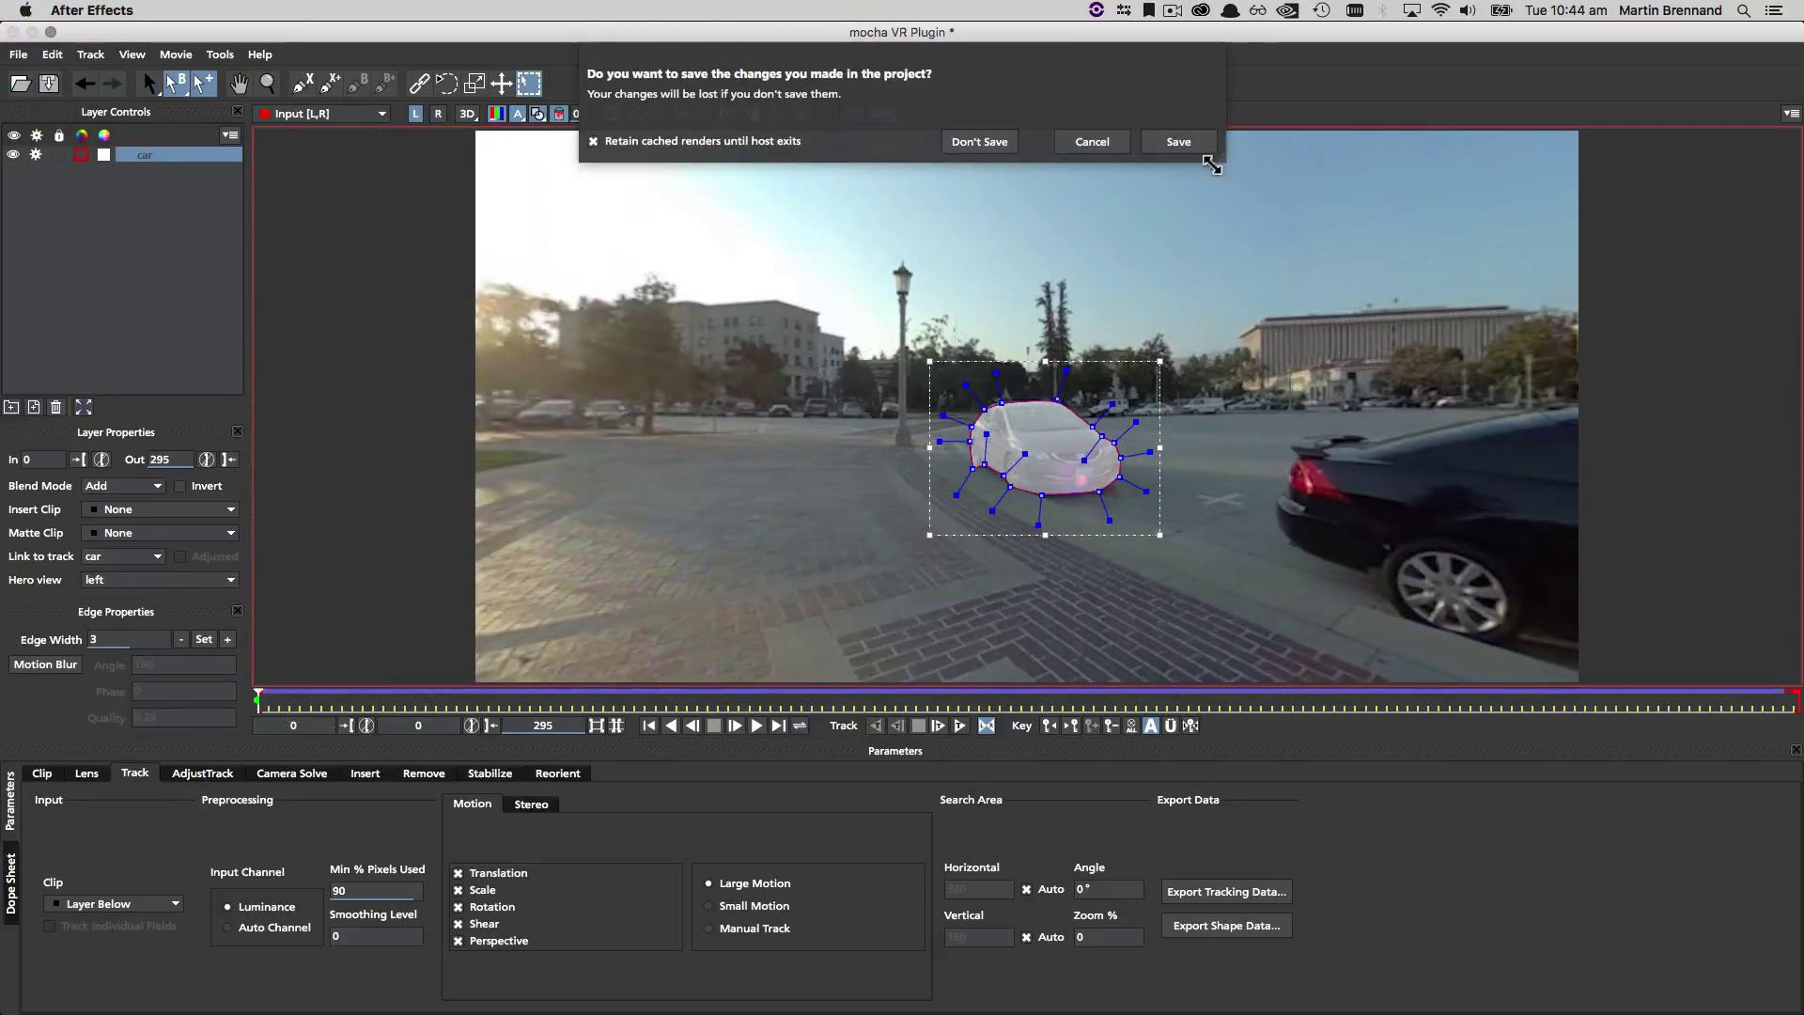
left_click(1186, 140)
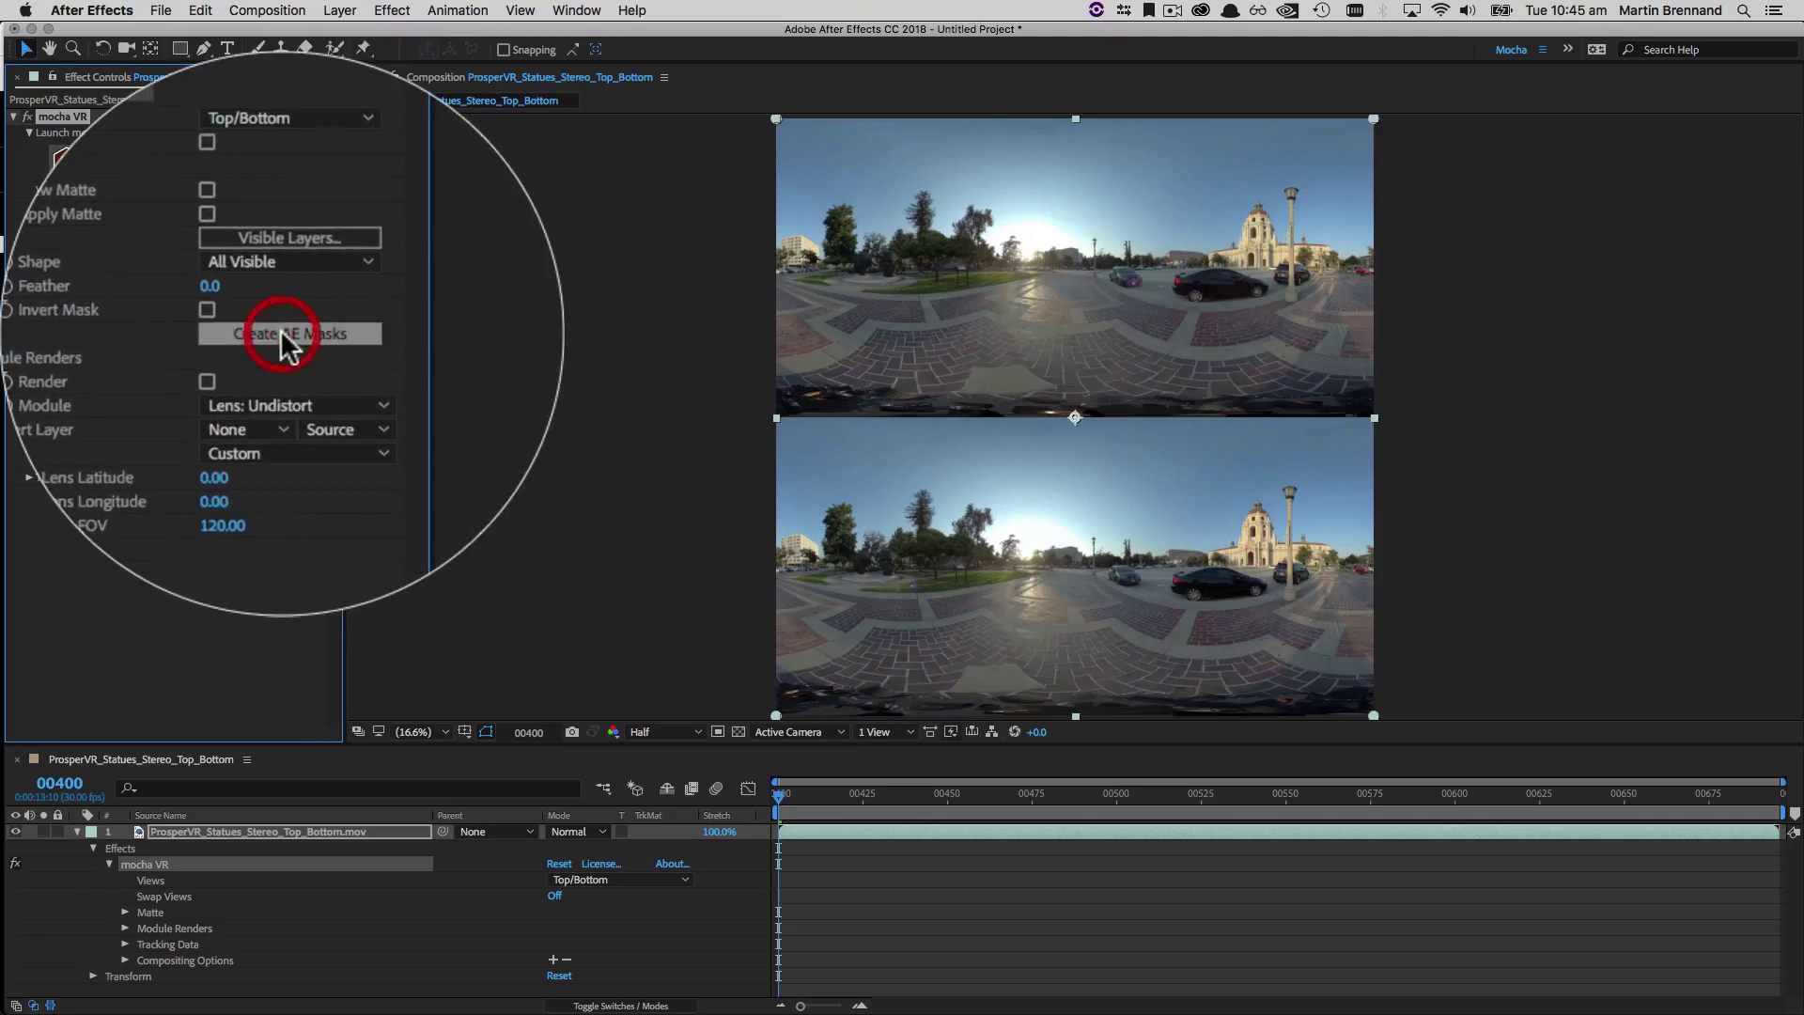
left_click(247, 334)
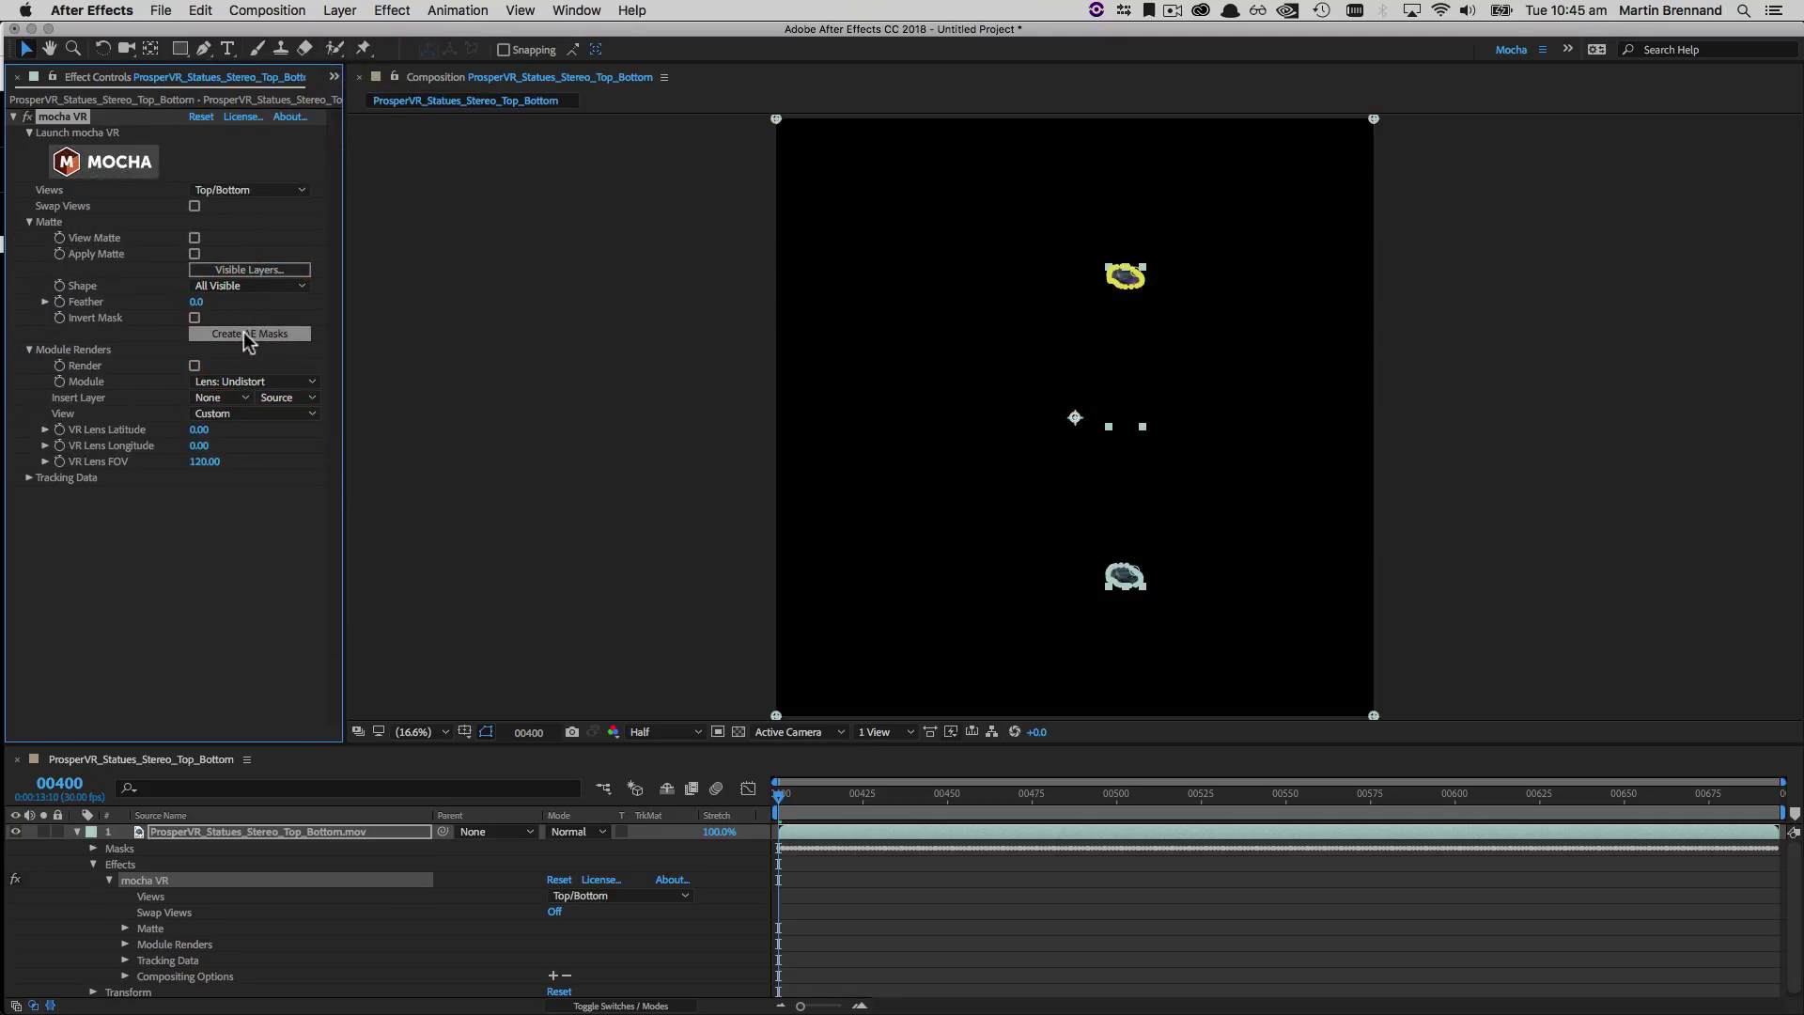
Step: Examine the masked car up close in both the upper and lower halves of the stereo composition
left_click(1156, 525)
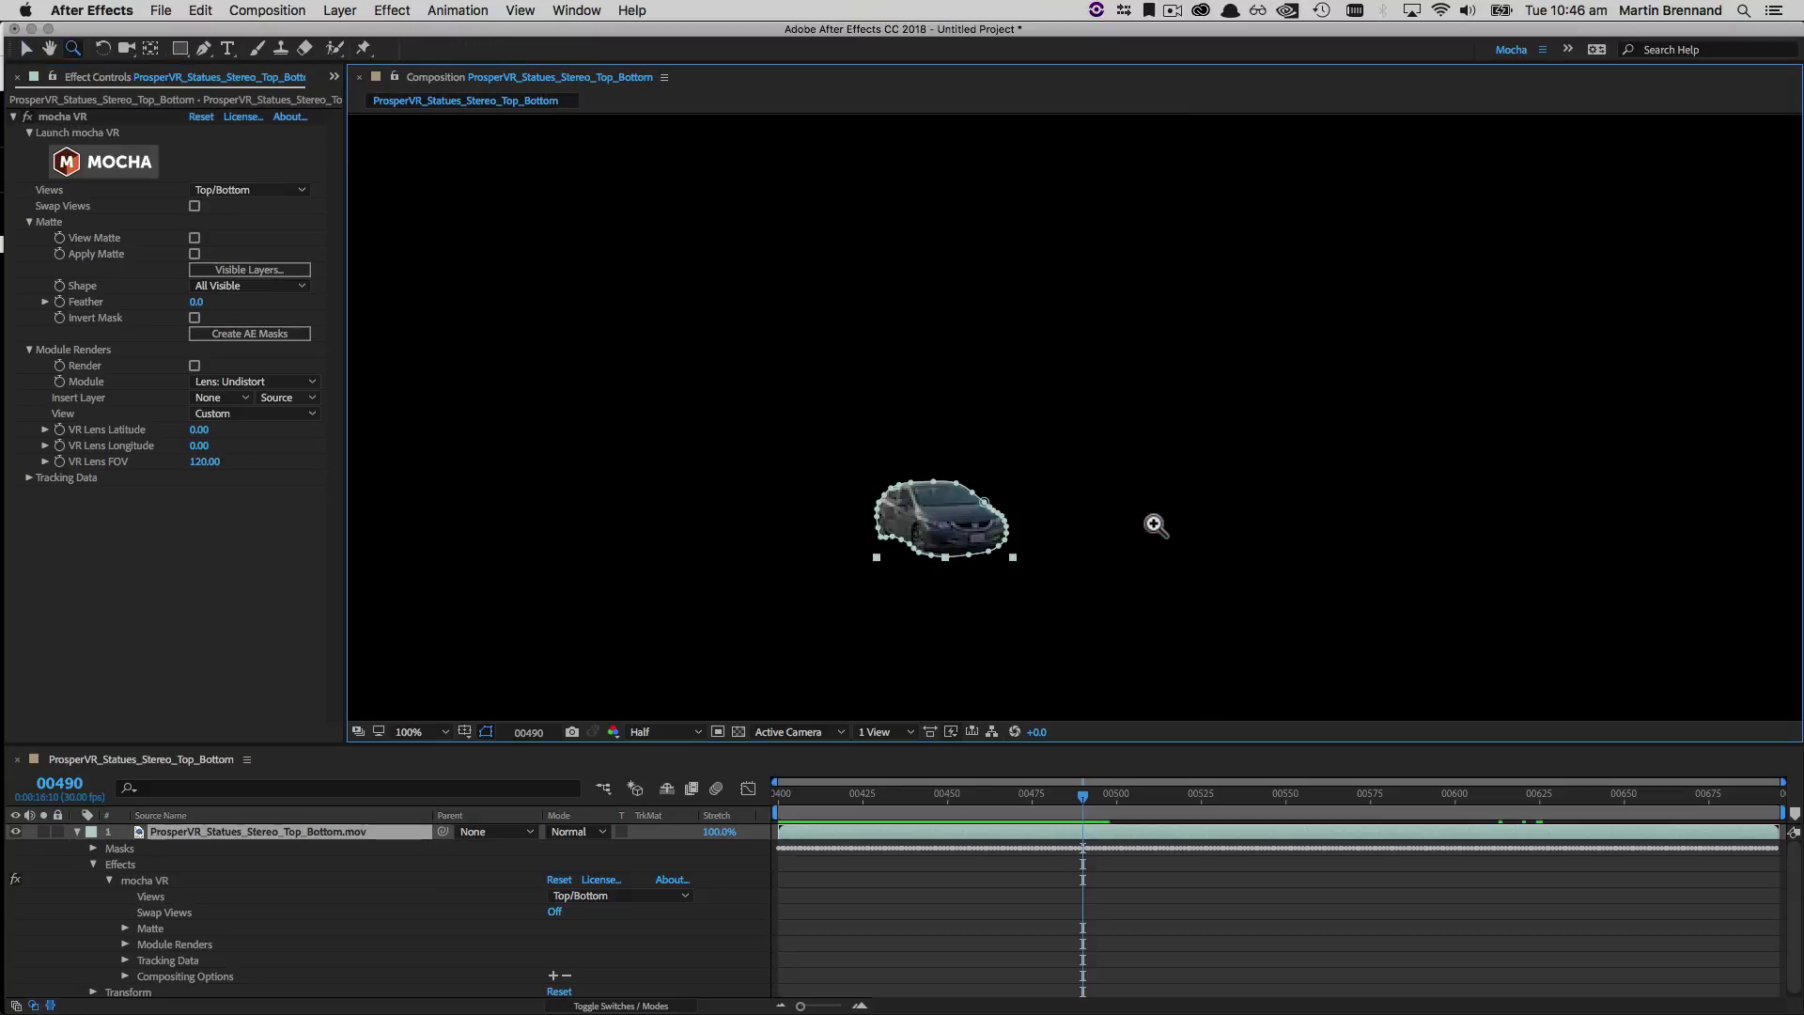
left_click_drag(1151, 295, 1305, 1011)
left_click_drag(1312, 282, 1203, 1011)
left_click_drag(1231, 696, 1209, 290)
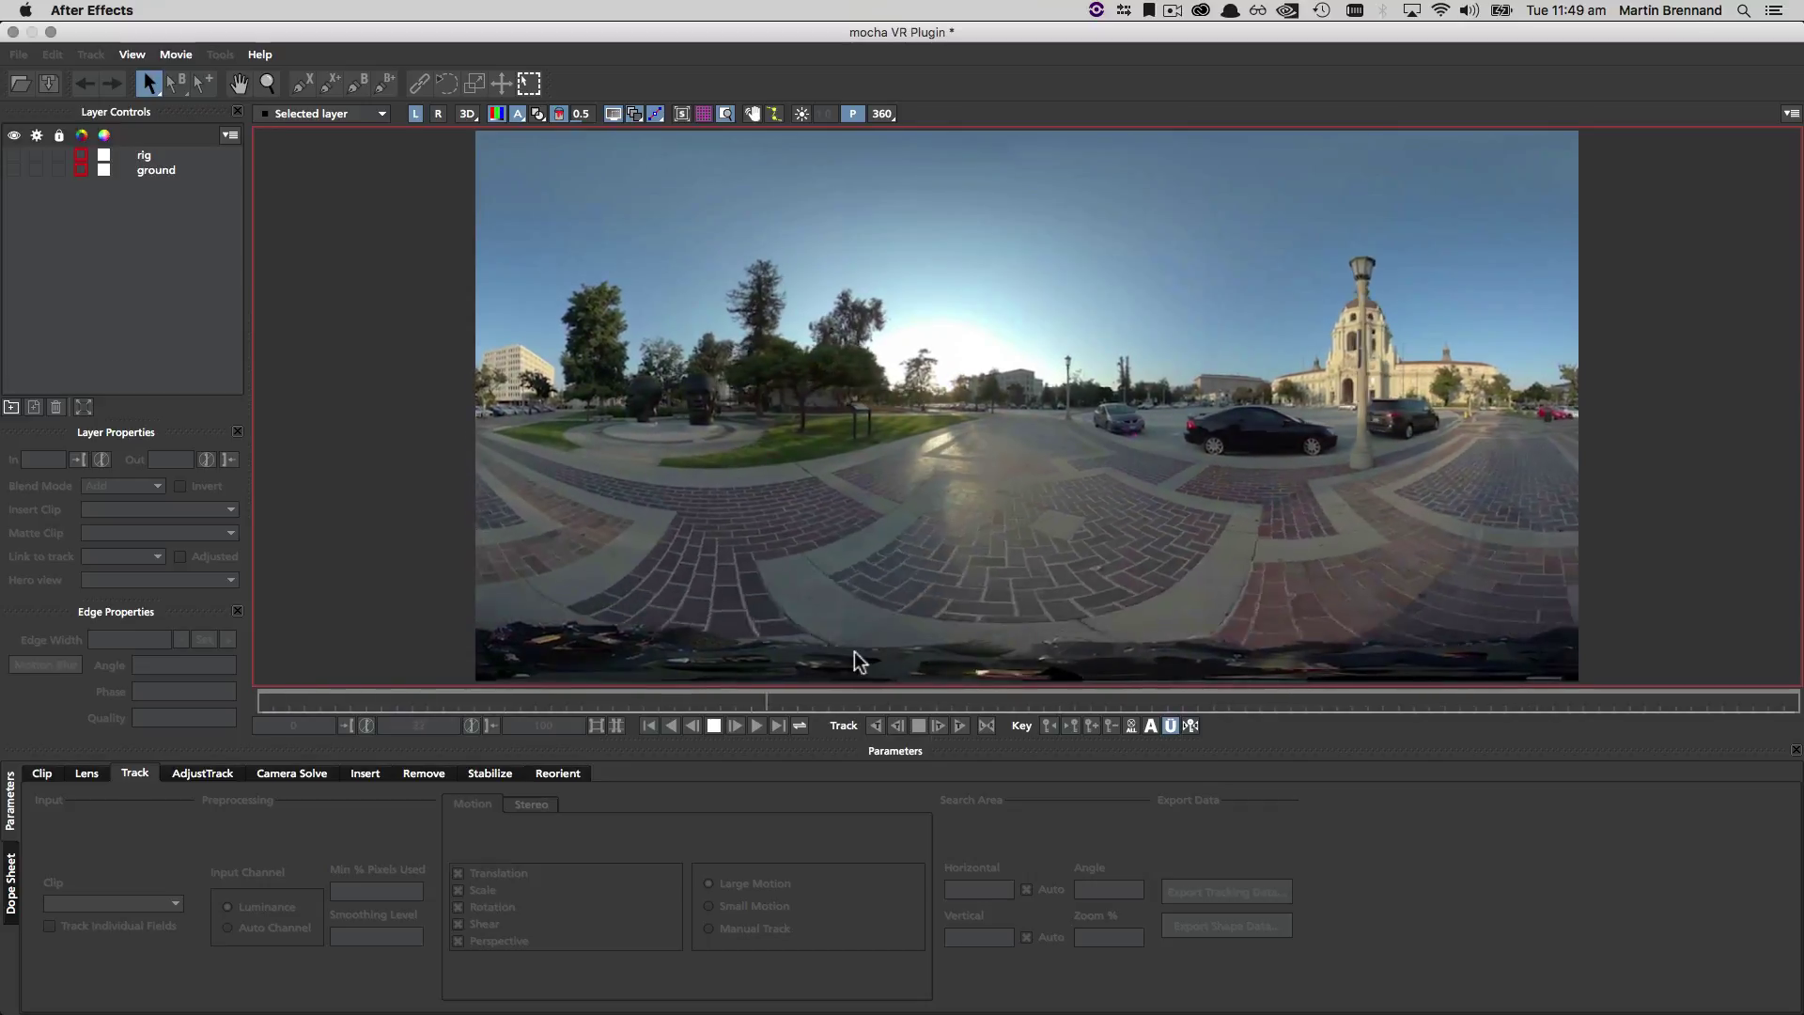
Step: Look straight down at the camera rig using the Nadir (bottom) 360 view and stop playback
left_click(882, 114)
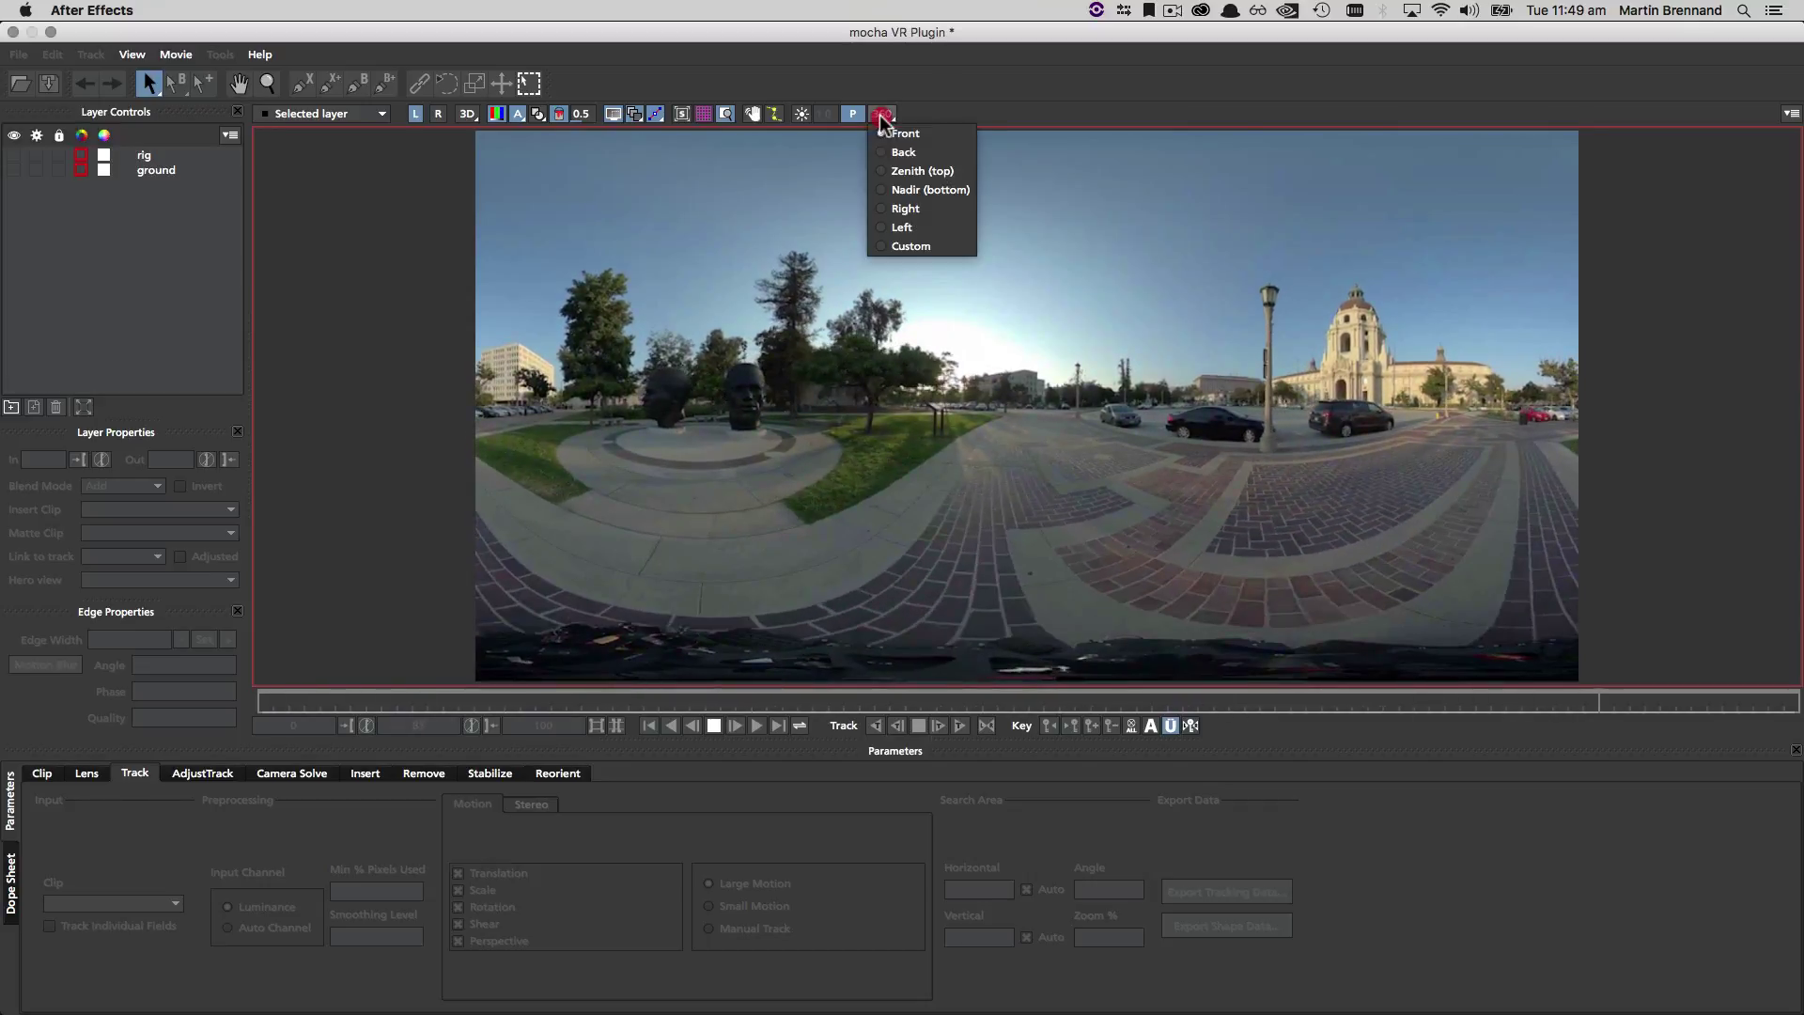
left_click(898, 191)
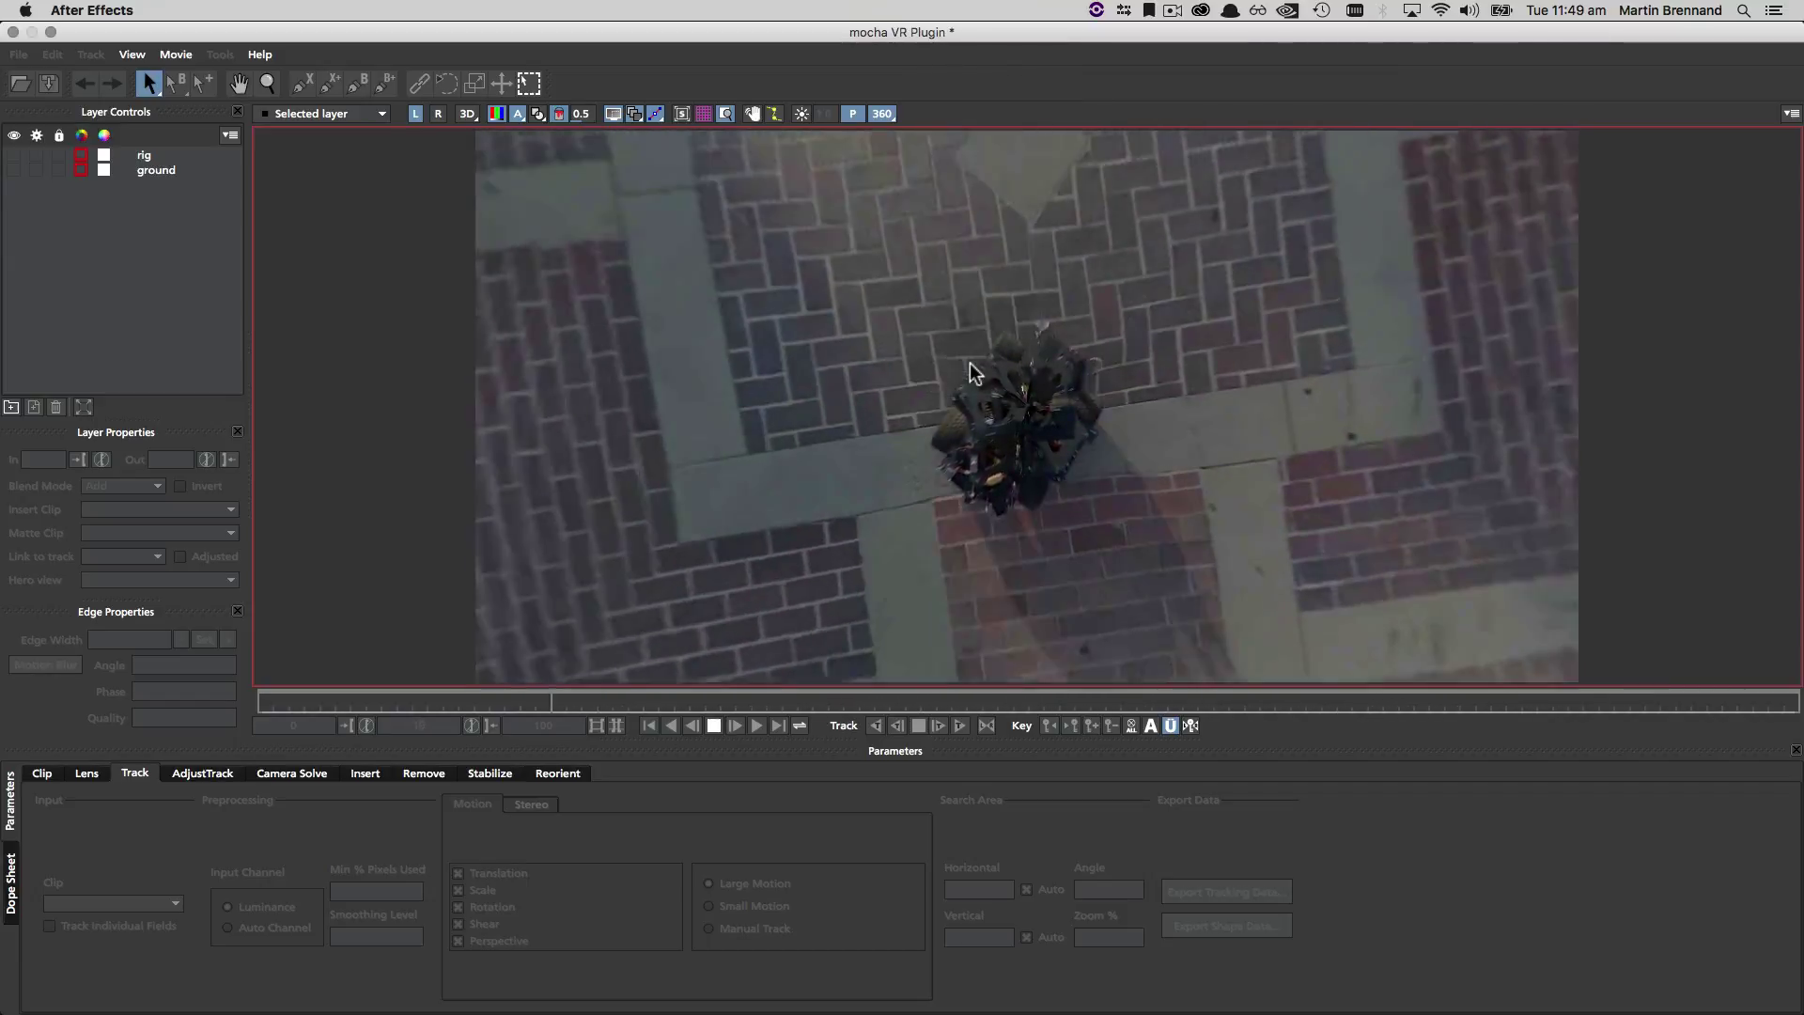
key("space")
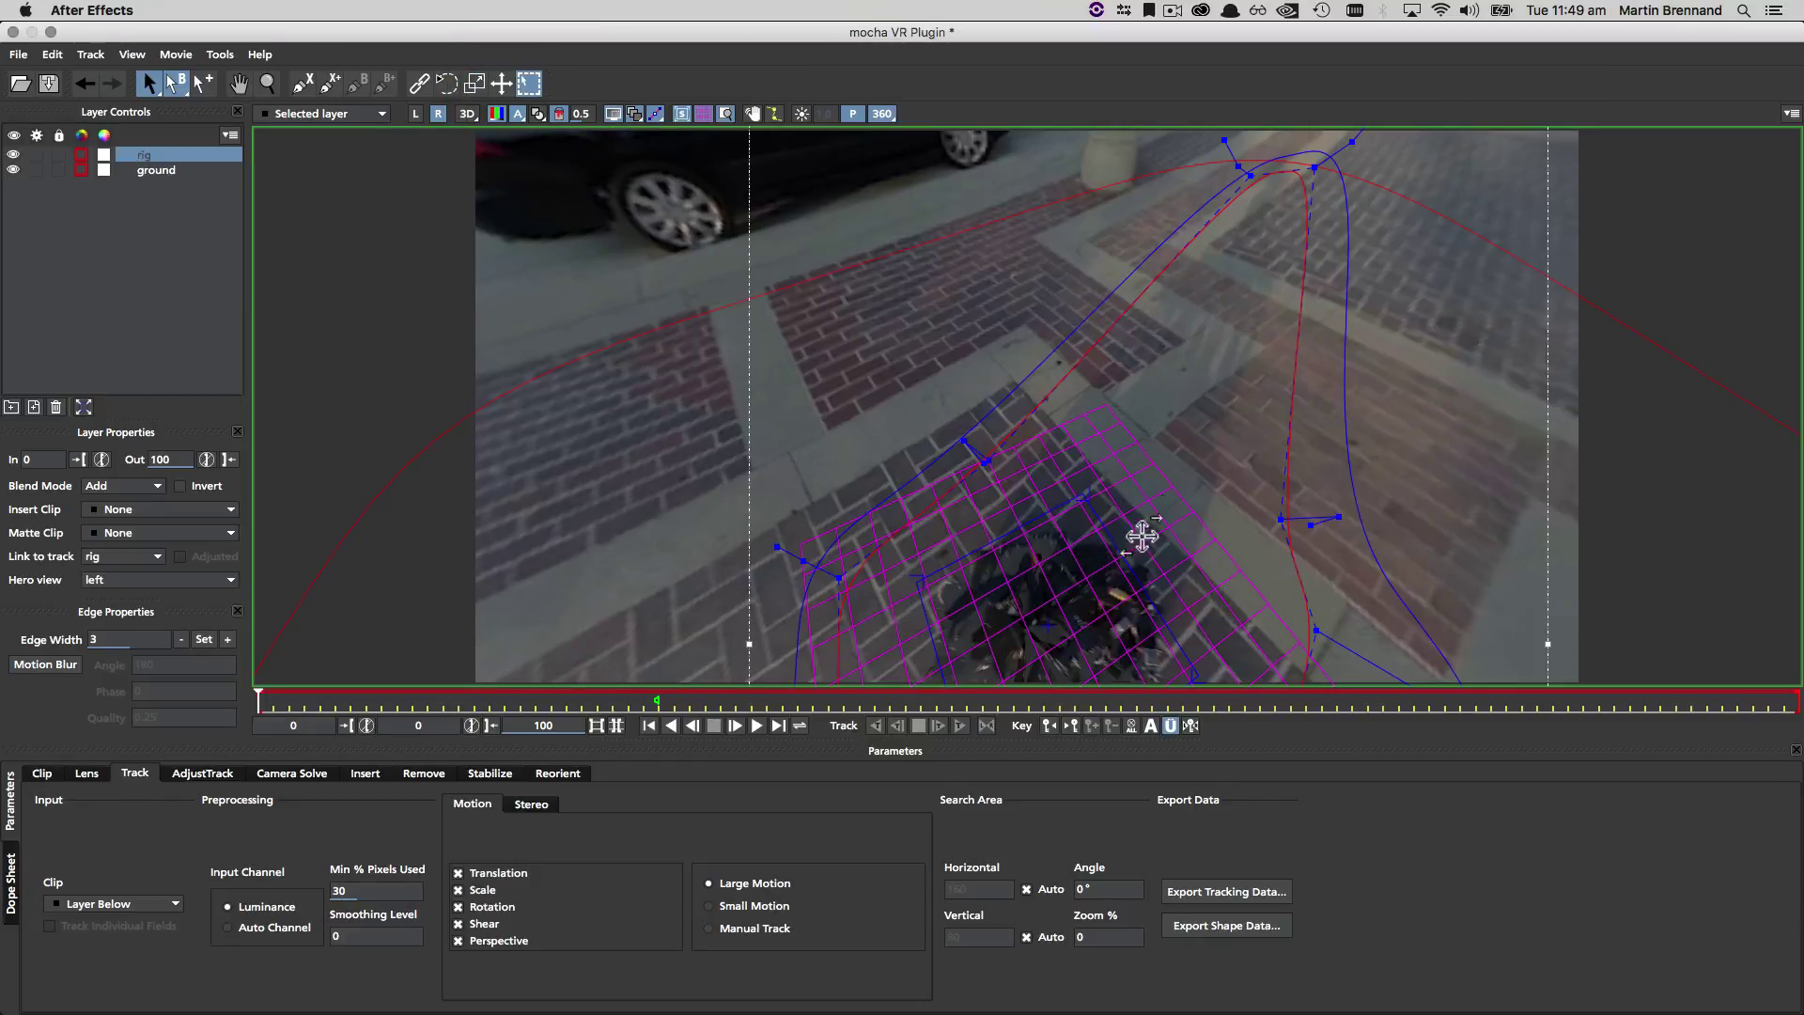
Step: Examine the rig and ground shapes around the camera rig in the right view
key("x")
left_click_drag(1051, 391, 1268, 317)
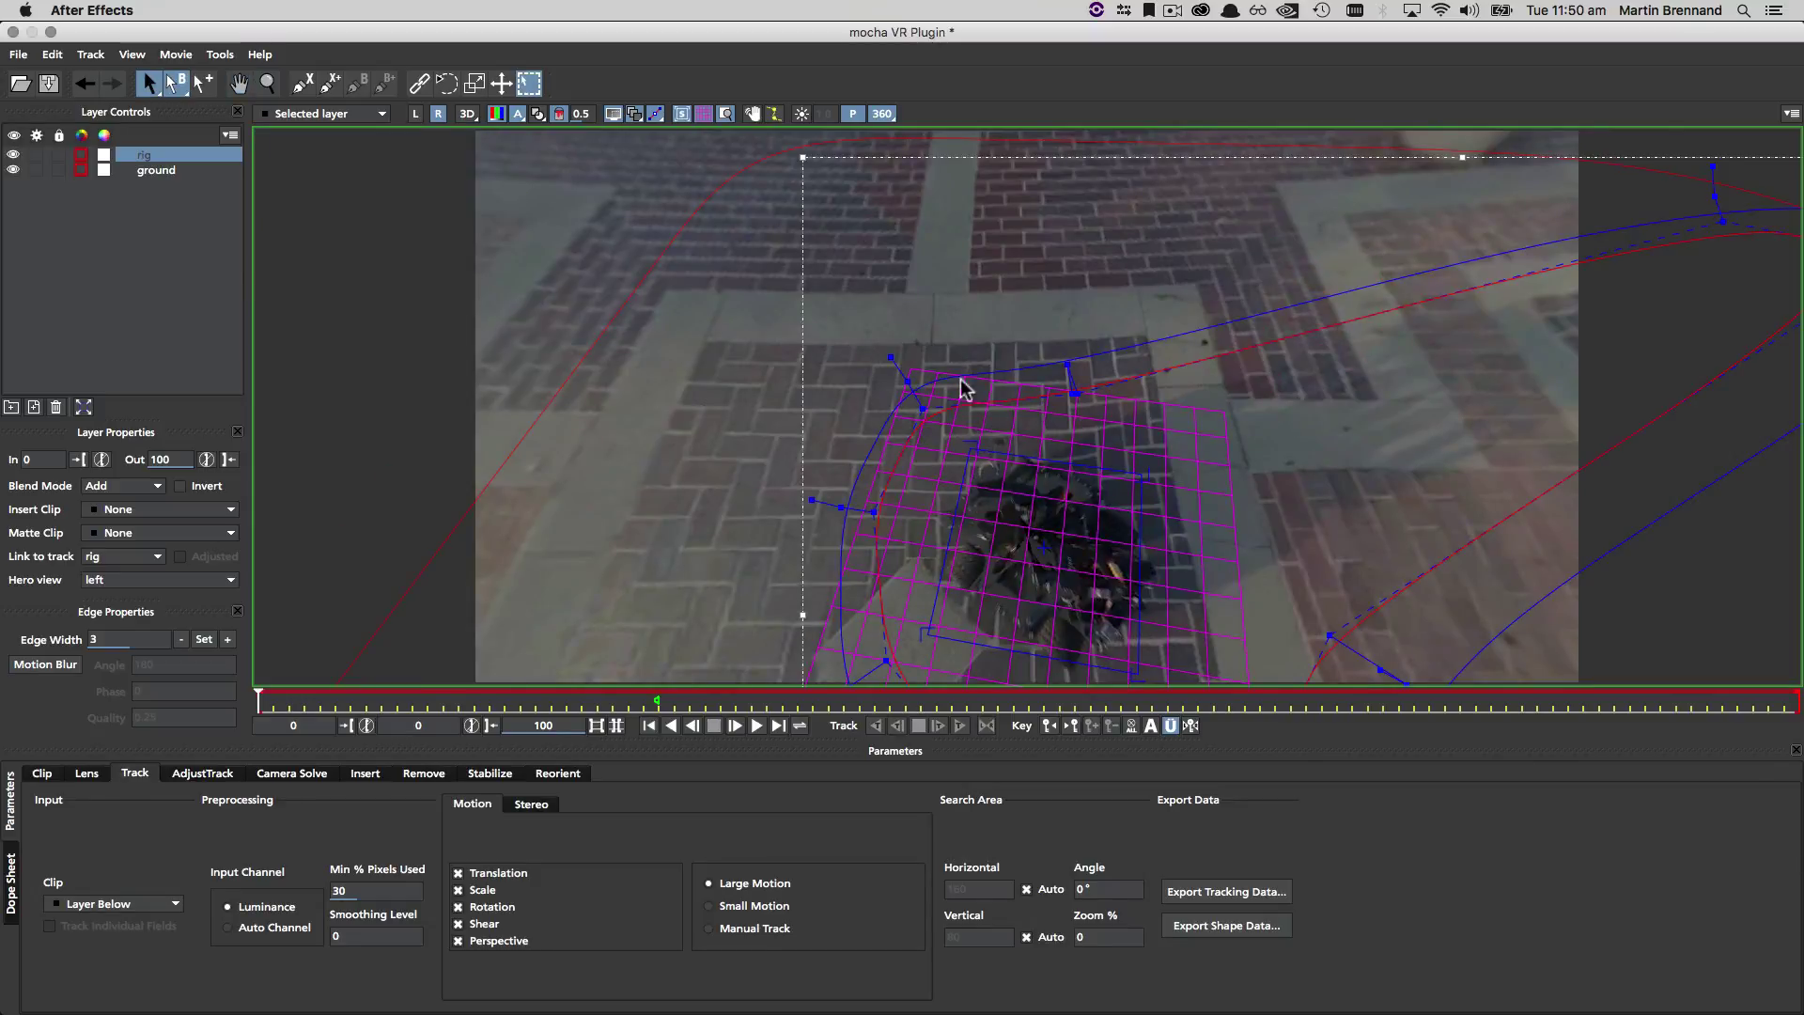
key("x")
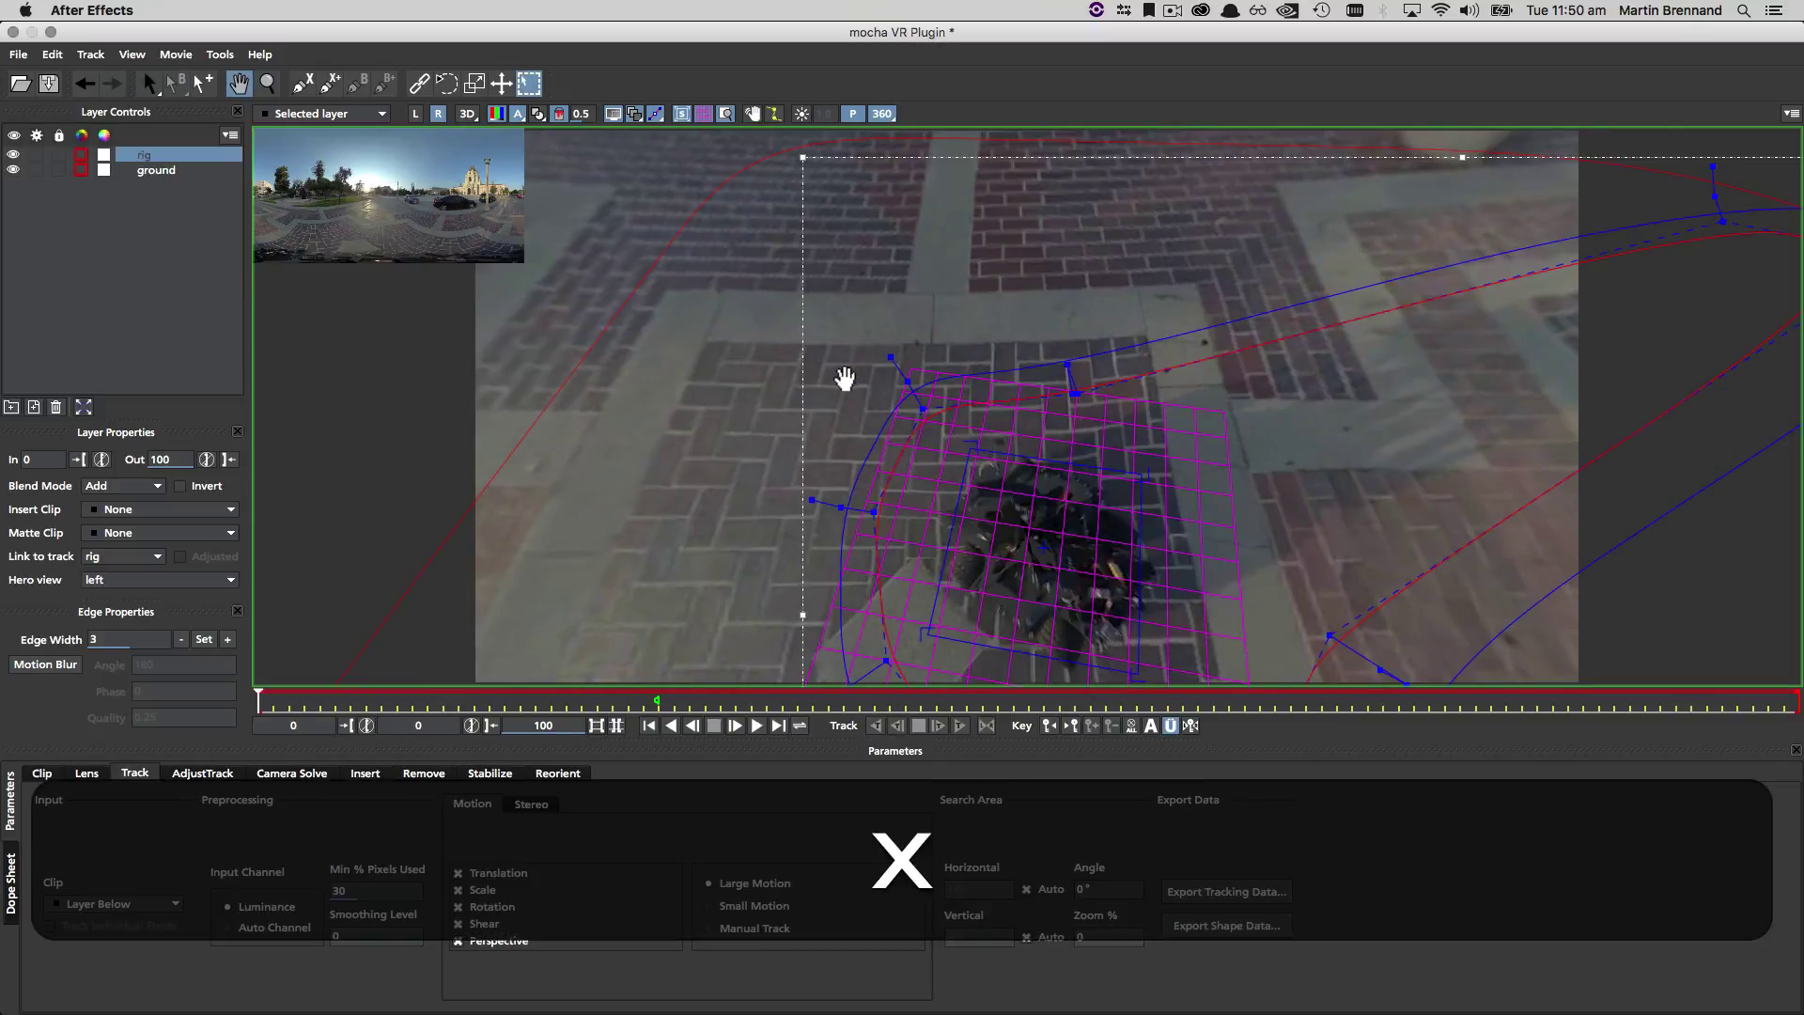
Step: Render the rig removal for all views with the Remove module and compare the result between views
left_click(424, 772)
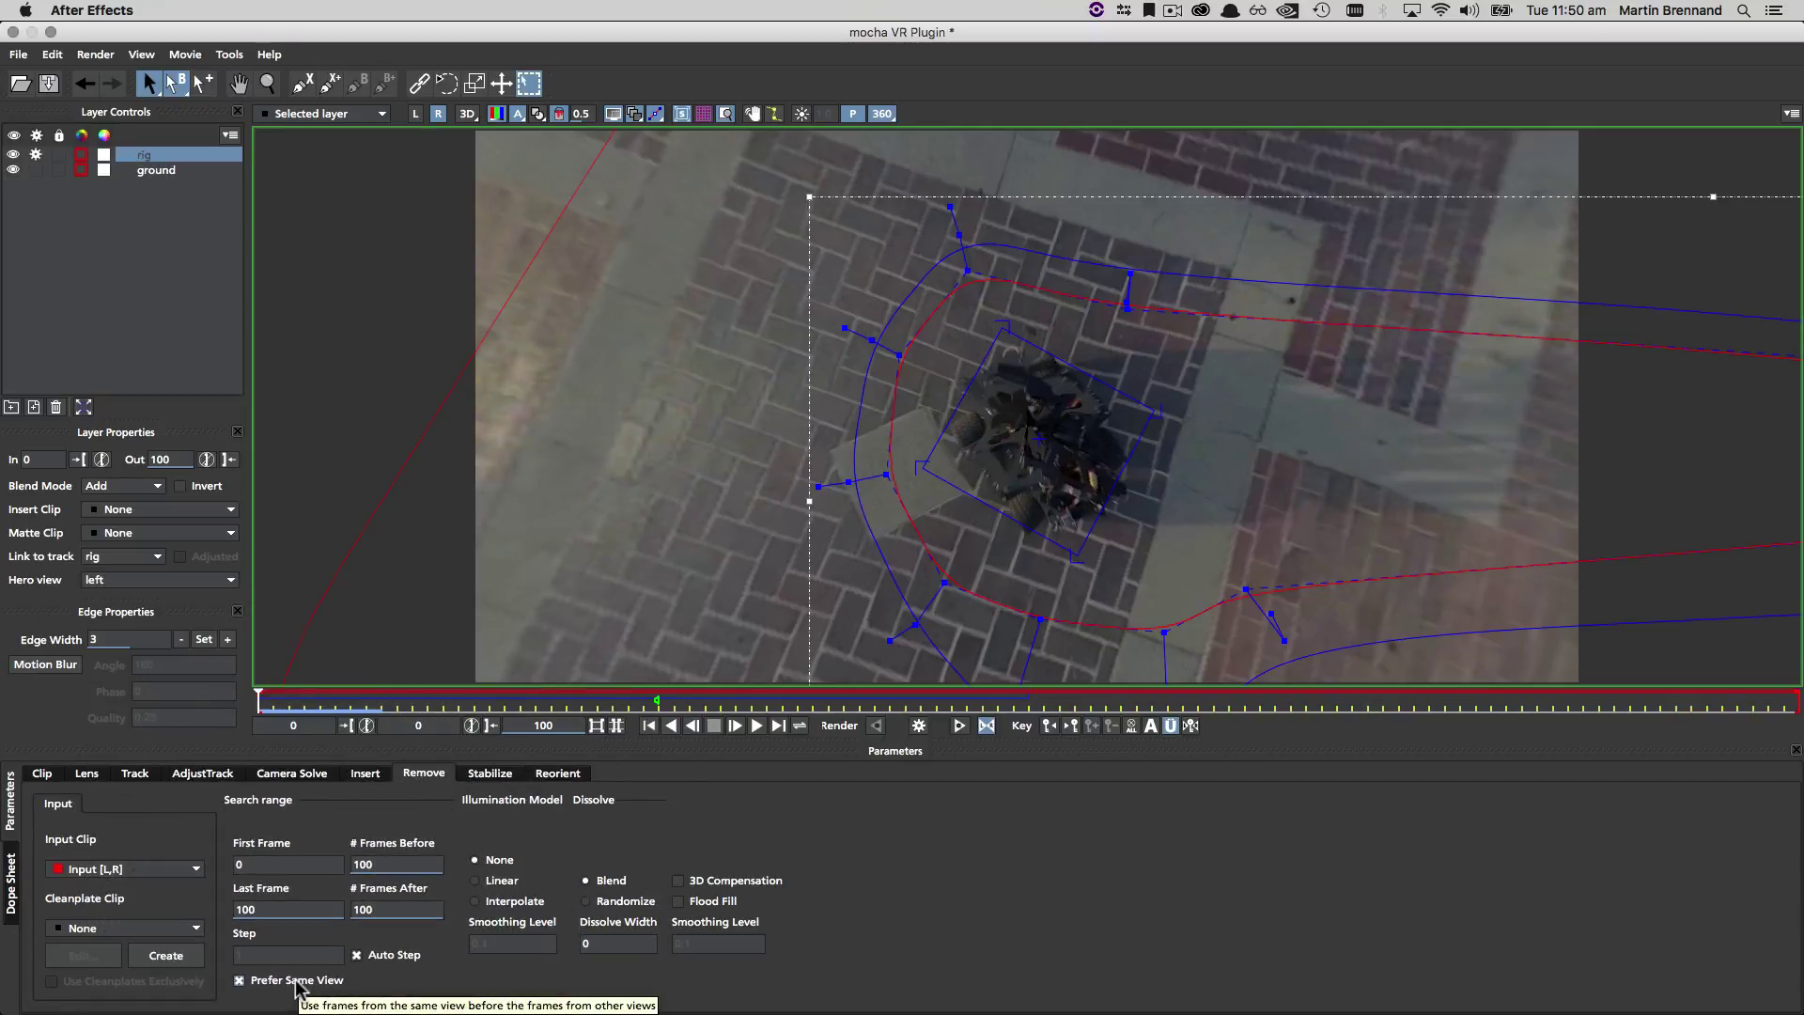
left_click(986, 727)
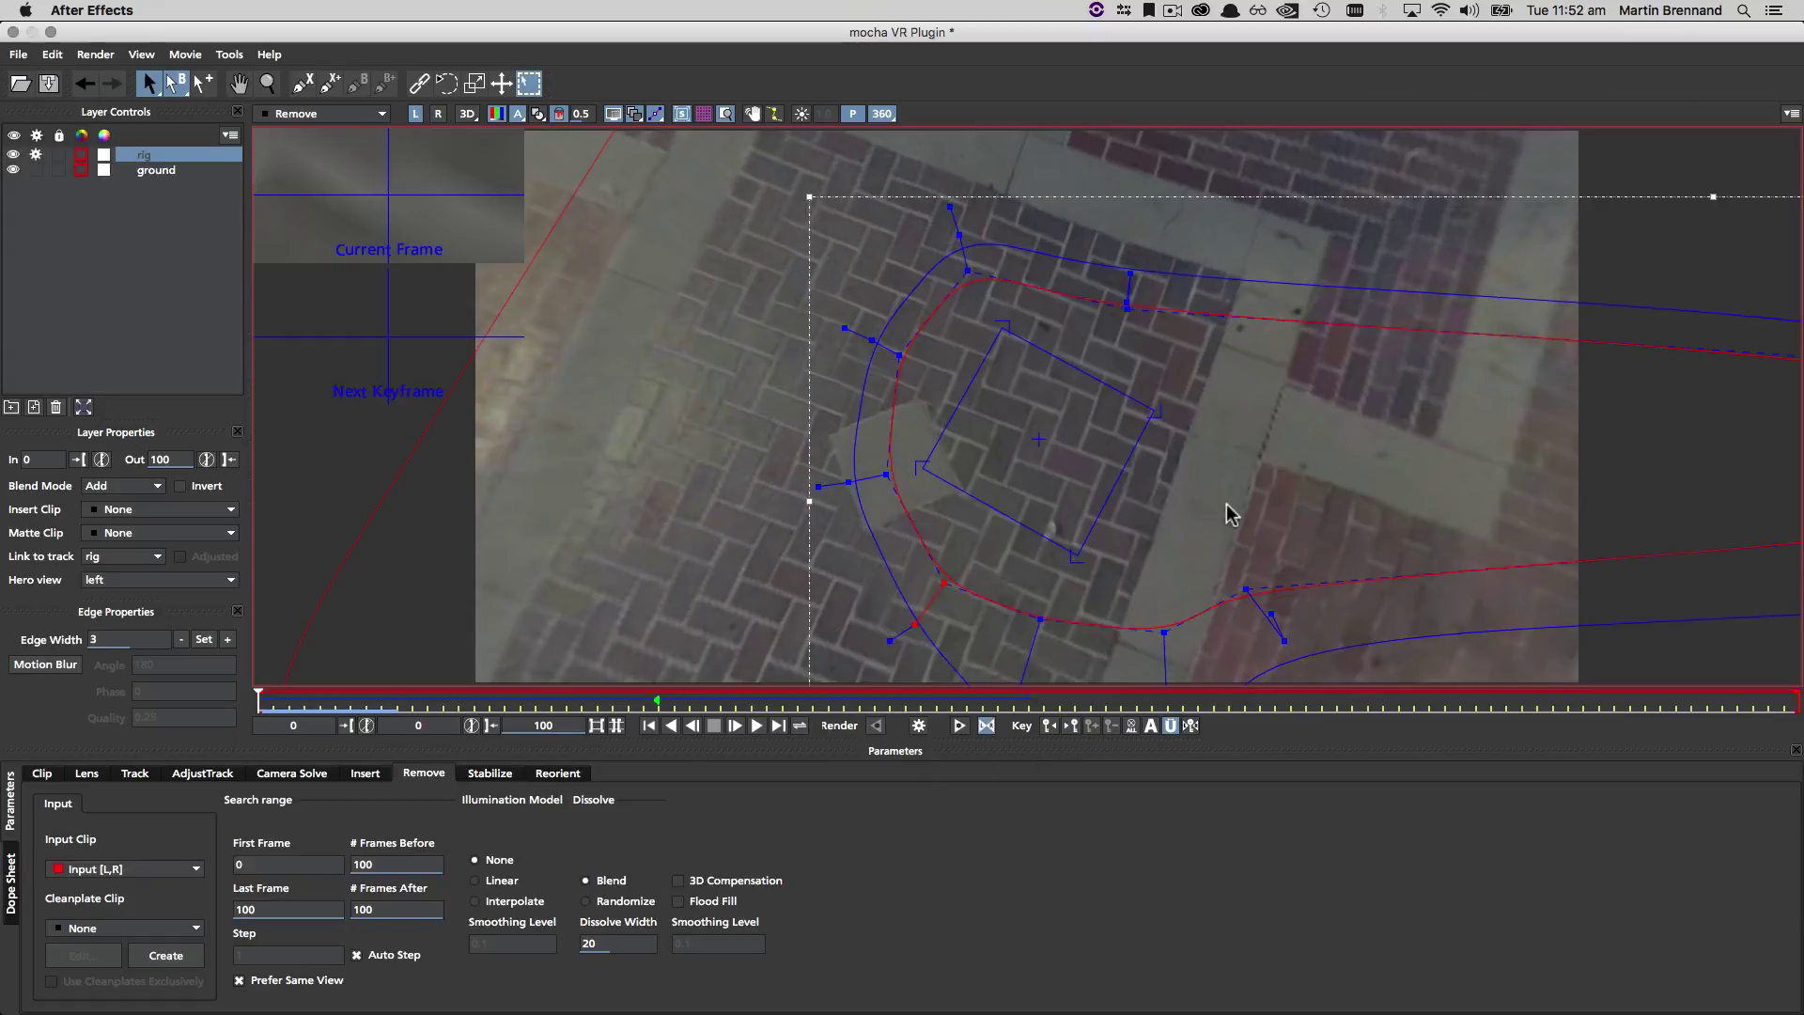
key("grave")
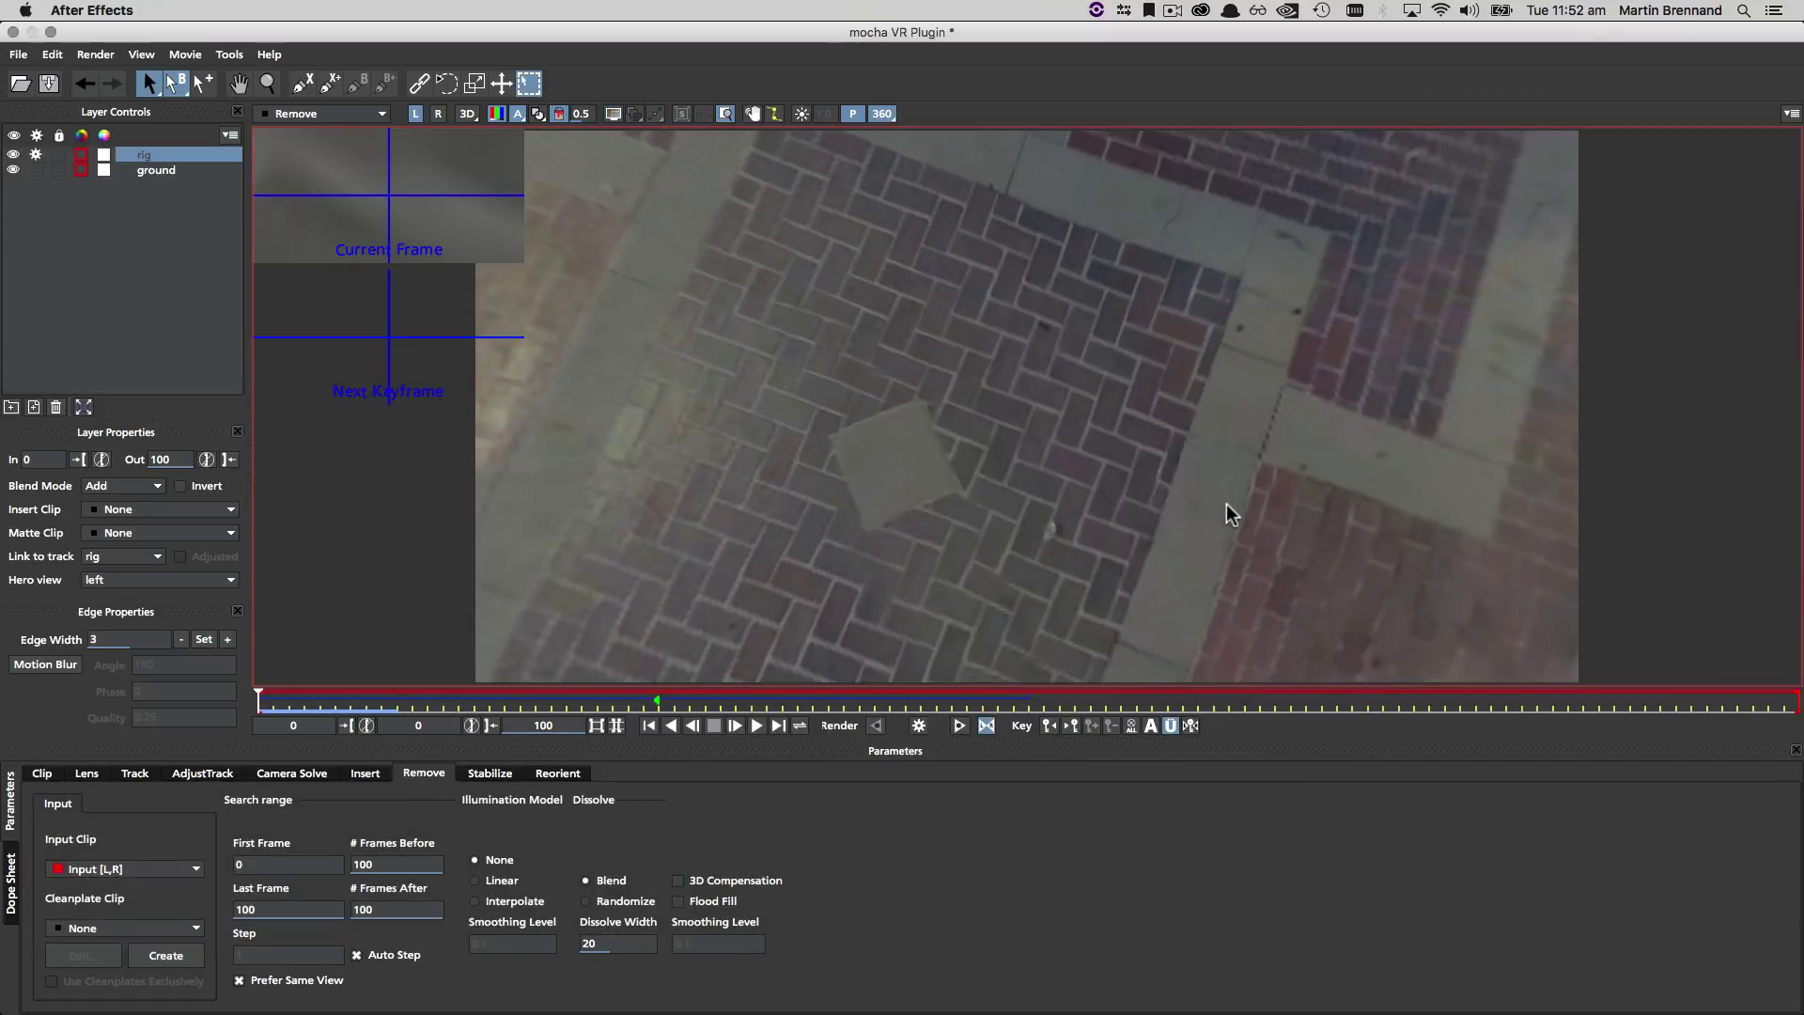
key("2")
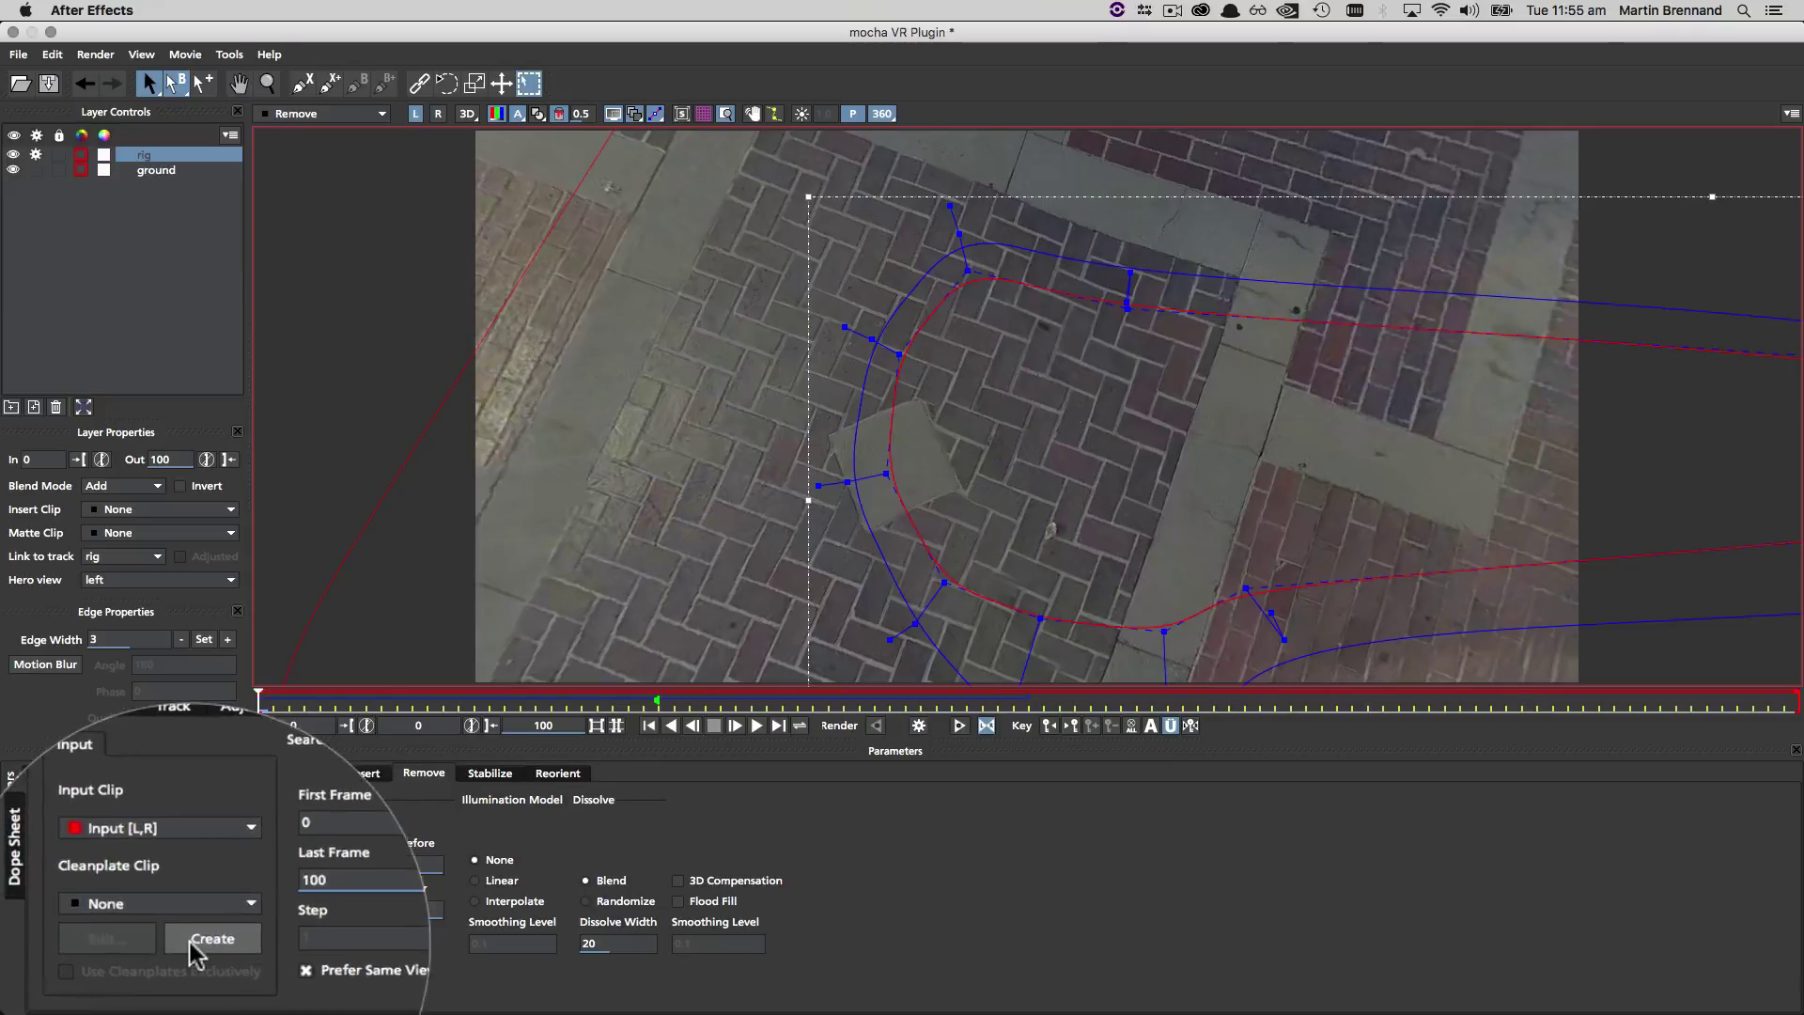
Step: Create a cleanplate, use Prosper VR Clean Plate exclusively for the removal, and render the rig removal forward
left_click(228, 942)
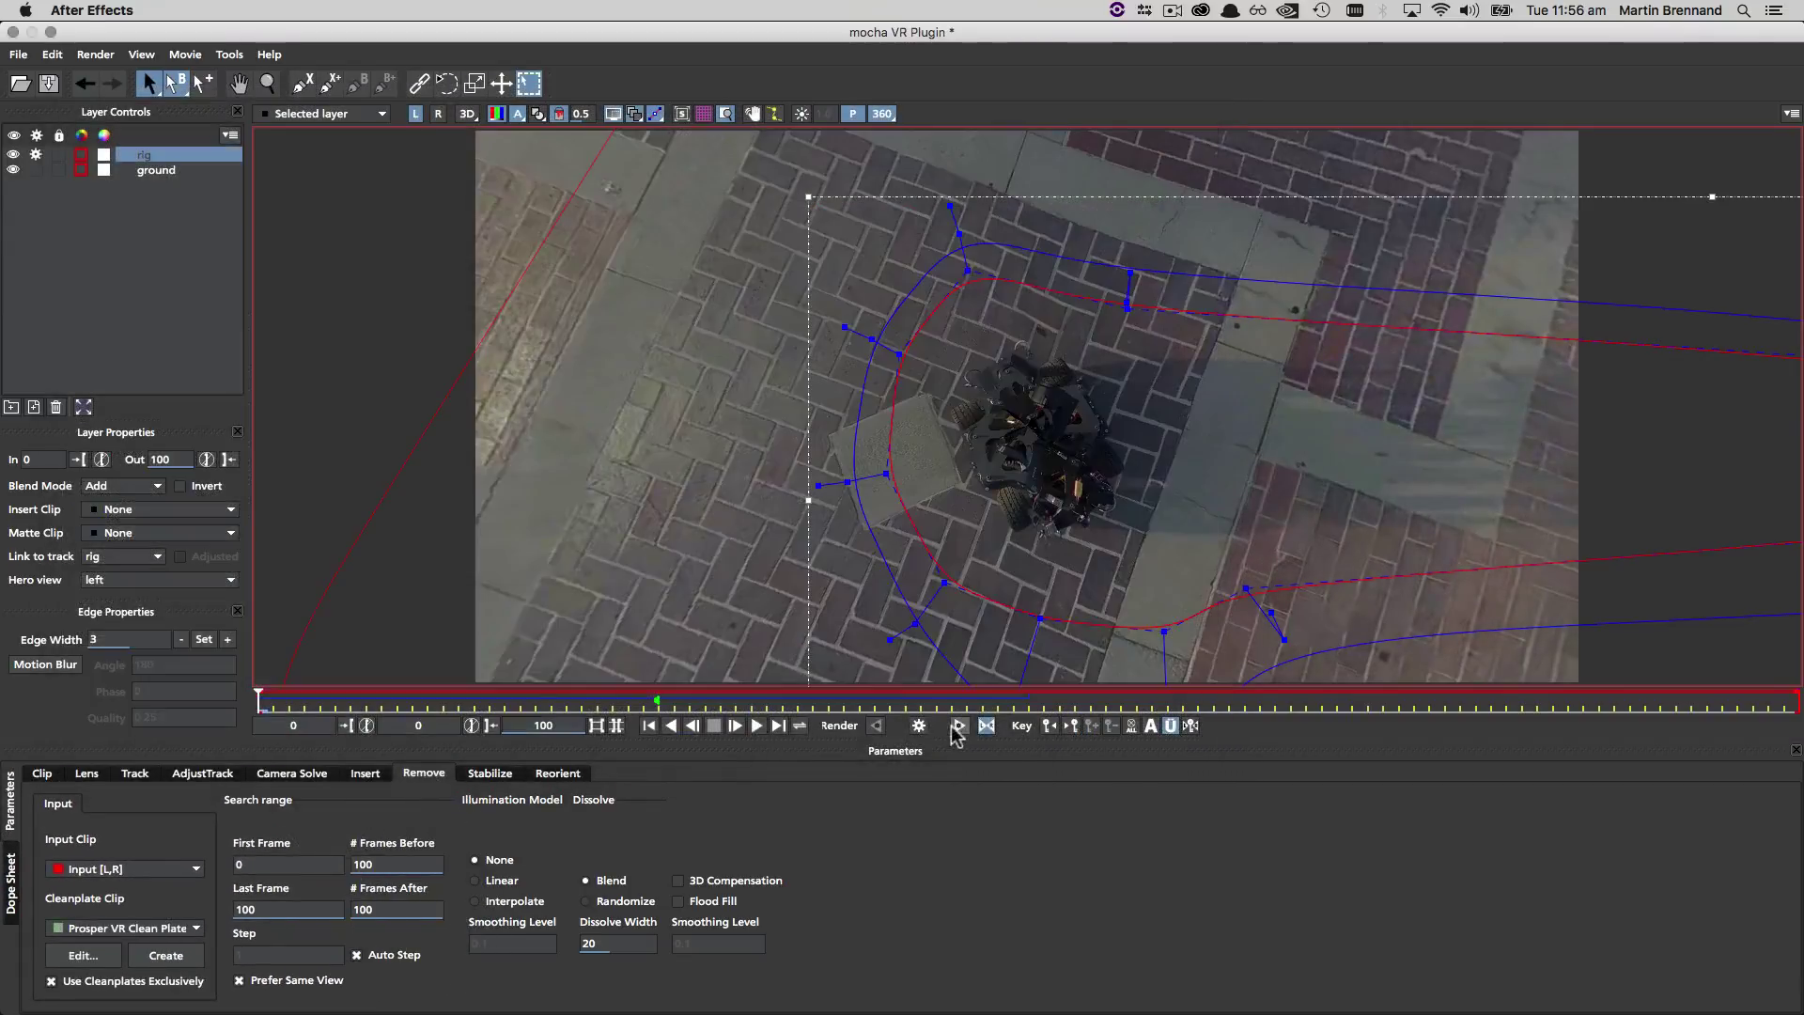
left_click(959, 727)
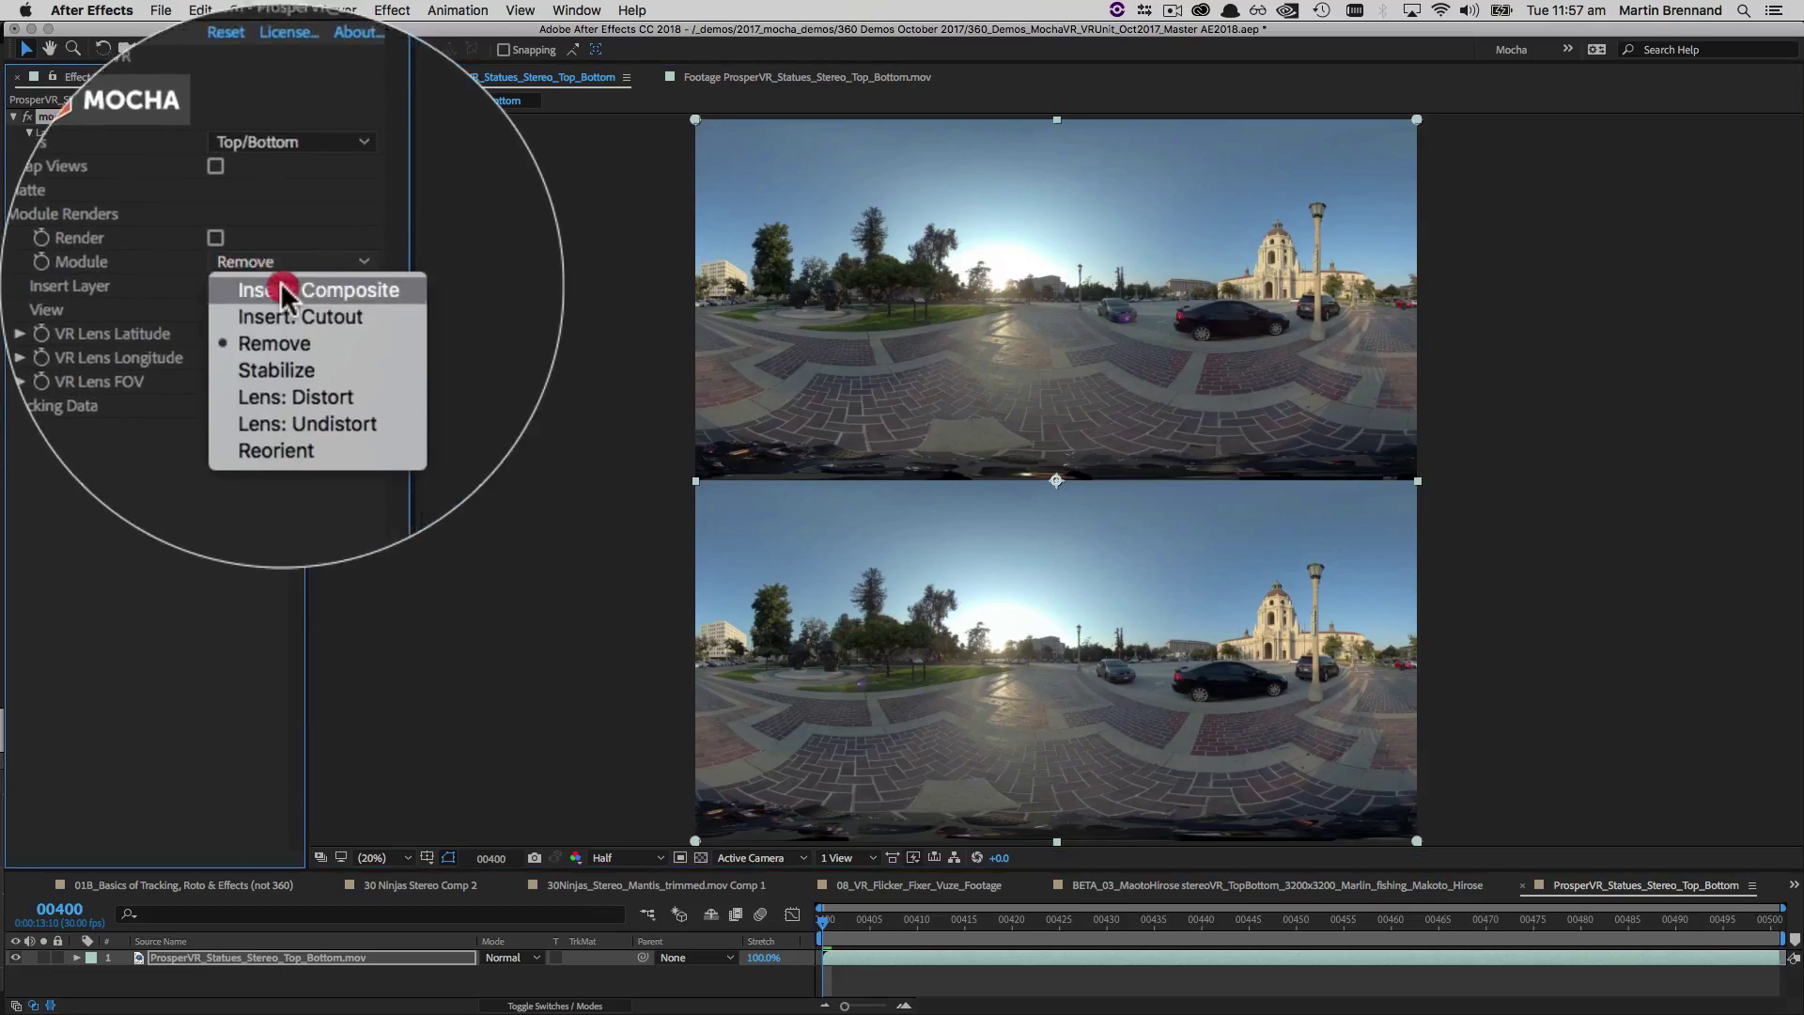
Step: Switch to After Effects and render the Remove module in the mocha VR effect on the stereo statues clip
left_click(274, 343)
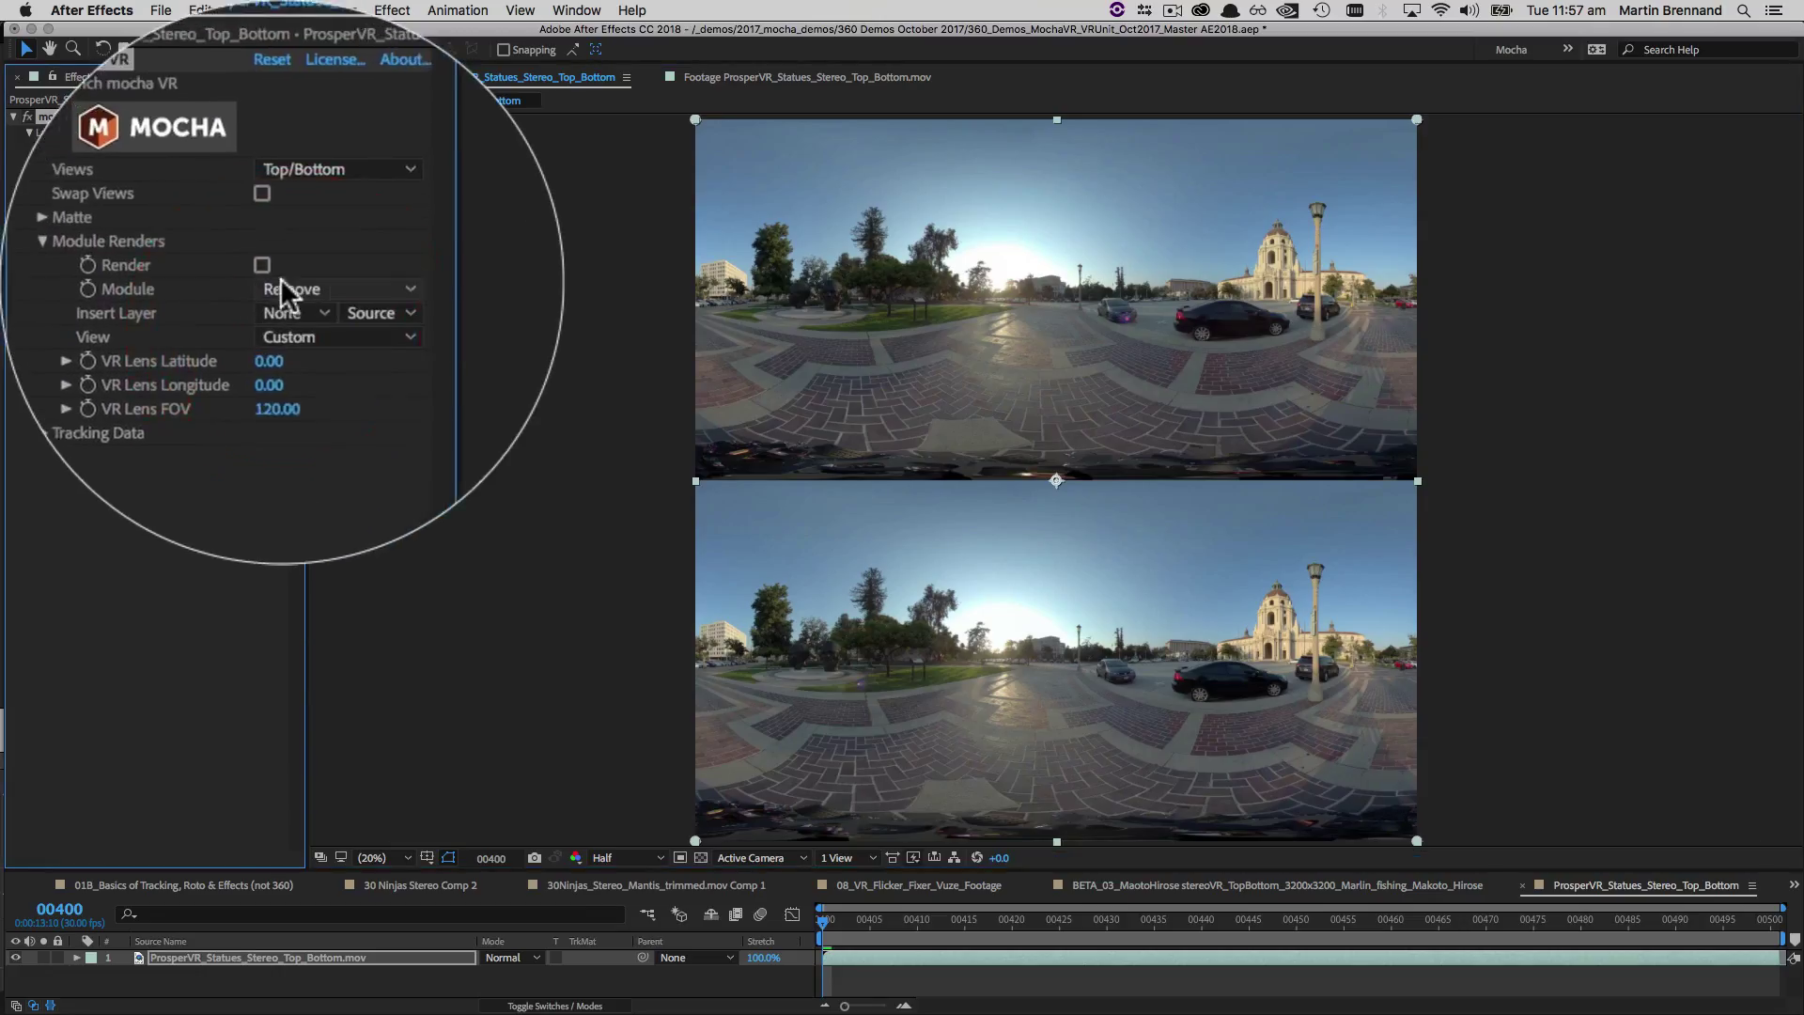
left_click(264, 282)
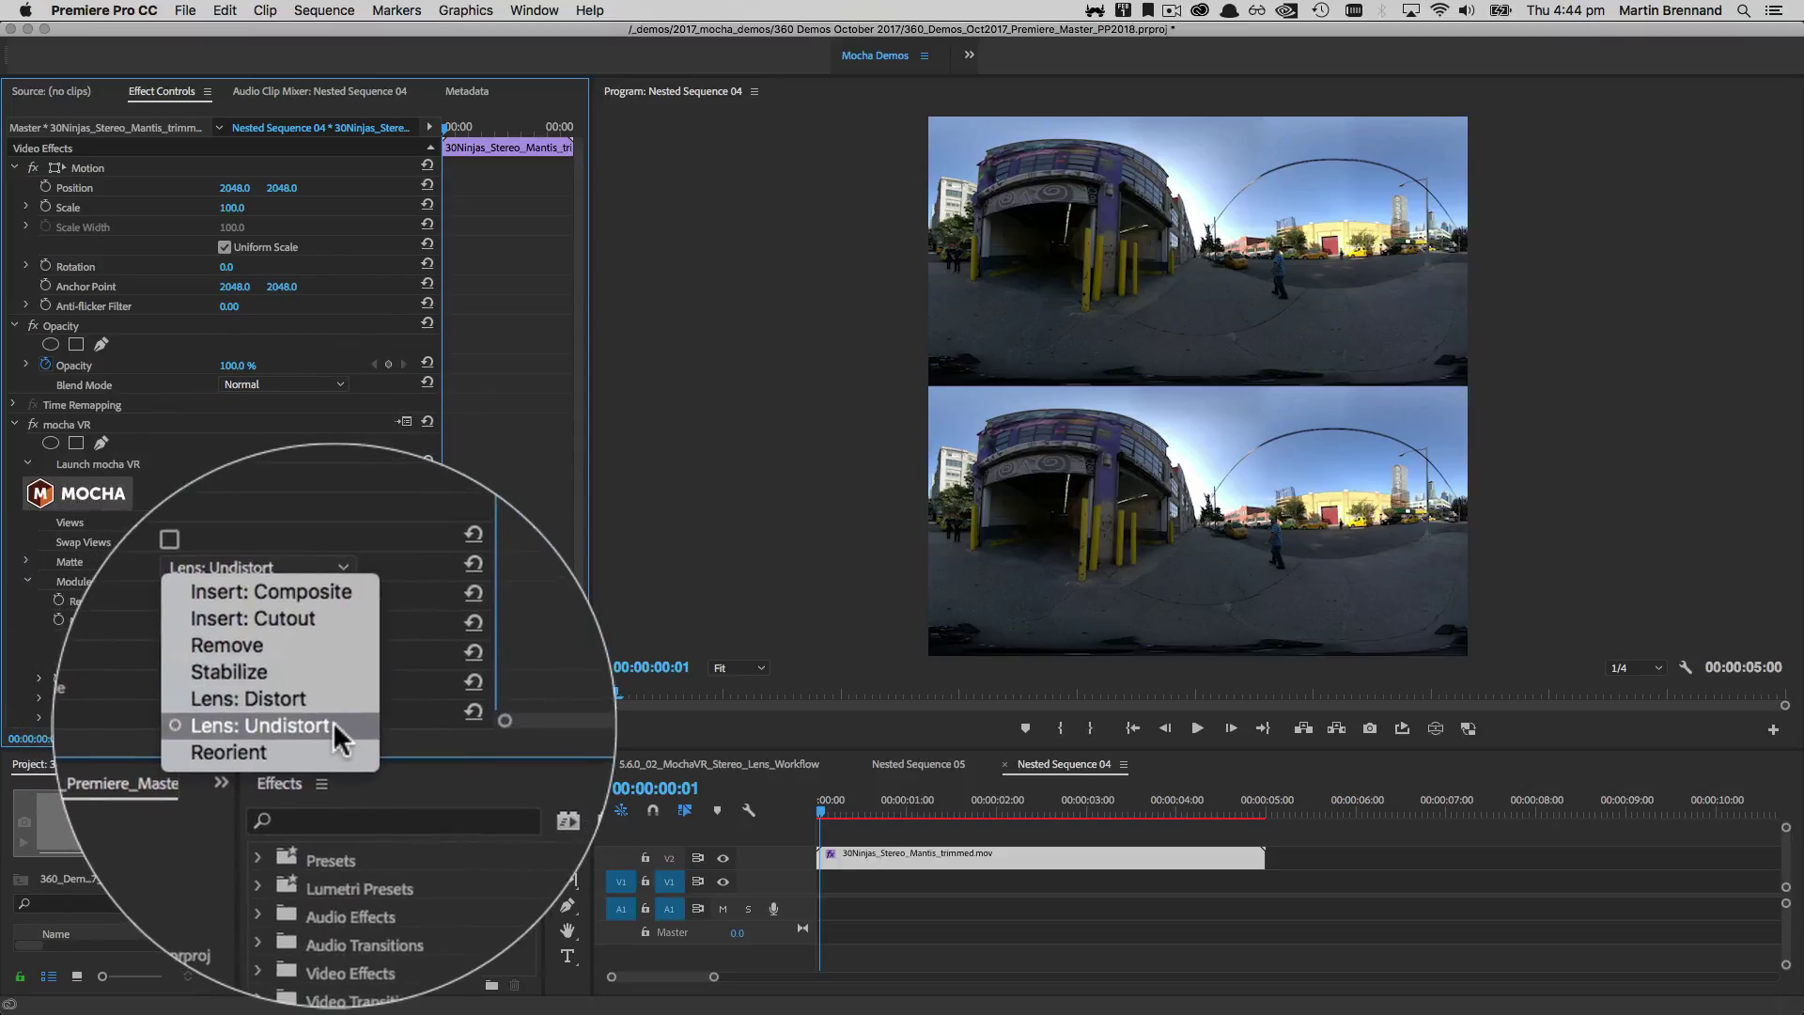
Step: Switch to Premiere Pro and enable the mocha VR render on the Mantis clip with Lens: Undistort and the Nadir (bottom) view
left_click(335, 727)
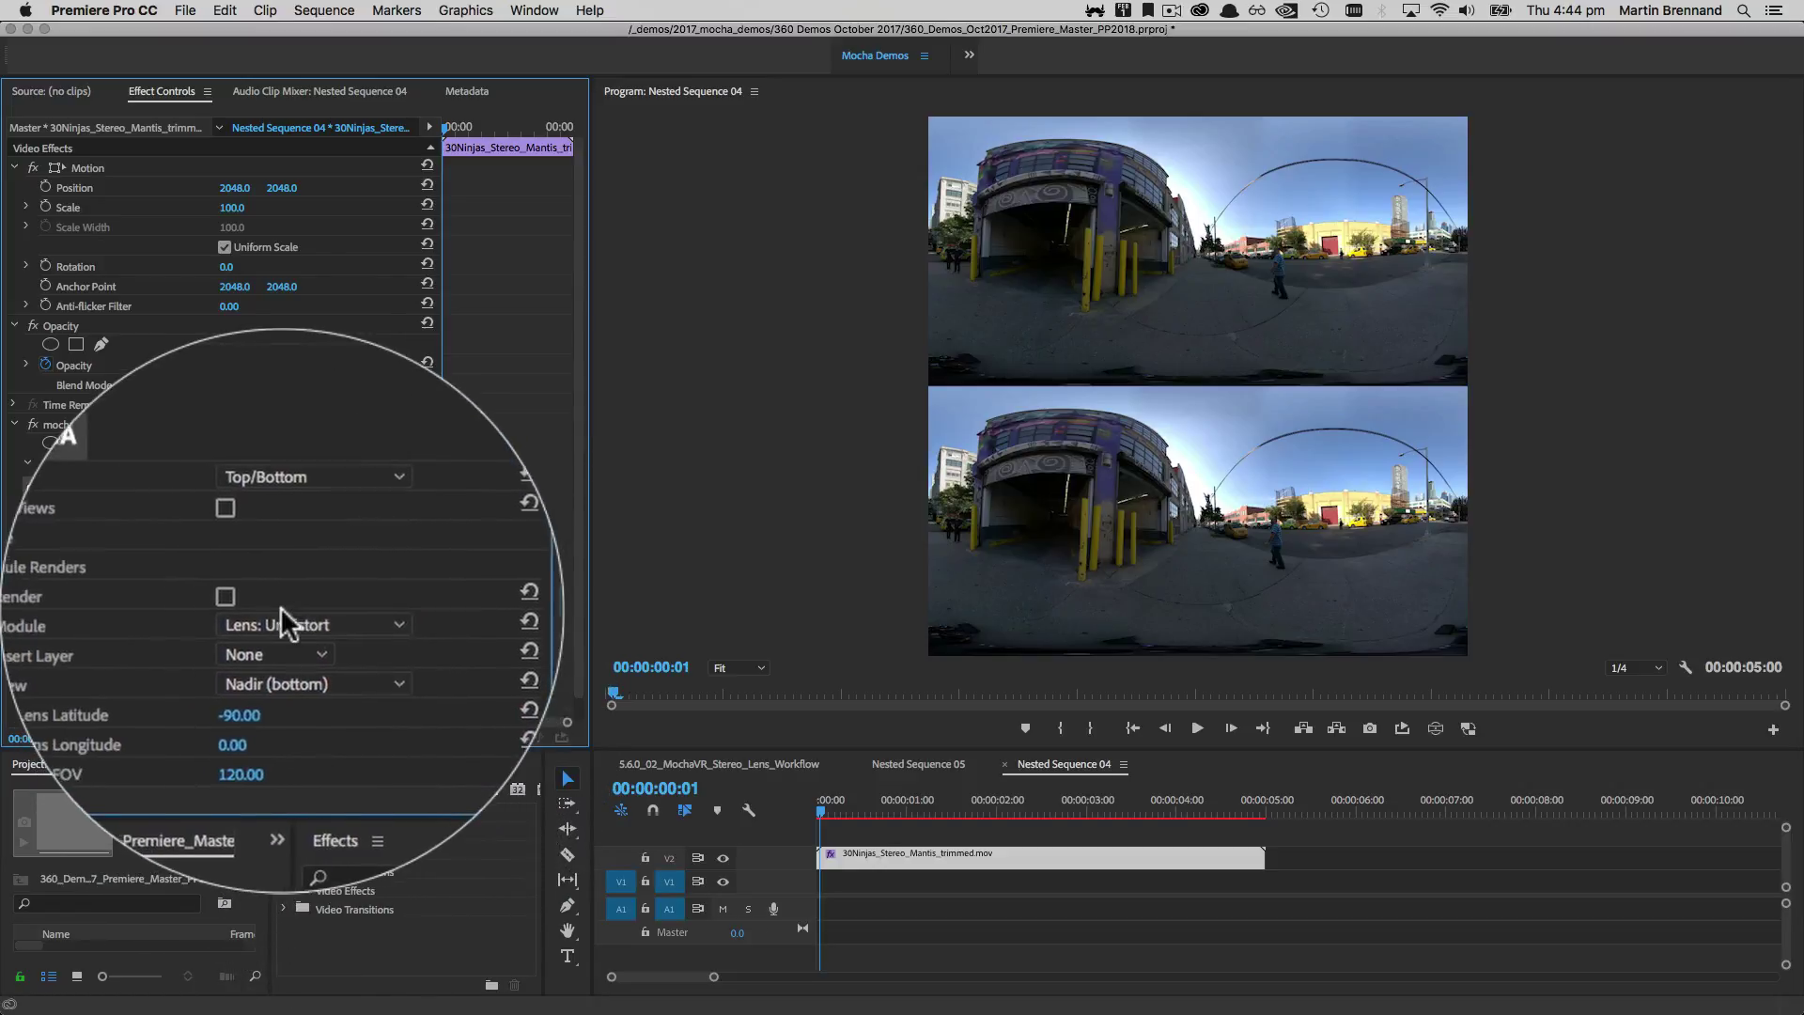
left_click(224, 600)
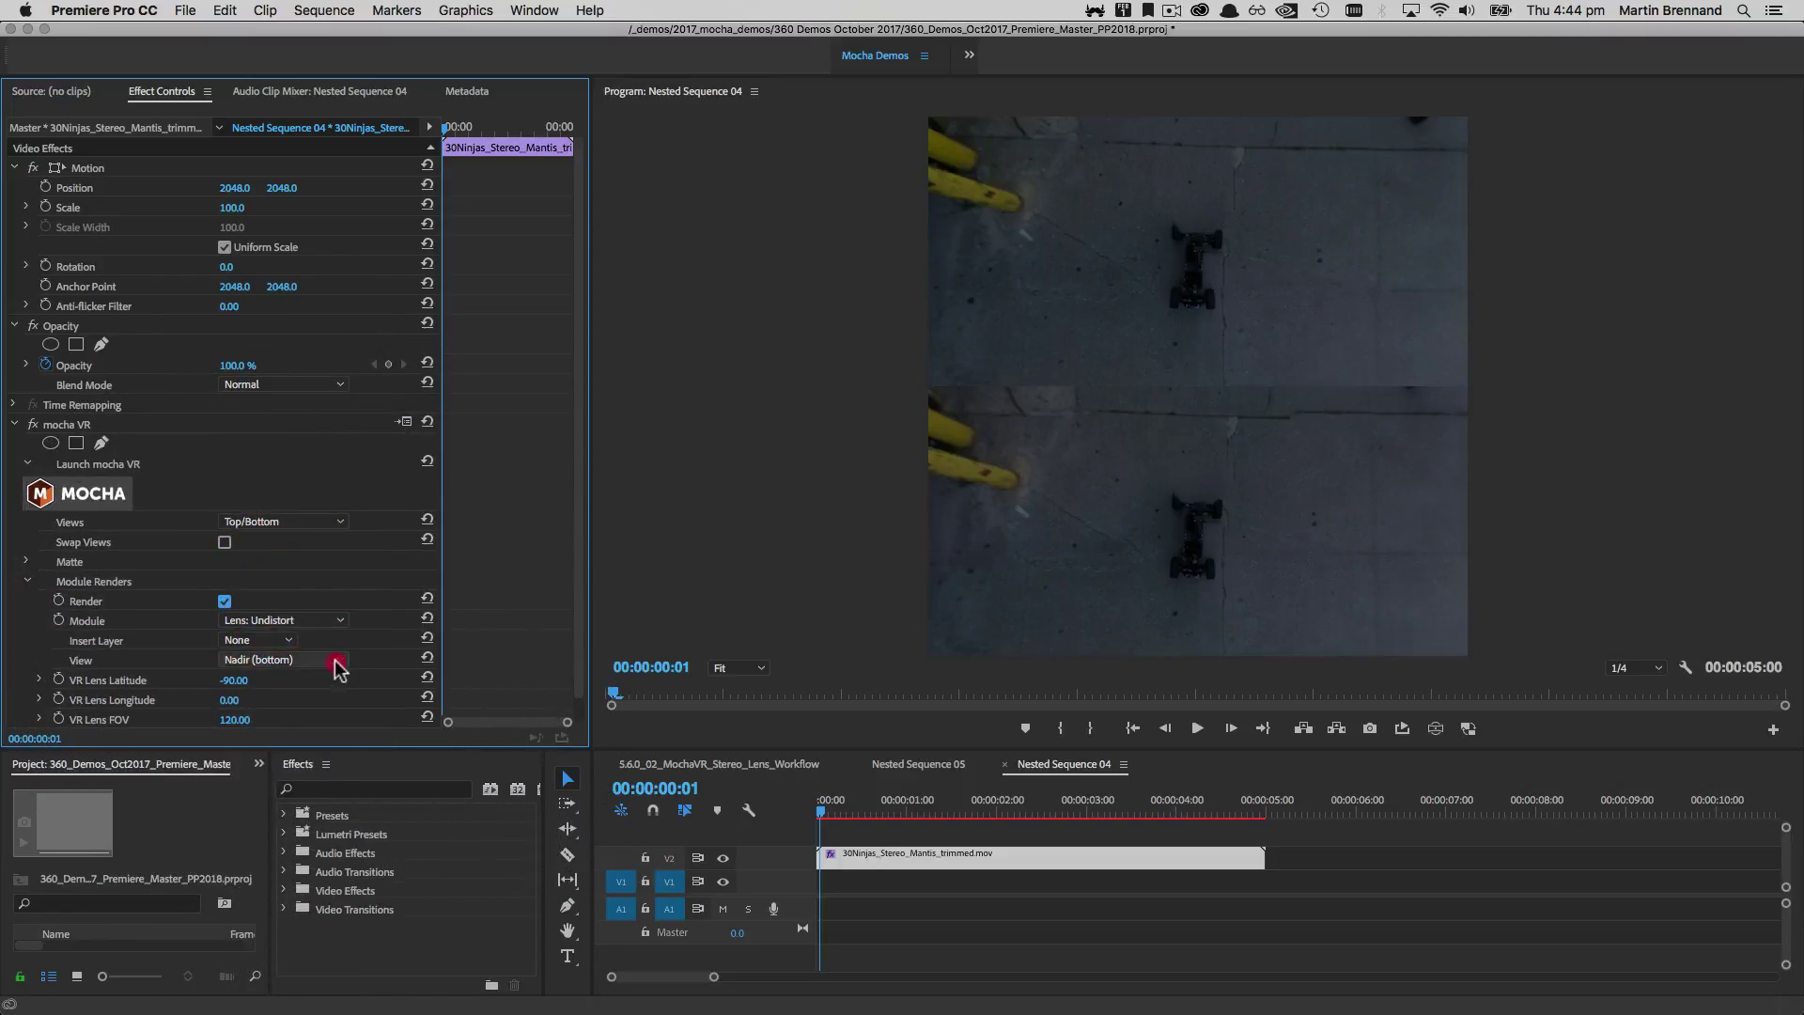
left_click(335, 660)
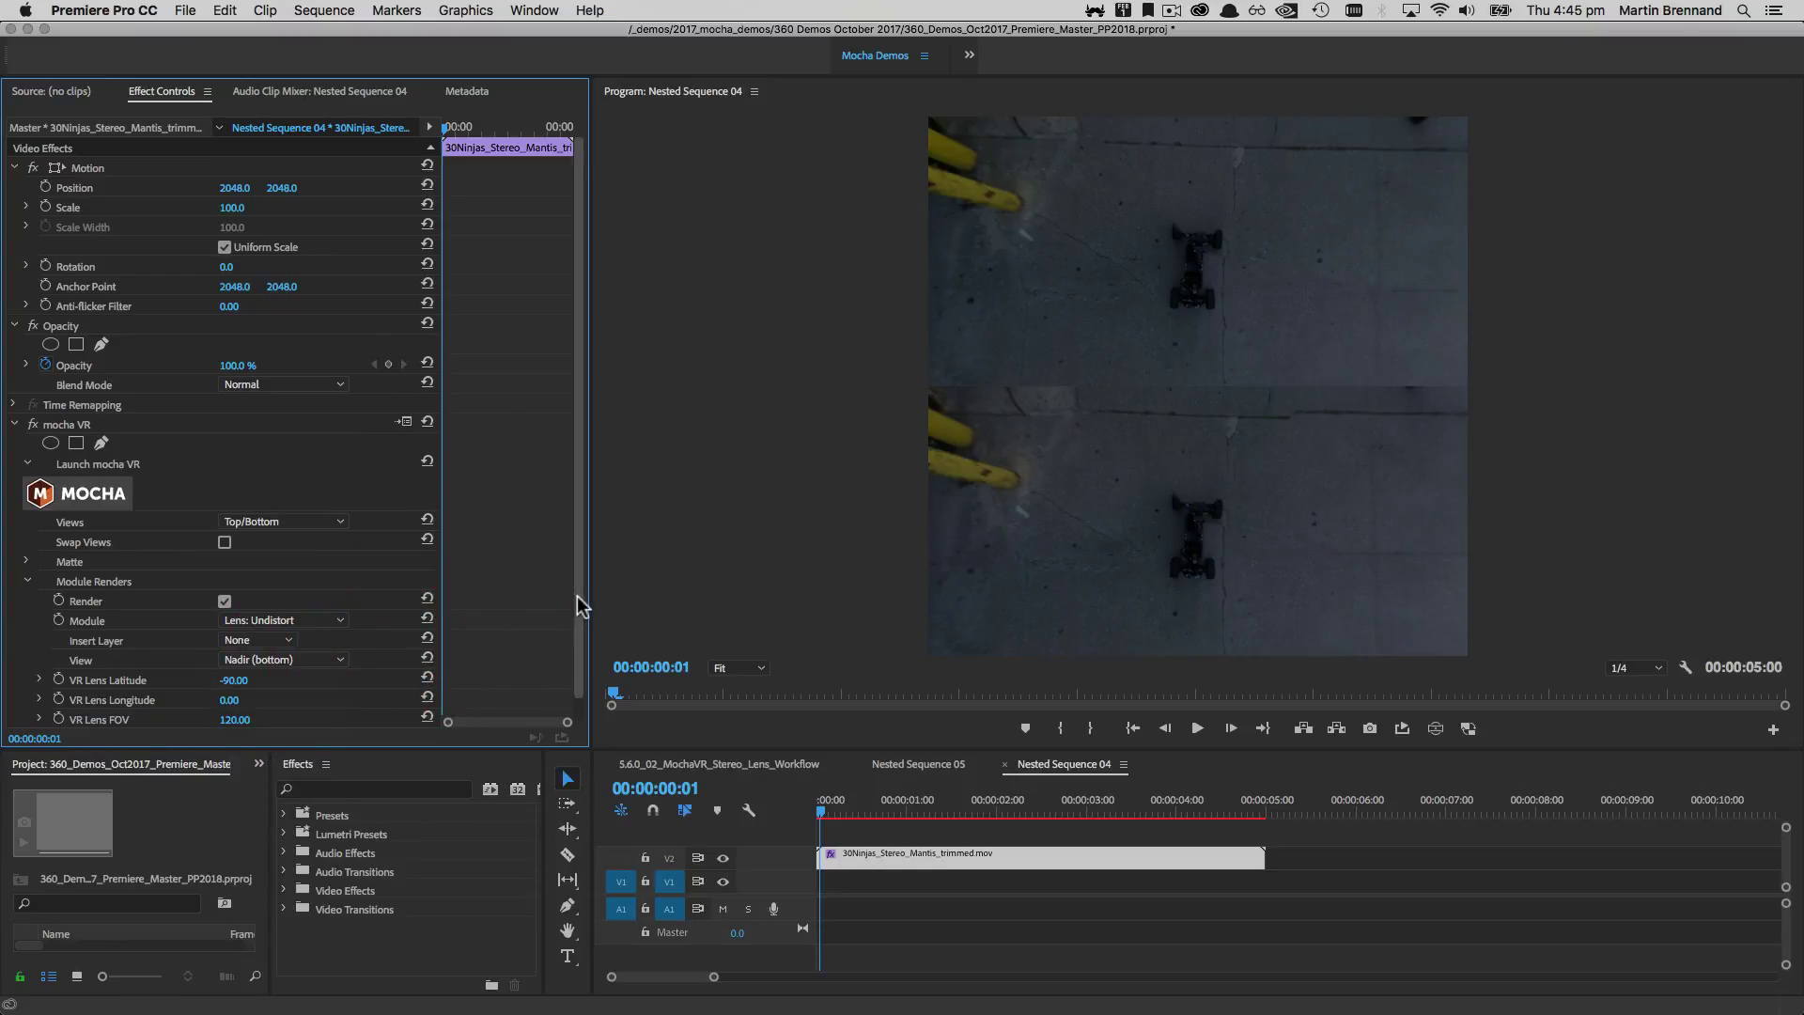
left_click_drag(579, 602, 569, 662)
Step: Select the upper Nested Sequence 04 clip in Nested Sequence 05, display its two opacity masks, and shift its horizontal position
left_click(893, 834)
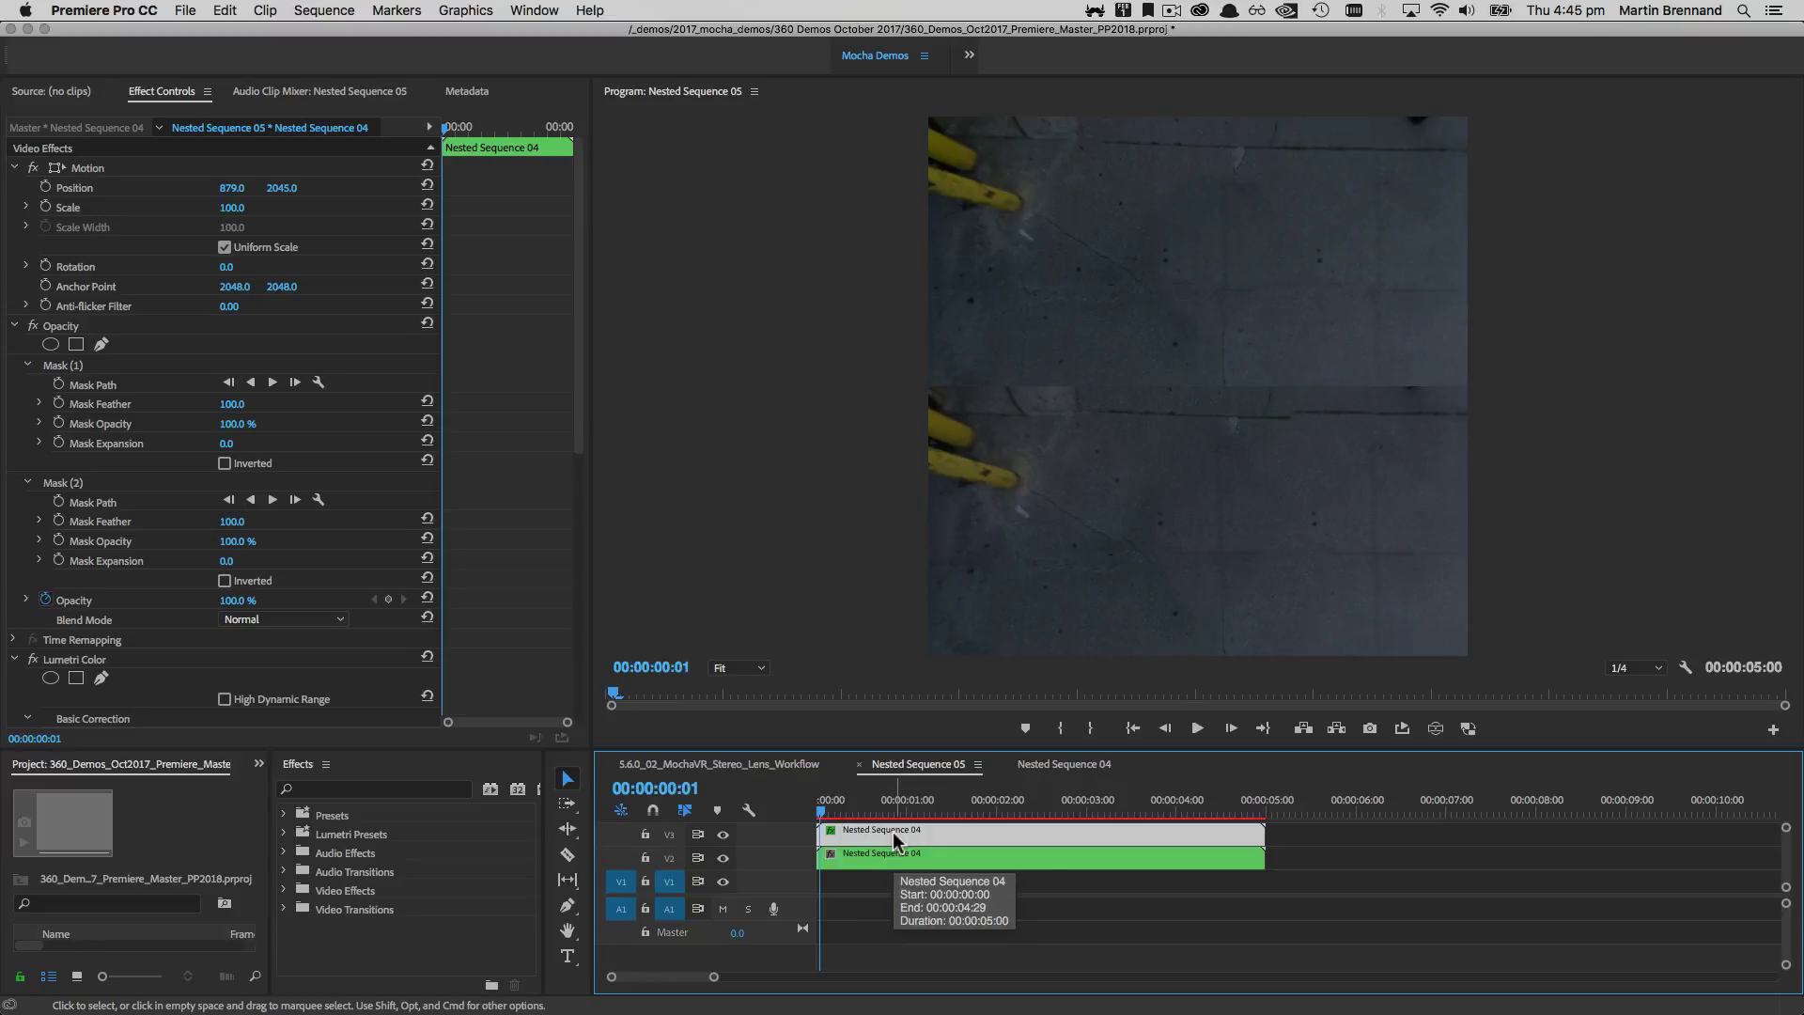
left_click(63, 366)
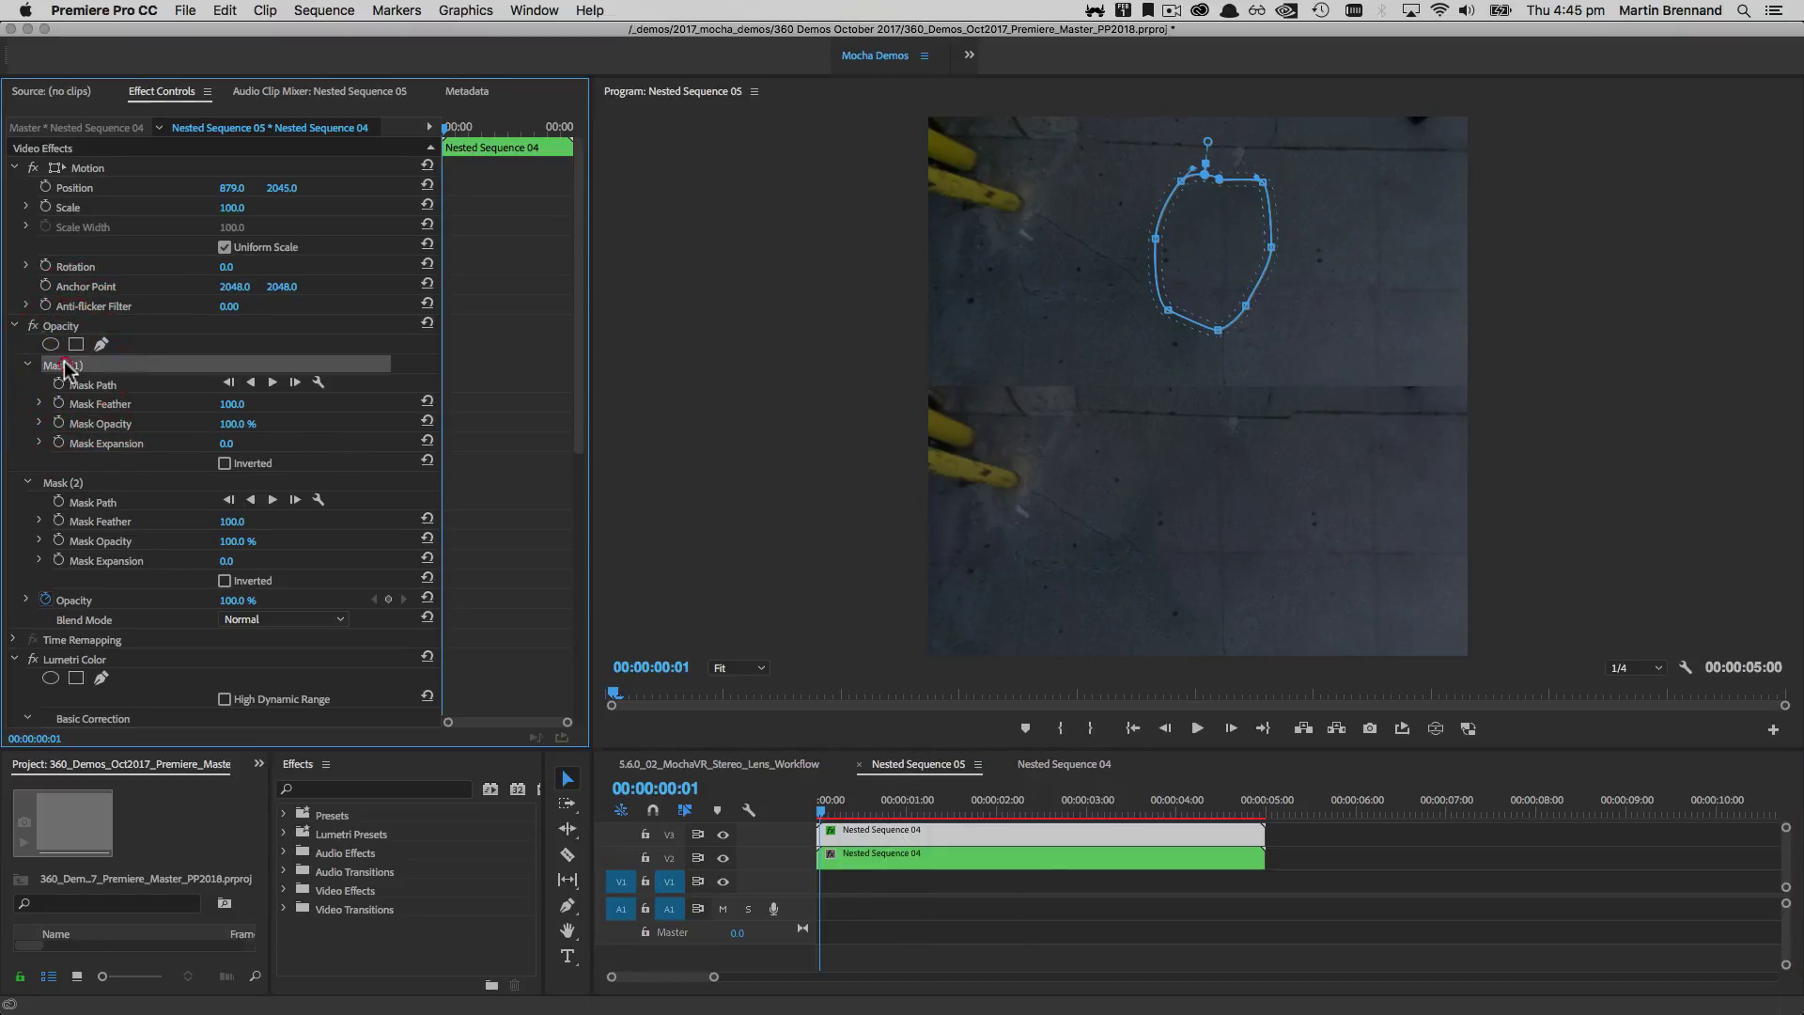
left_click(58, 483)
mouse_move(232, 188)
left_mouse_down()
mouse_move(799, 188)
mouse_move(210, 188)
left_mouse_up()
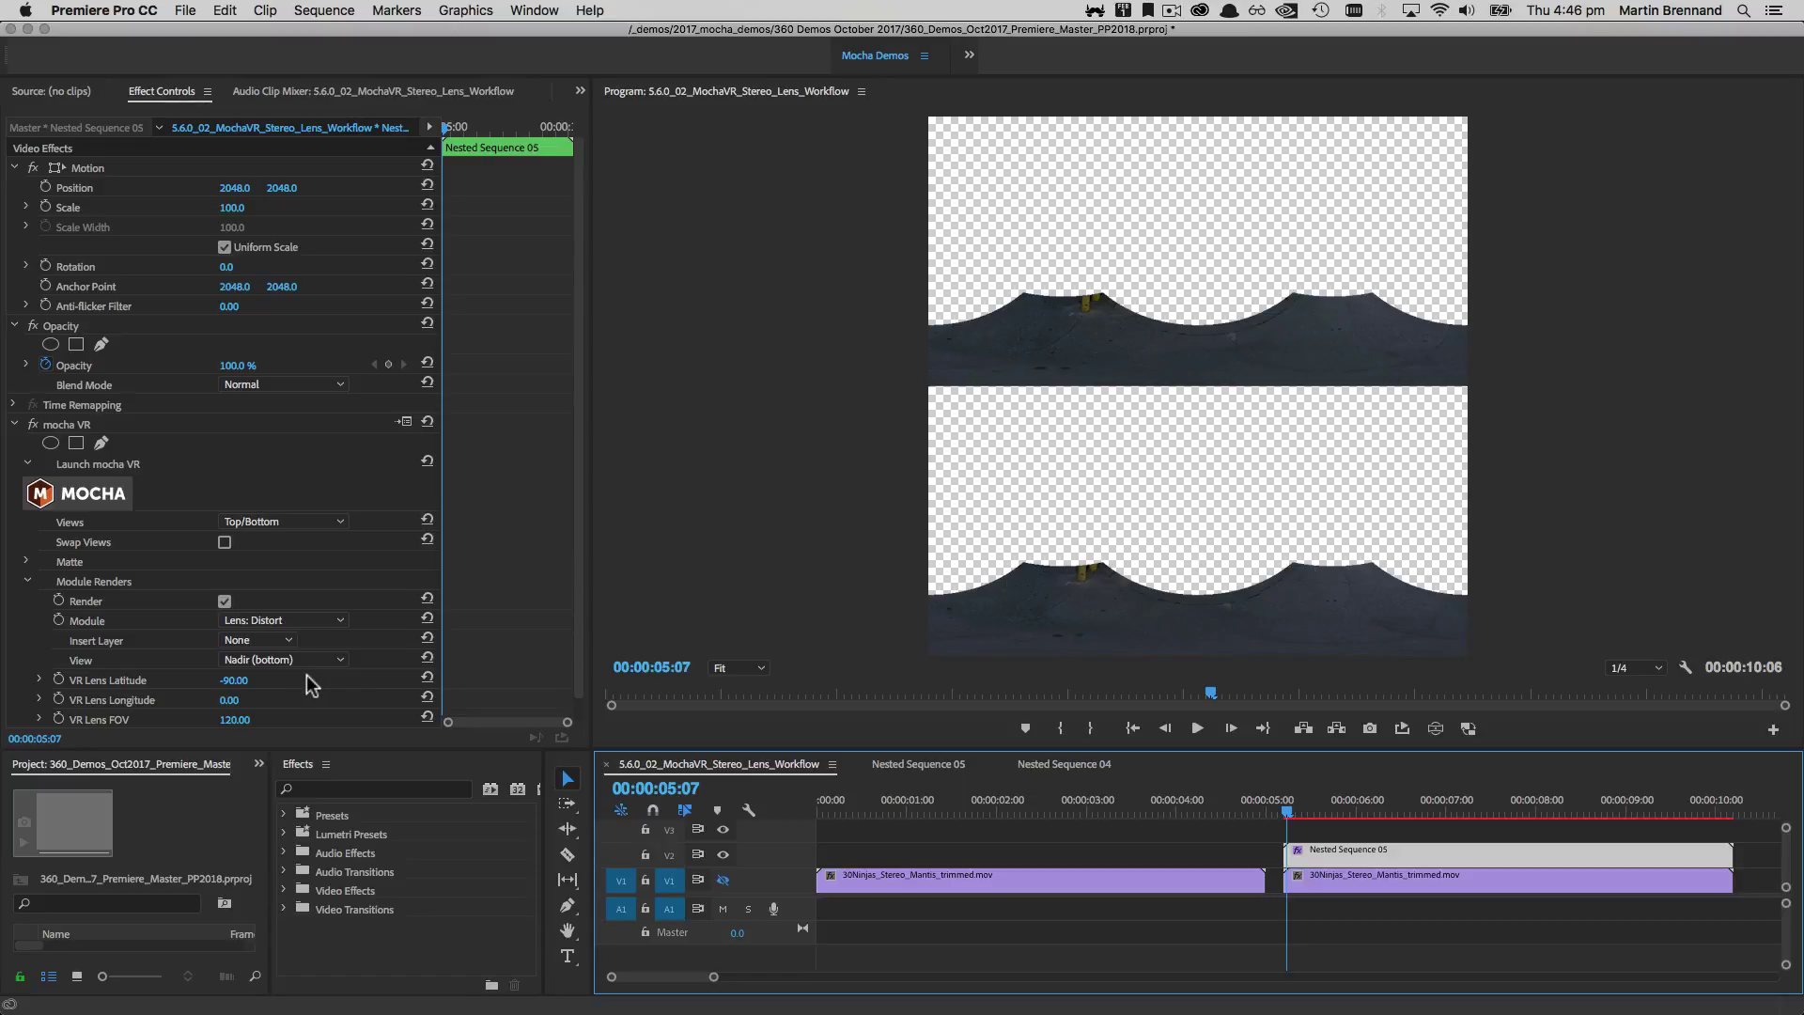
Step: Use the Lens: Distort module on the Nested Sequence 05 clip and turn on output of the V1 footage track beneath it
left_click(338, 621)
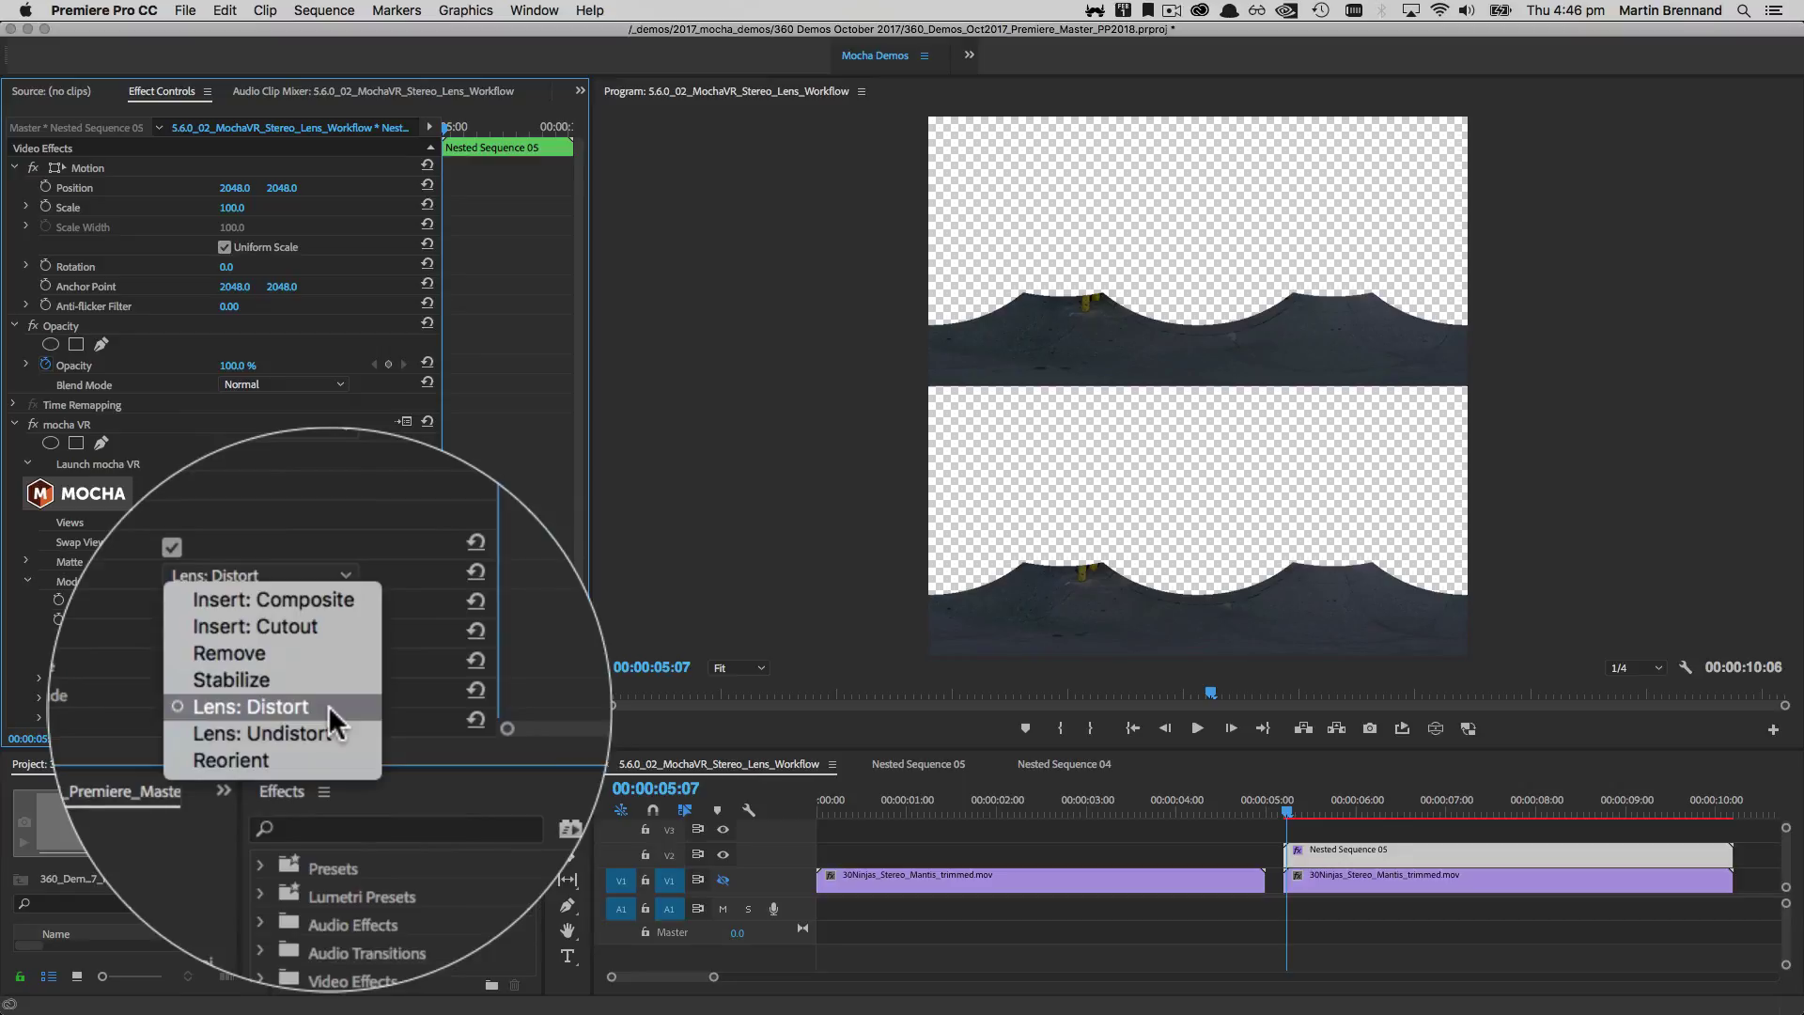
left_click(329, 707)
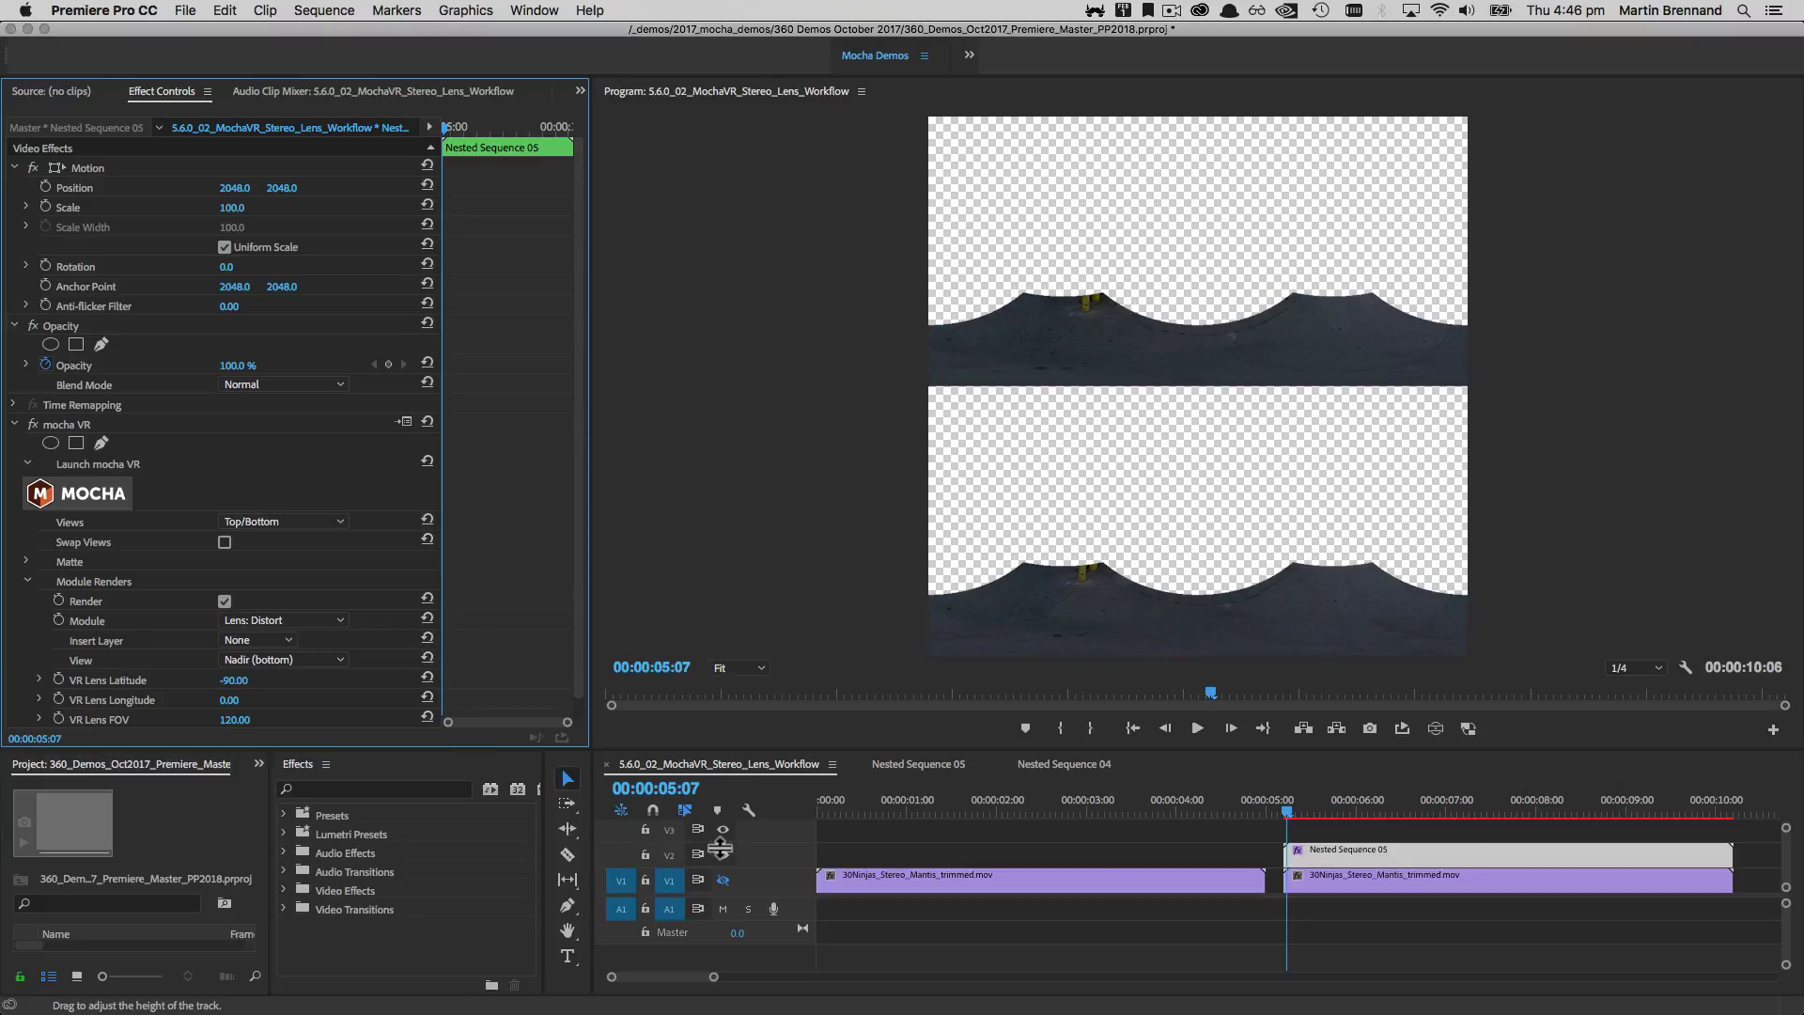
left_click(723, 881)
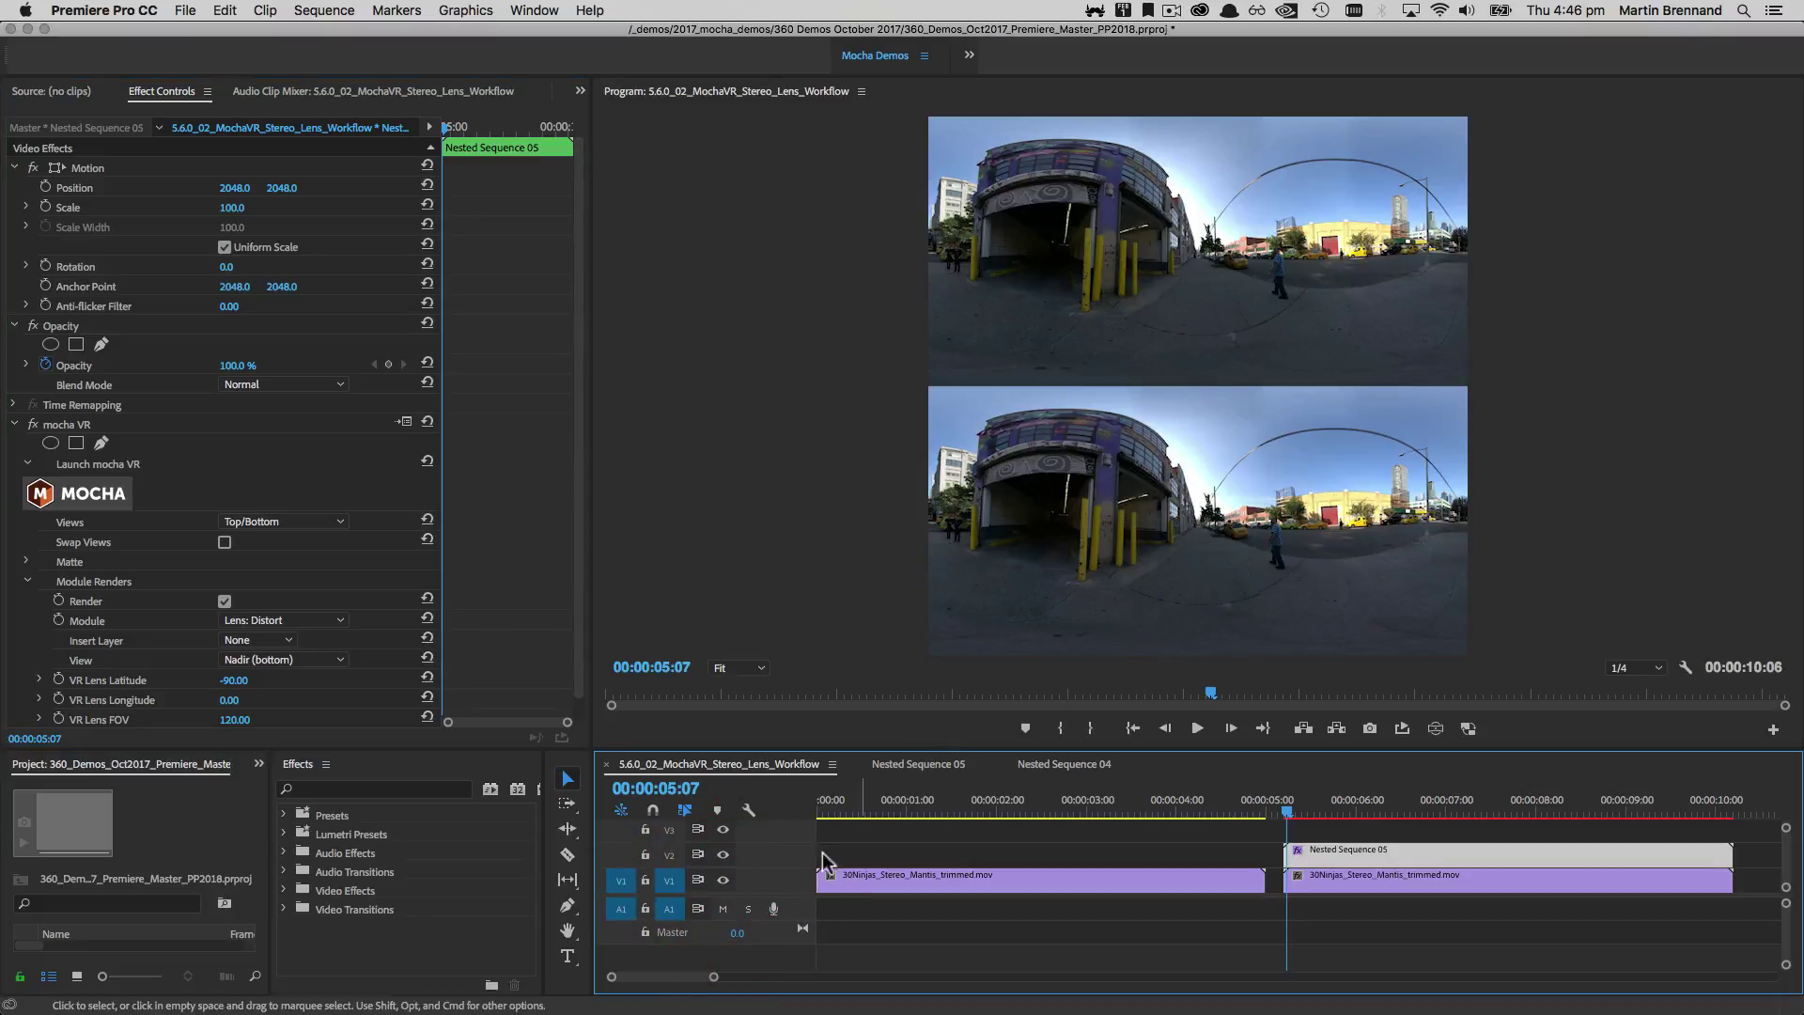
Step: Toggle the V2 patch track off and on to compare the rig removal, and play the sequence
left_click(723, 855)
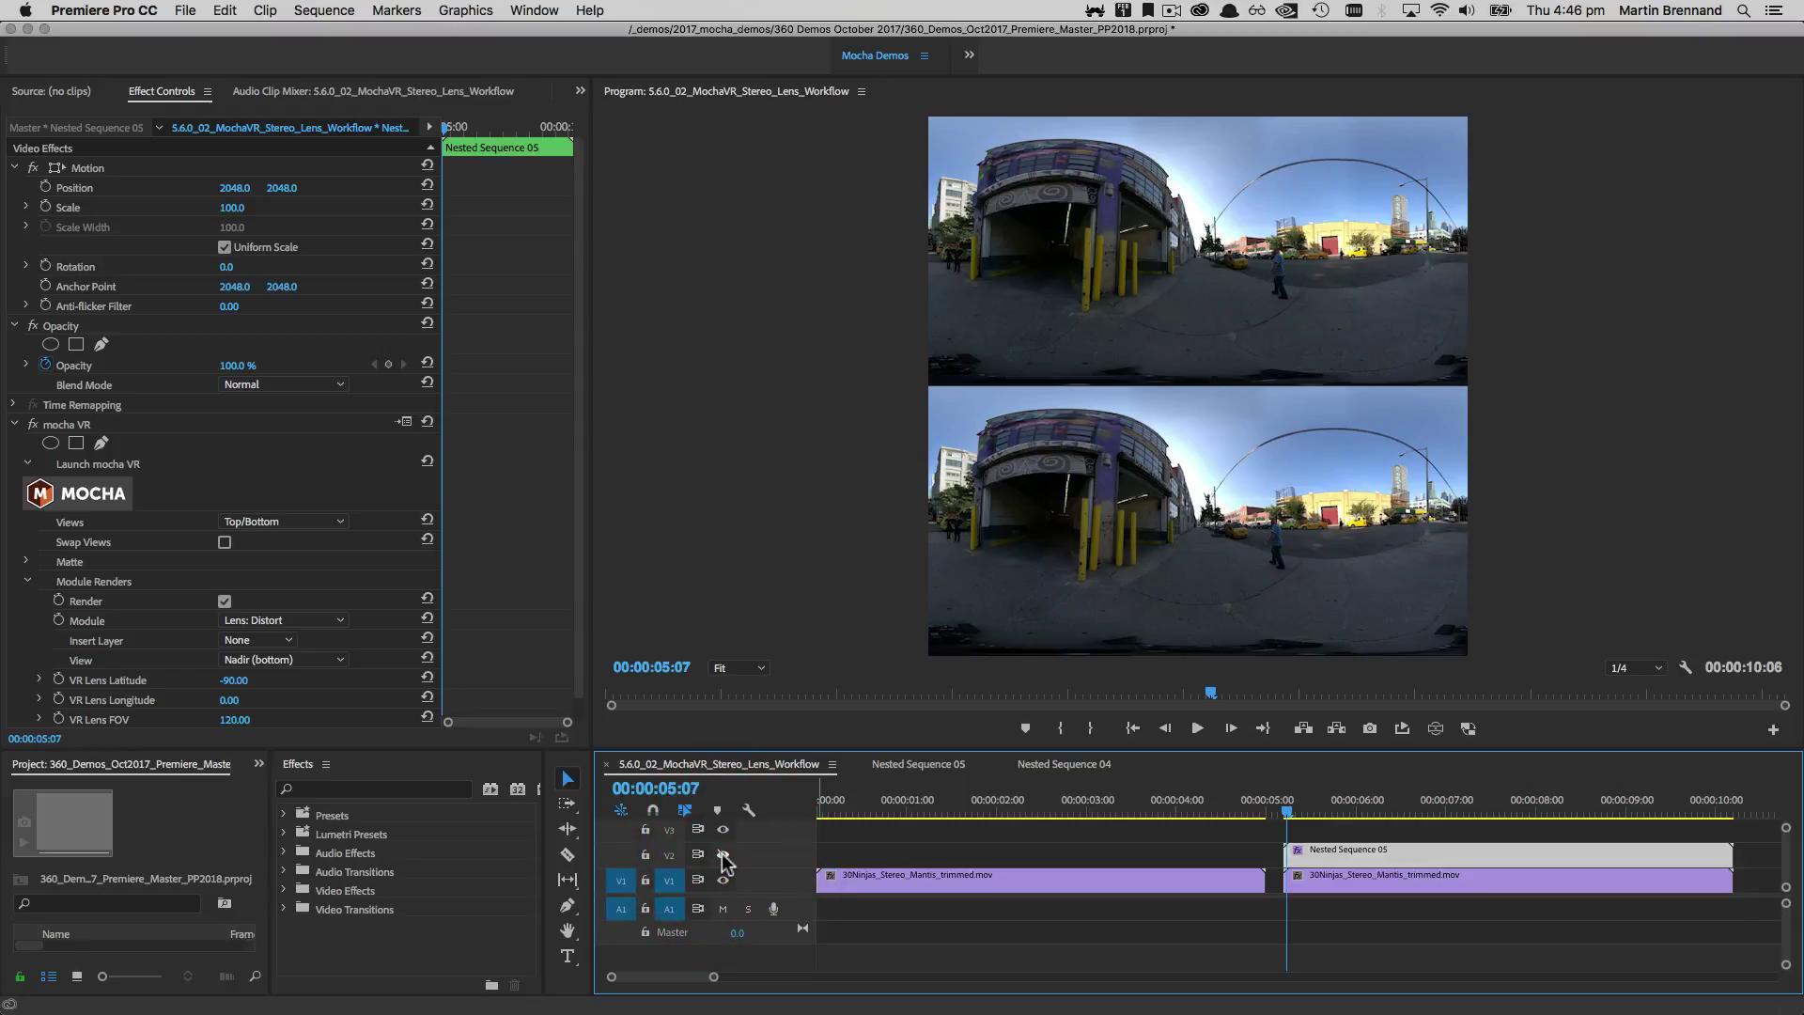
left_click(723, 855)
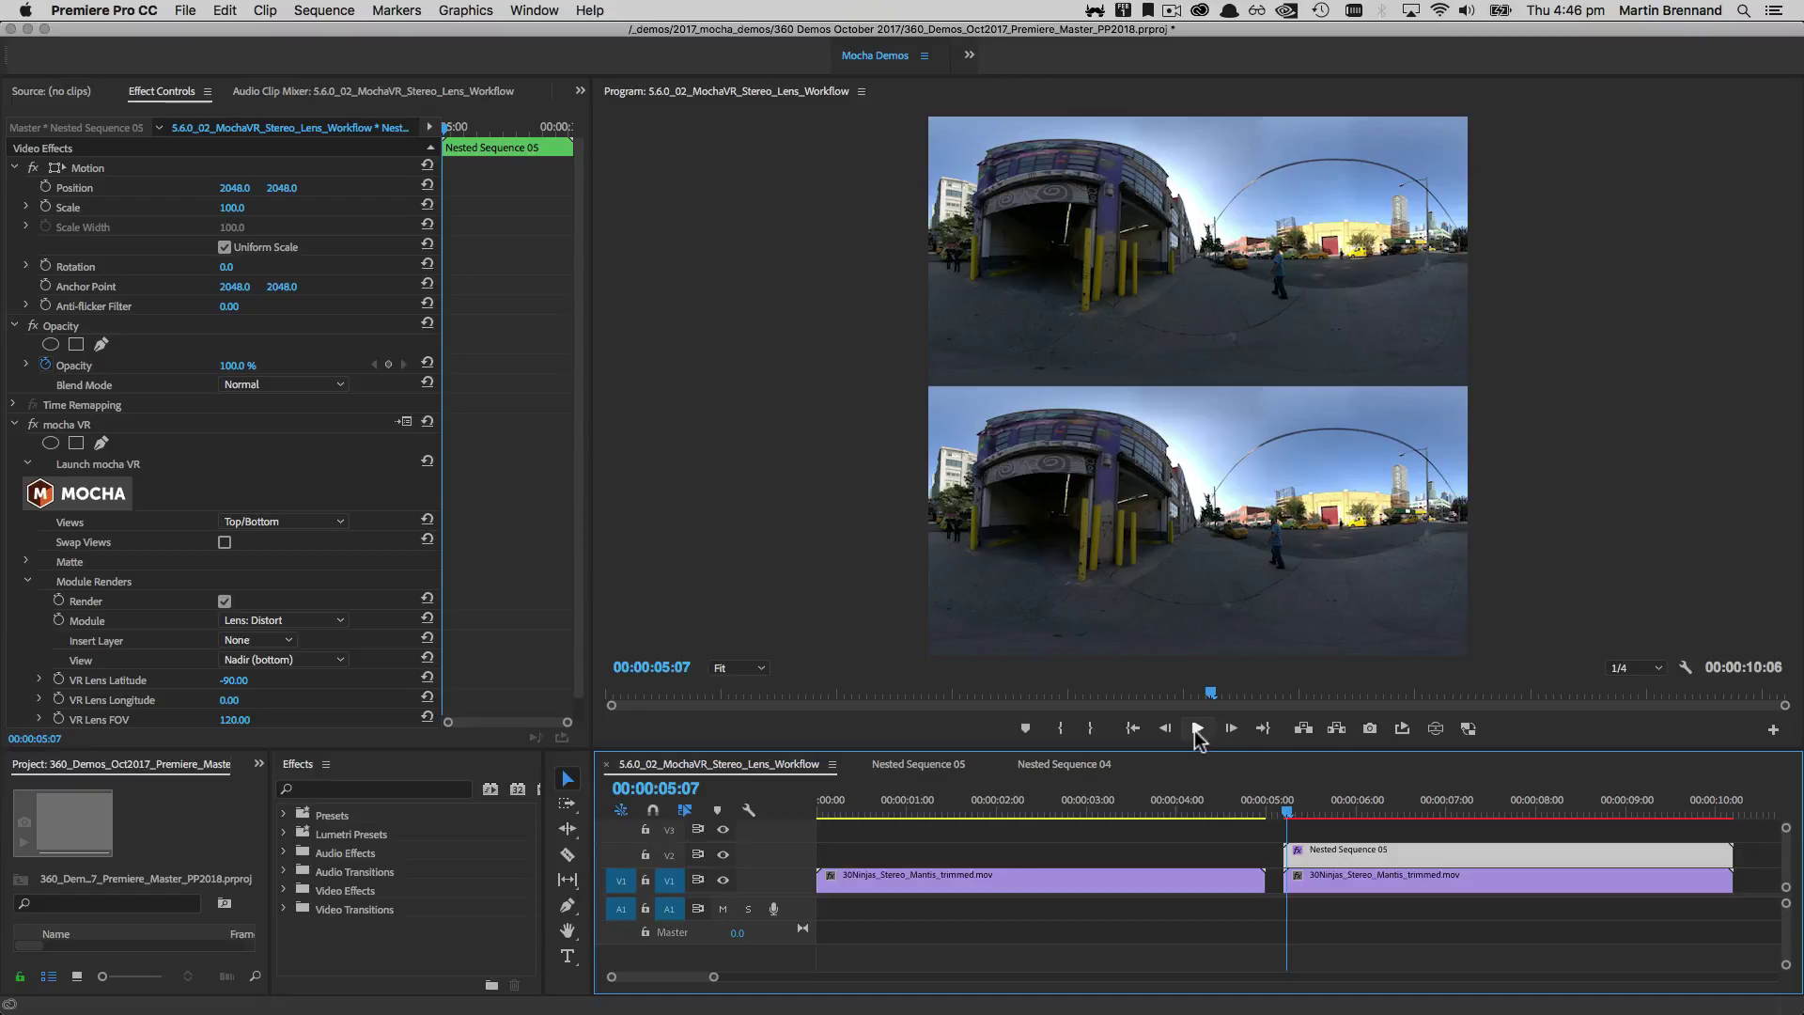
left_click(1197, 729)
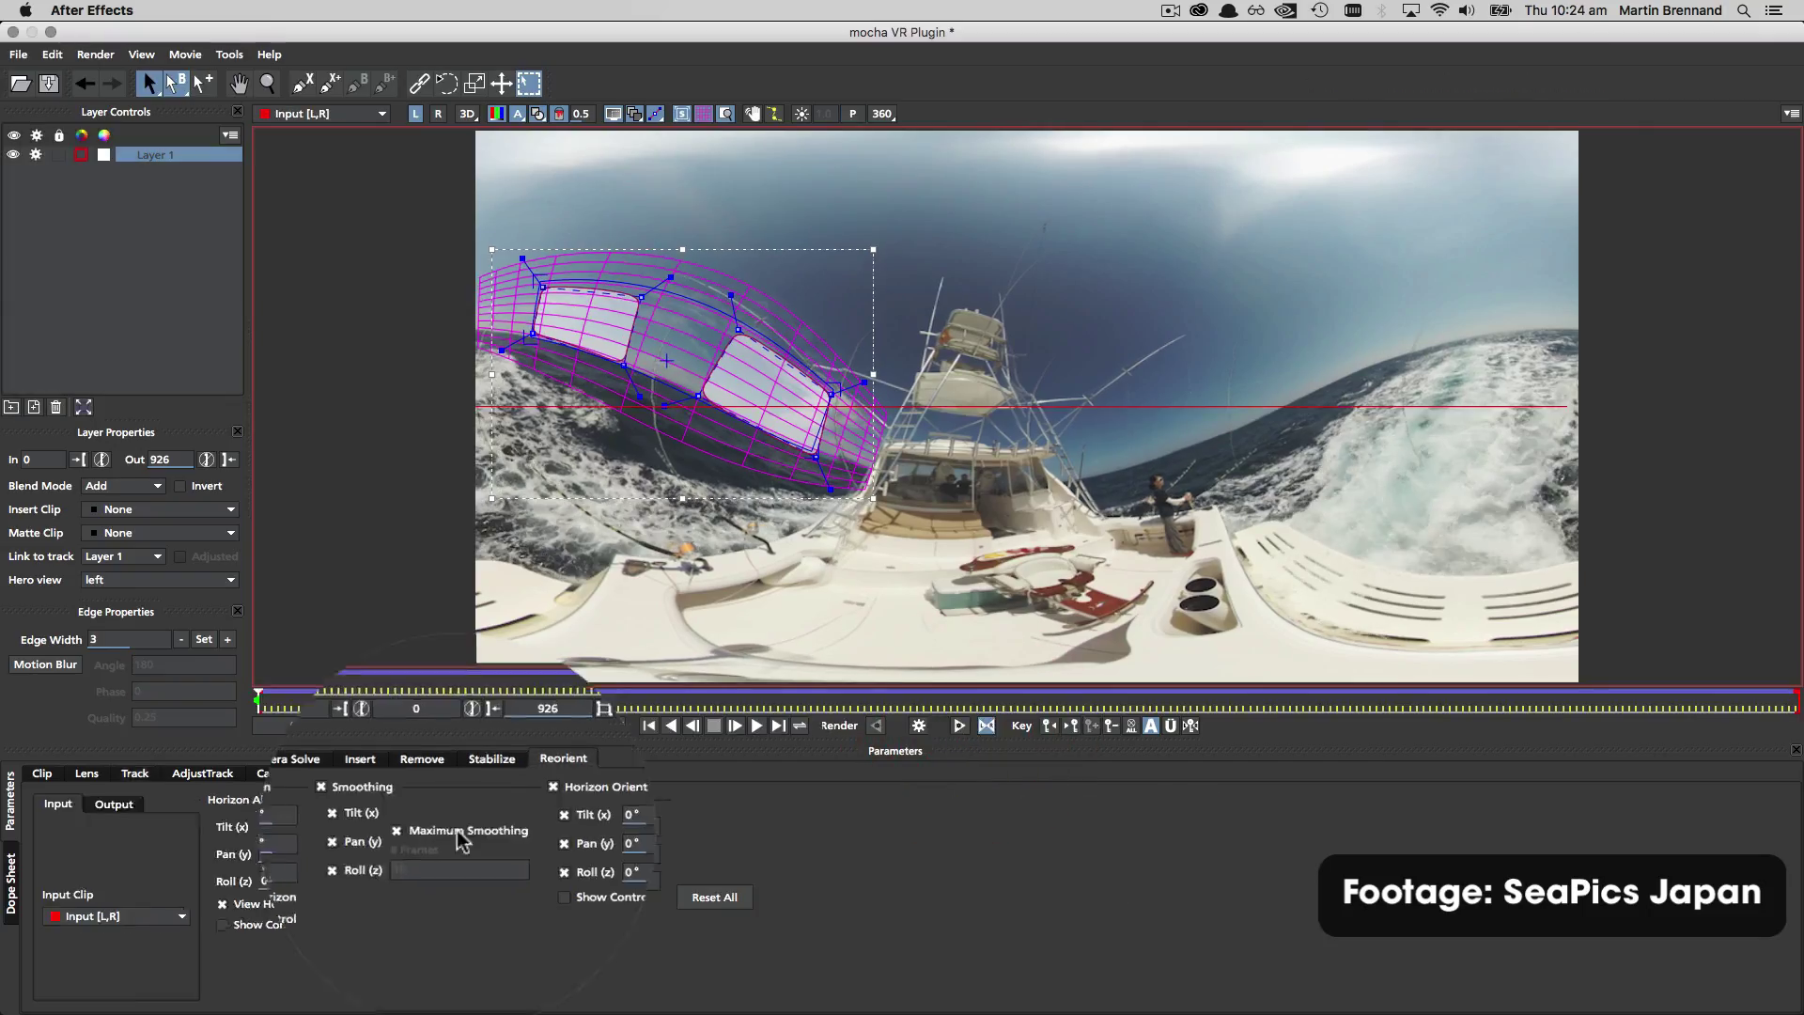
Step: Show the horizon control in mocha VR's Reorient module and align the horizon line to the sea at about -23.8° tilt and 21.7° pan
left_click(222, 925)
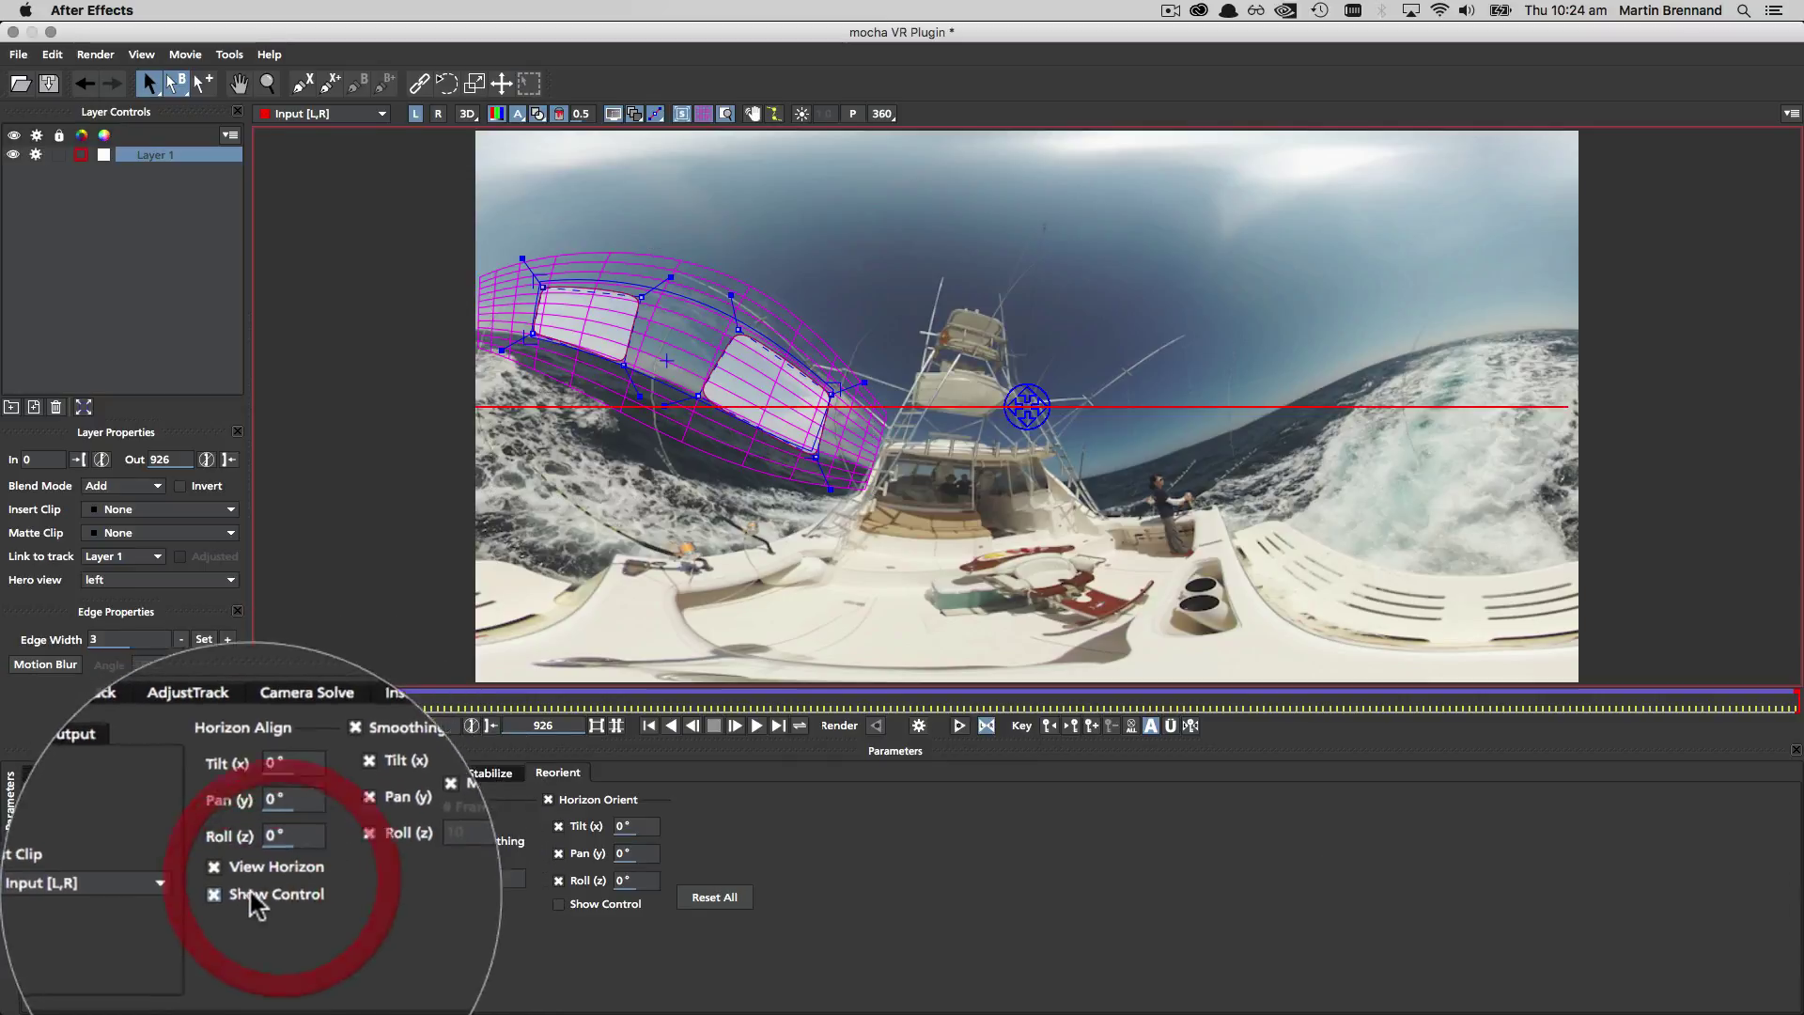
left_click_drag(1030, 404, 989, 324)
left_click_drag(989, 324, 989, 321)
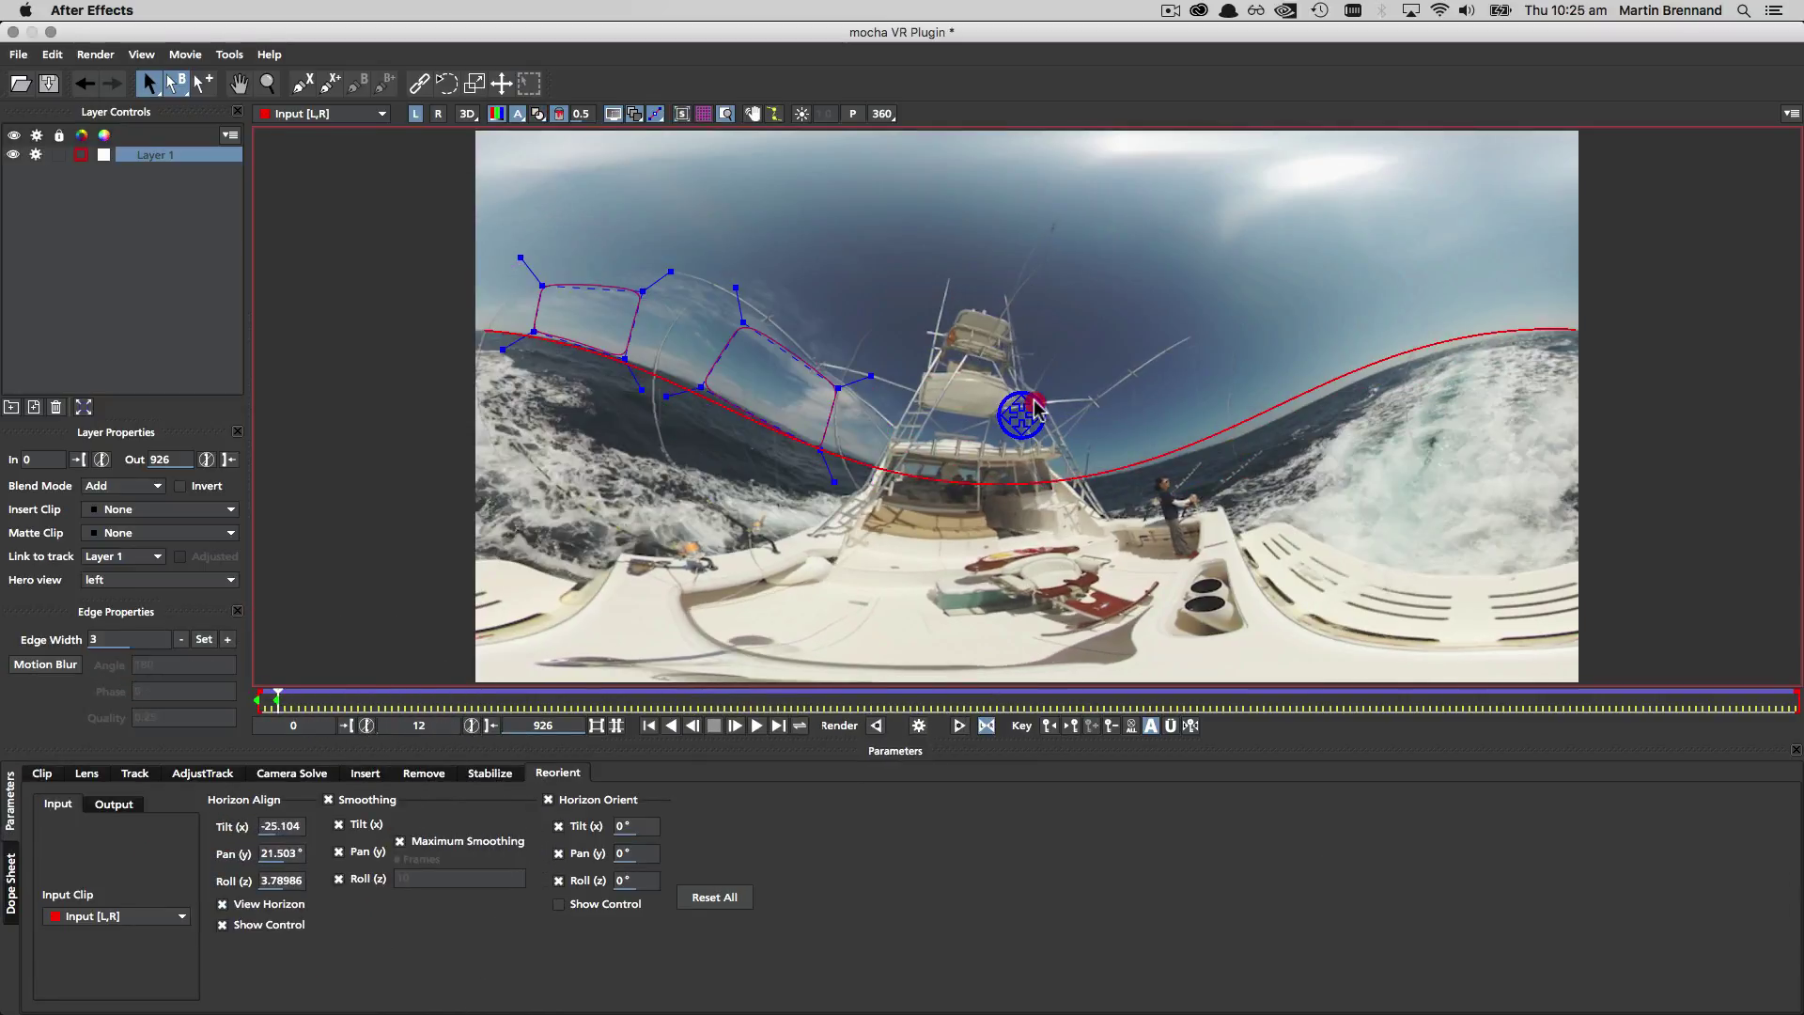
left_click_drag(1034, 398, 1036, 400)
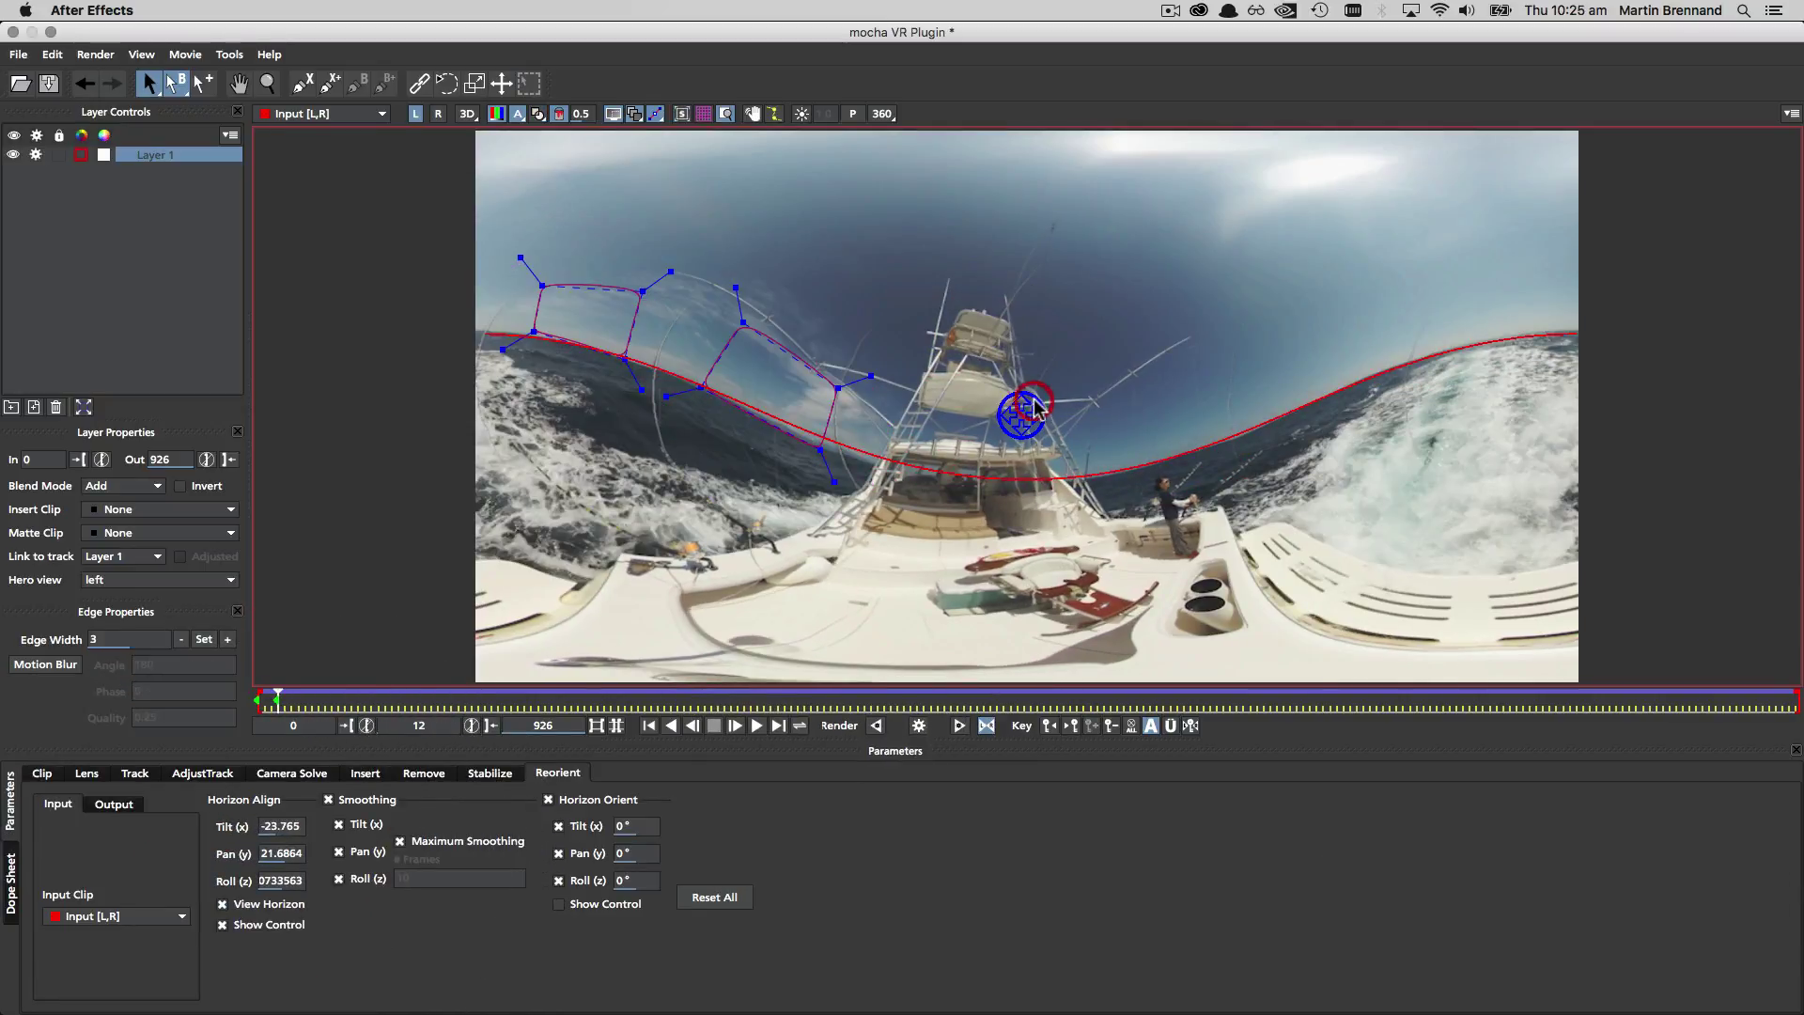
Step: Turn off View Horizon and Show Control, and render the reorientation backward, checking the result in the right view
left_click(223, 904)
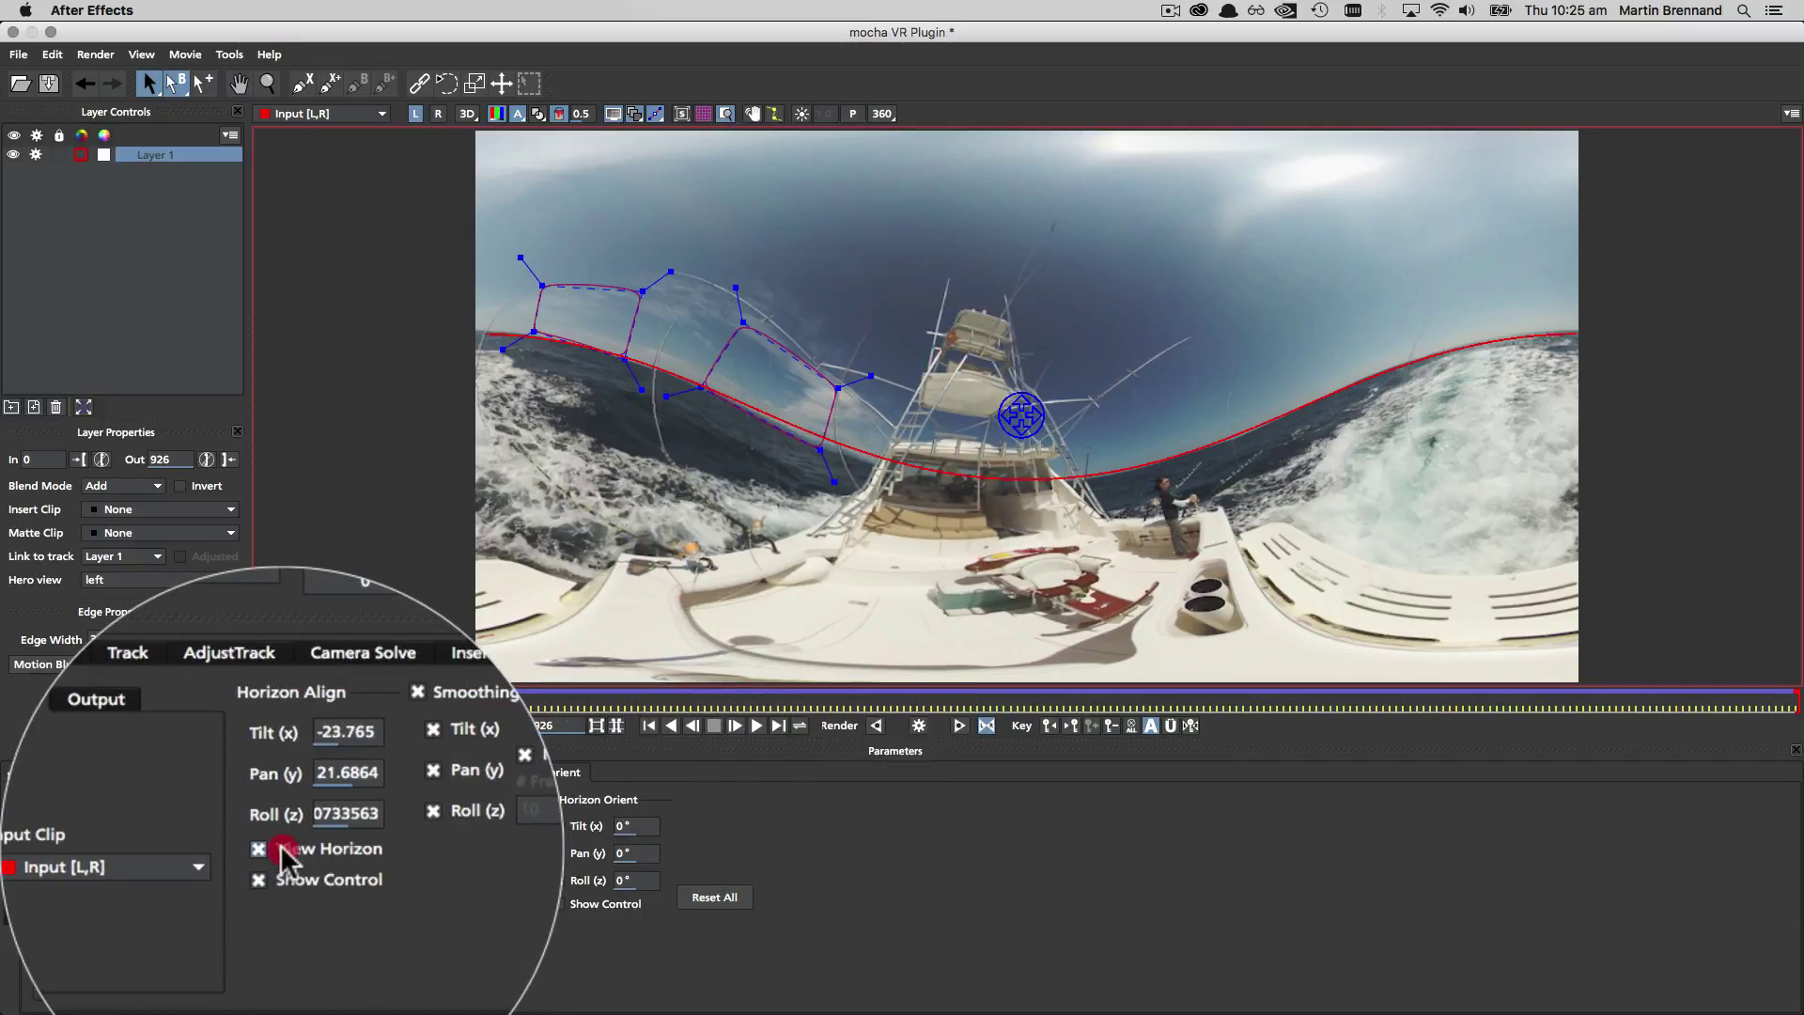
left_click(223, 924)
left_click(875, 725)
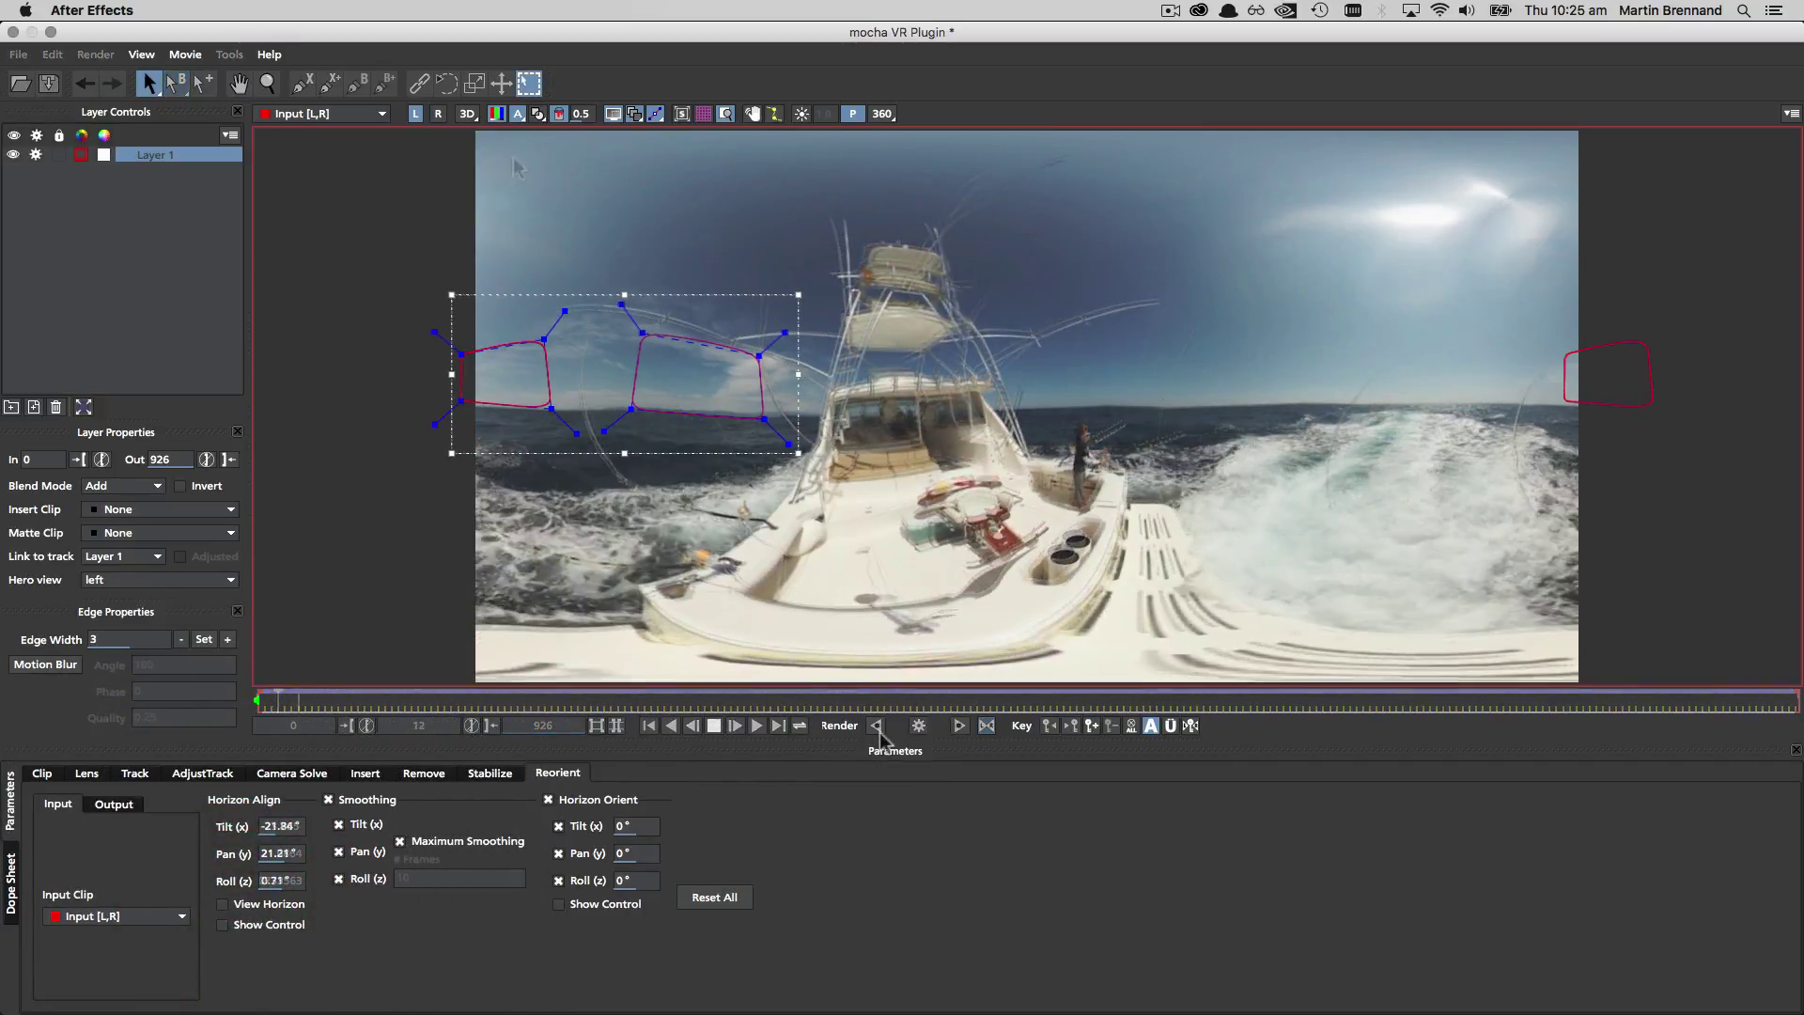
left_click(438, 114)
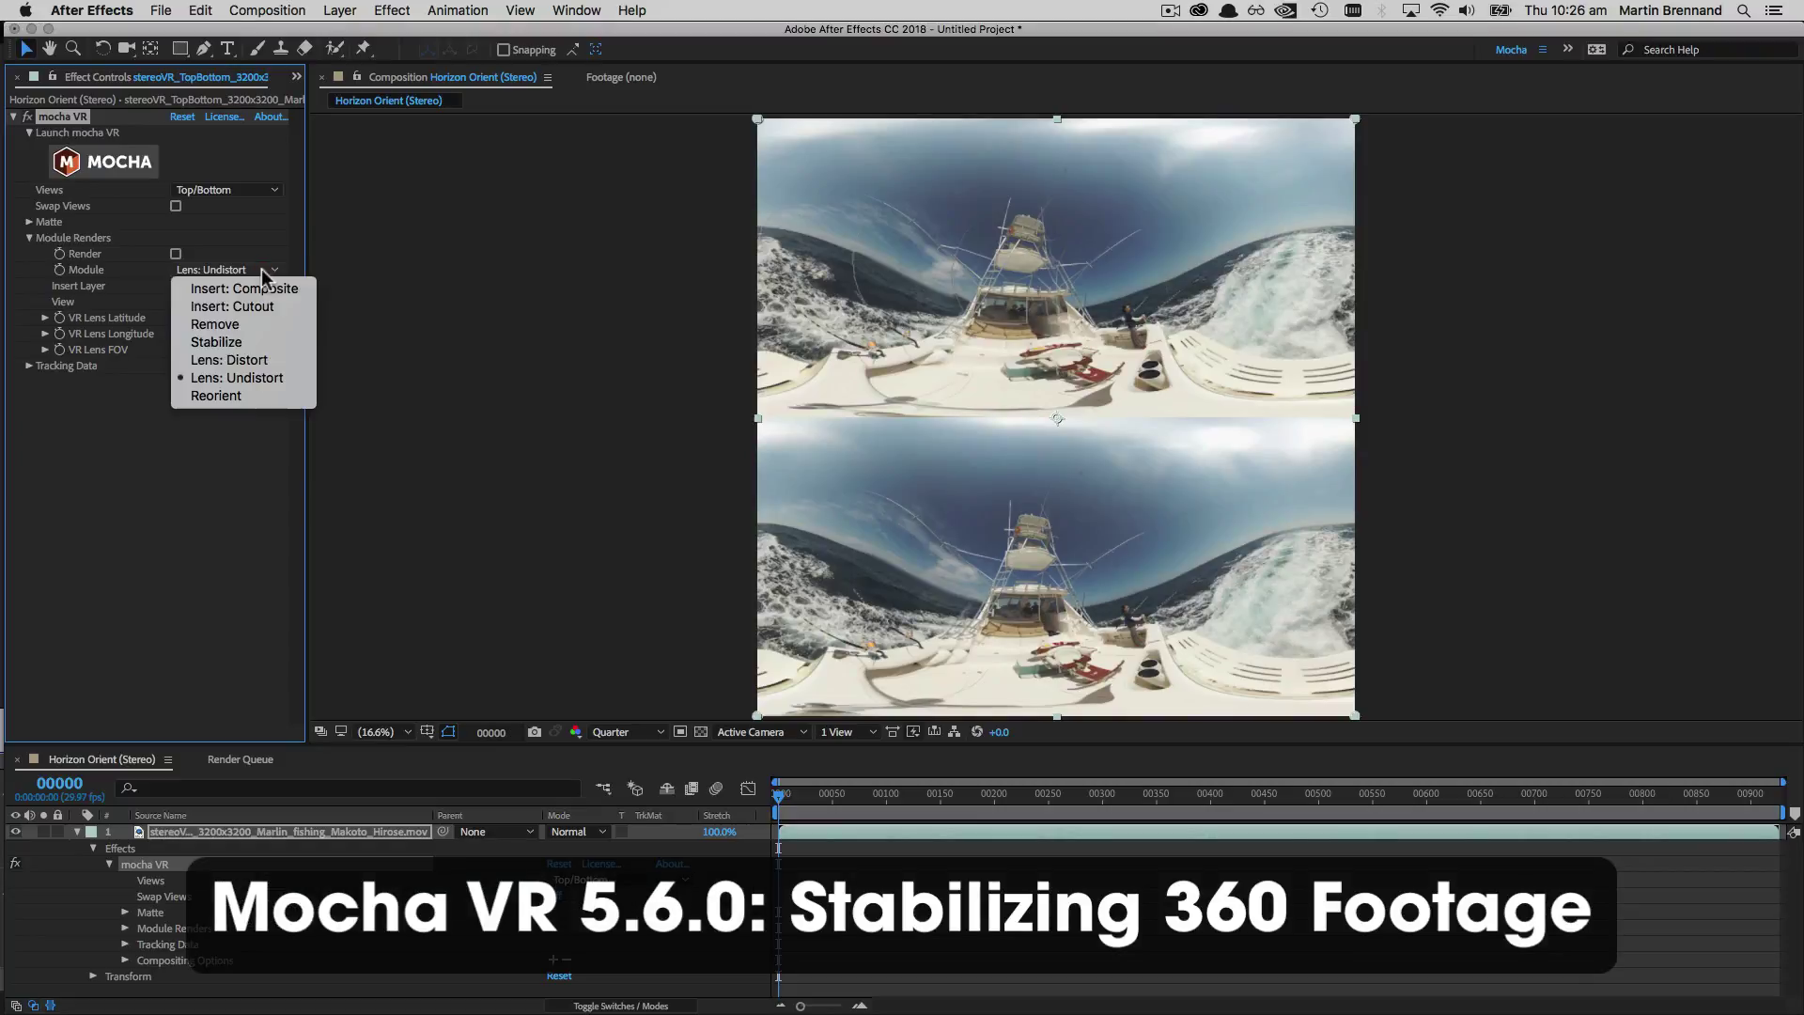
Step: Switch to After Effects and render the Reorient module in the mocha VR effect on the stereo fishing boat clip
left_click(278, 399)
left_click(176, 254)
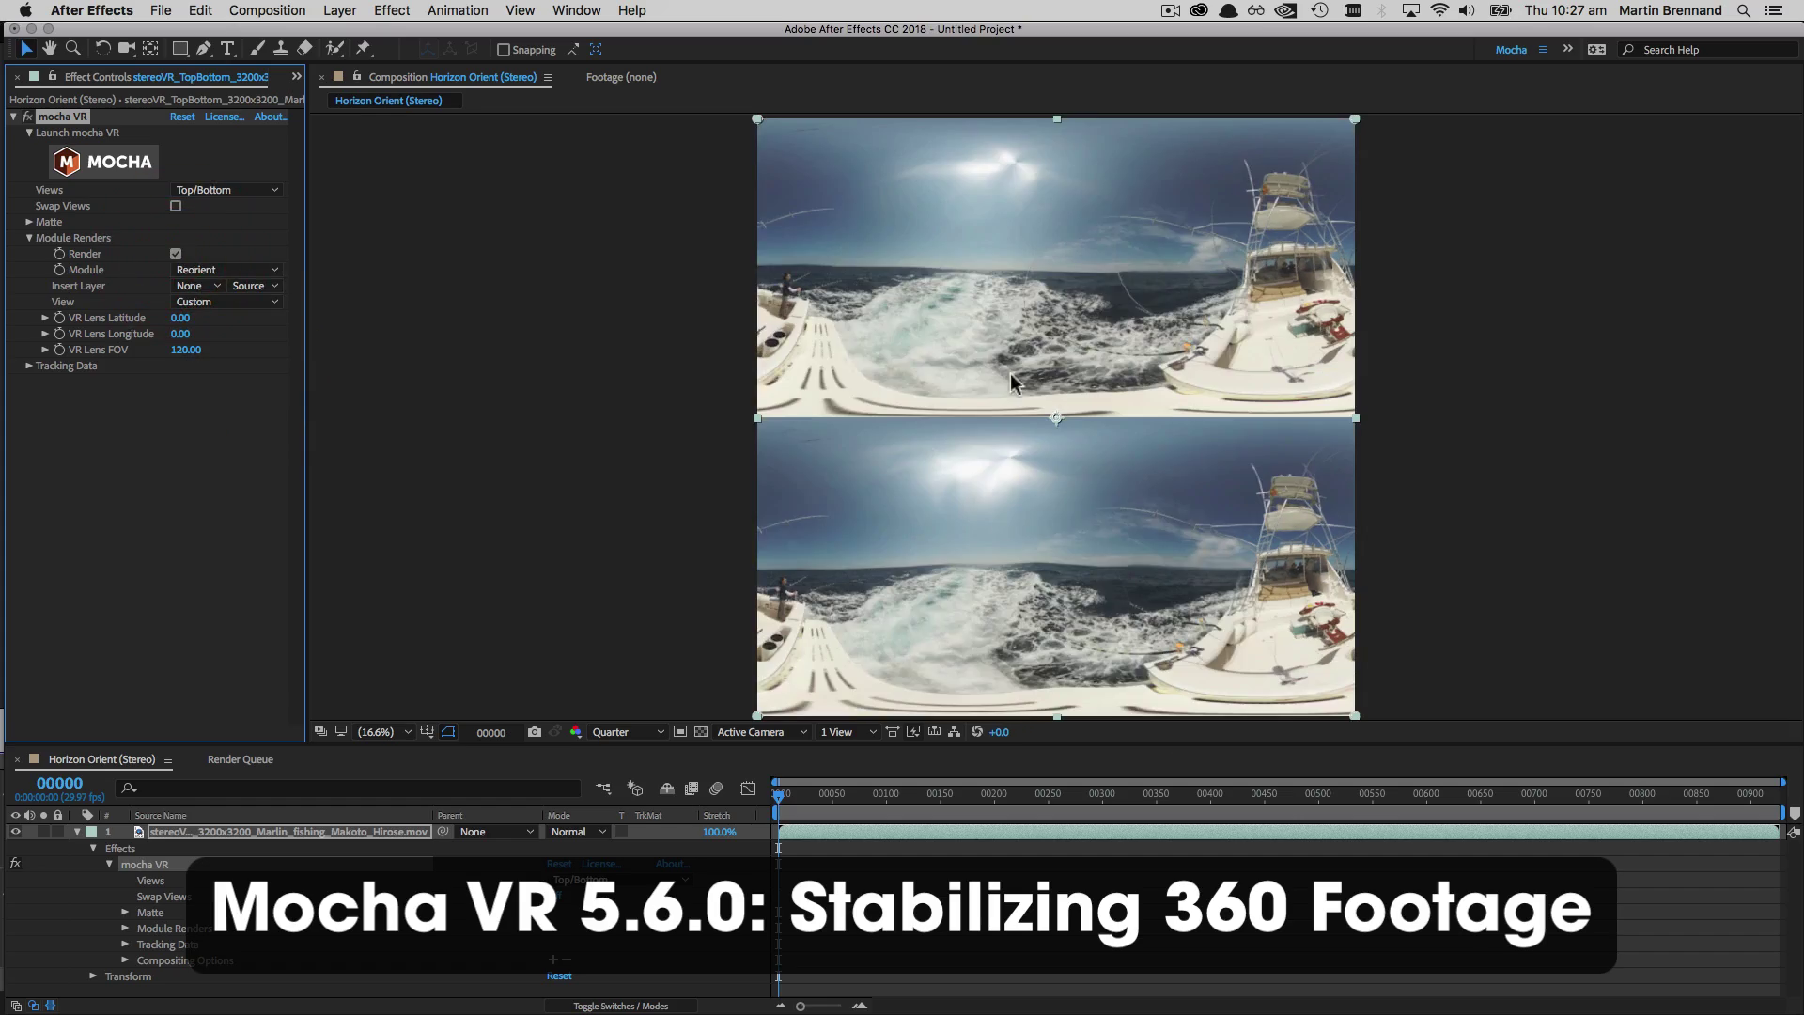